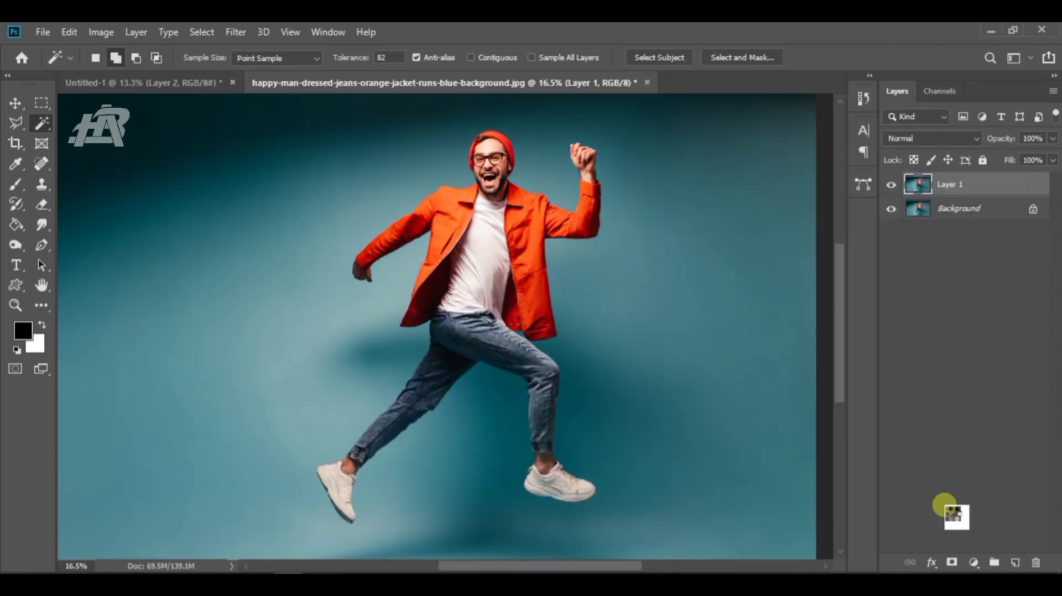
# Select the running man in the blue-background photo with Select Subject.
pyautogui.moveTo(945, 508); pyautogui.dragTo(533, 447)
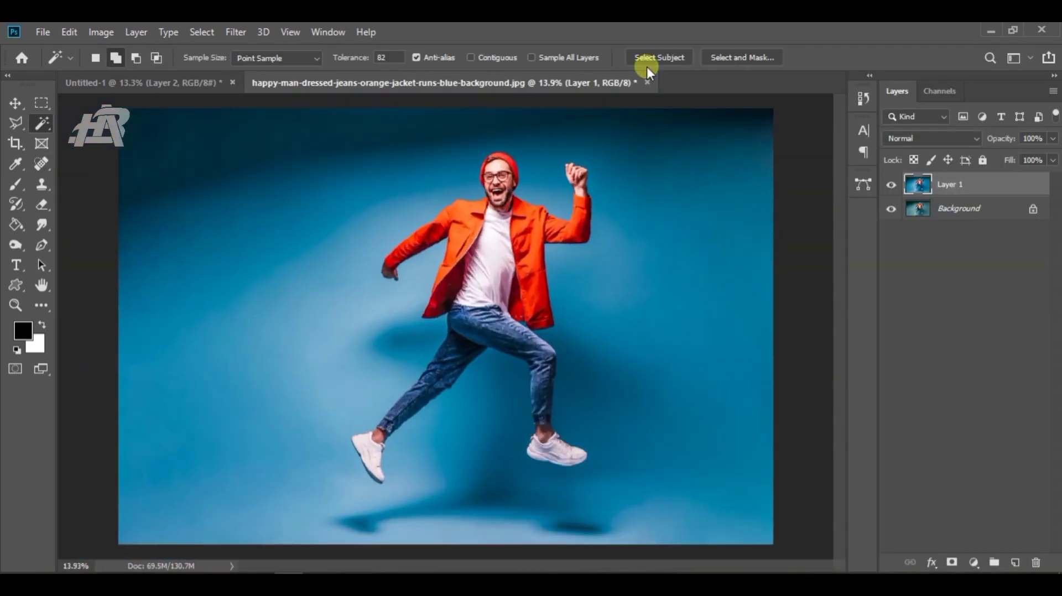
pyautogui.click(659, 57)
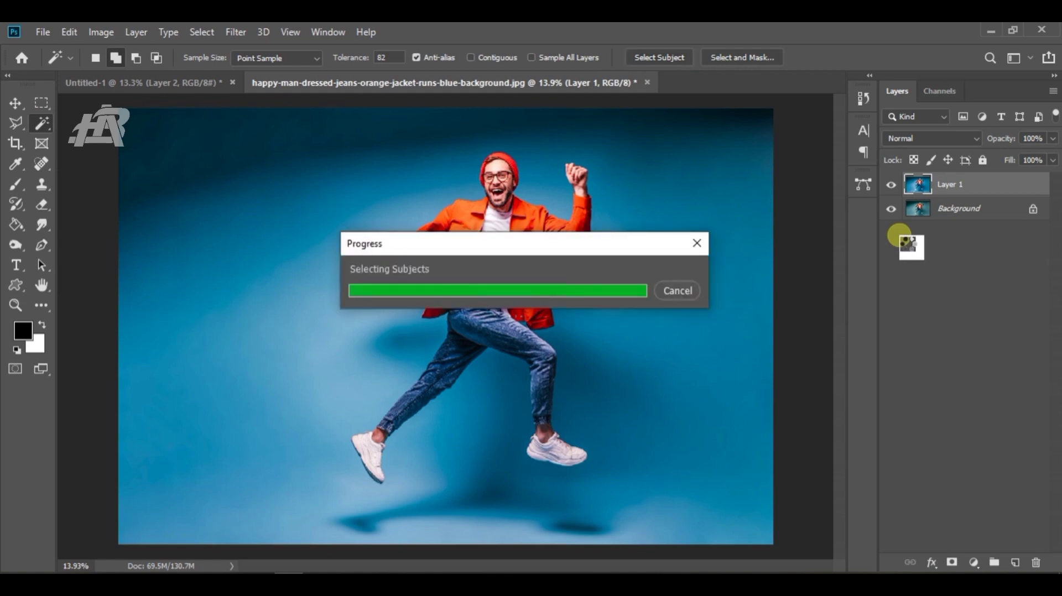
# Refine the man's selection with a smaller Quick Selection brush around the background gap between his jacket hem and jeans.
pyautogui.scroll(8, 546, 308)
pyautogui.rightClick(40, 122)
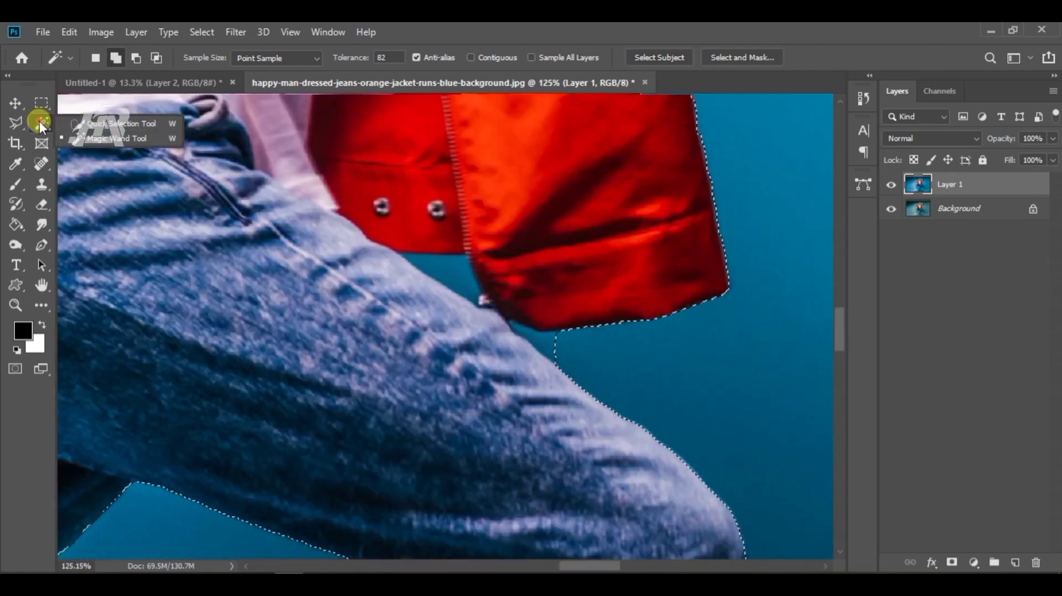
pyautogui.click(119, 123)
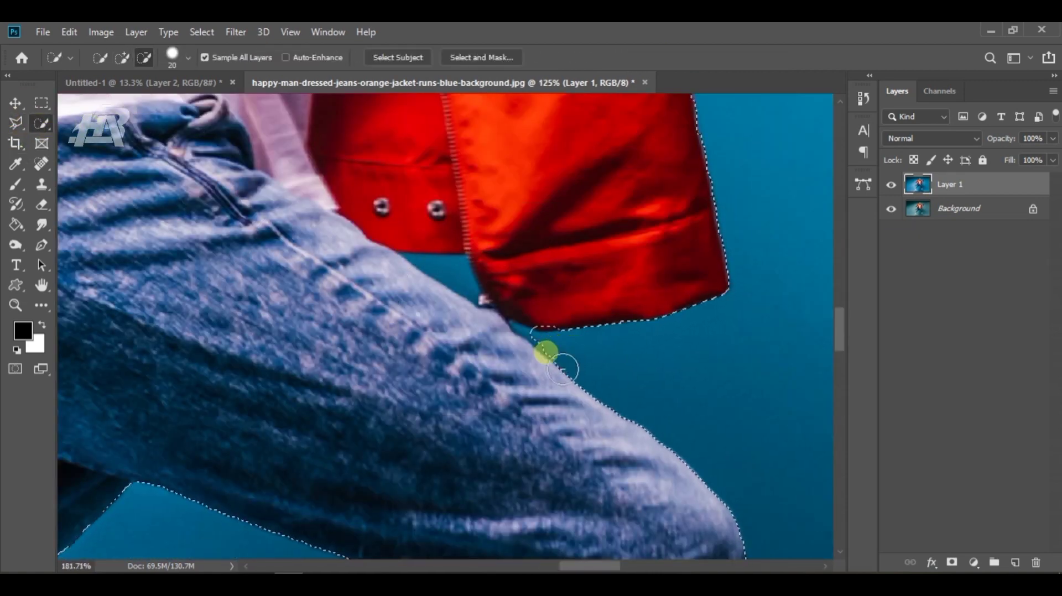
pyautogui.scroll(3, 563, 369)
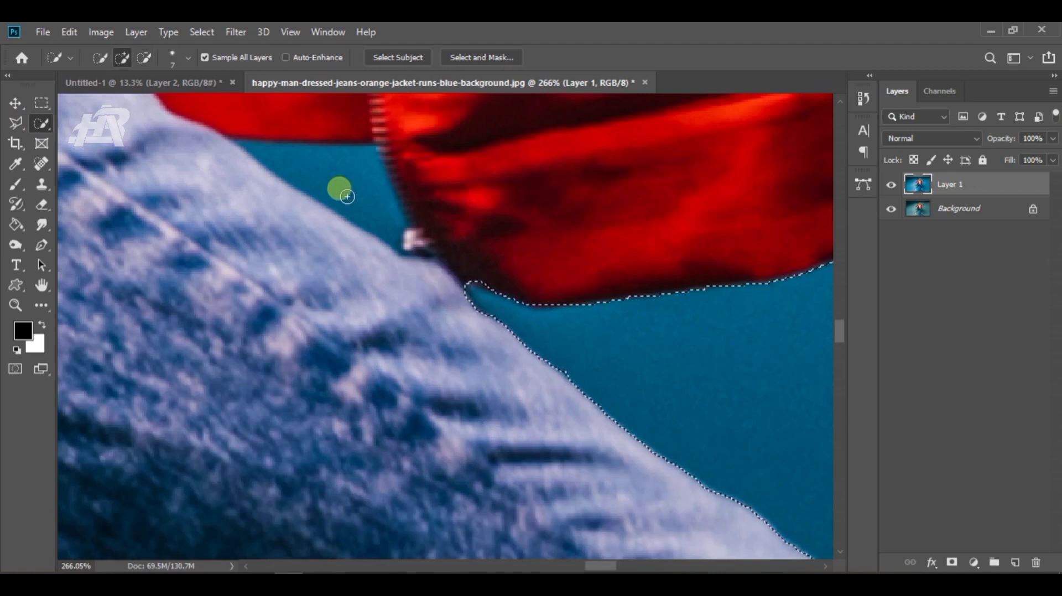
pyautogui.press('[')
pyautogui.press('[')
pyautogui.press('[')
pyautogui.press('[')
pyautogui.press('[')
pyautogui.press('[')
pyautogui.moveTo(323, 180); pyautogui.dragTo(232, 141)
# Clean up the selection edge around the man's trailing shoe and ankle with the Quick Selection tool.
pyautogui.scroll(-10, 442, 274)
pyautogui.moveTo(166, 481); pyautogui.dragTo(213, 459)
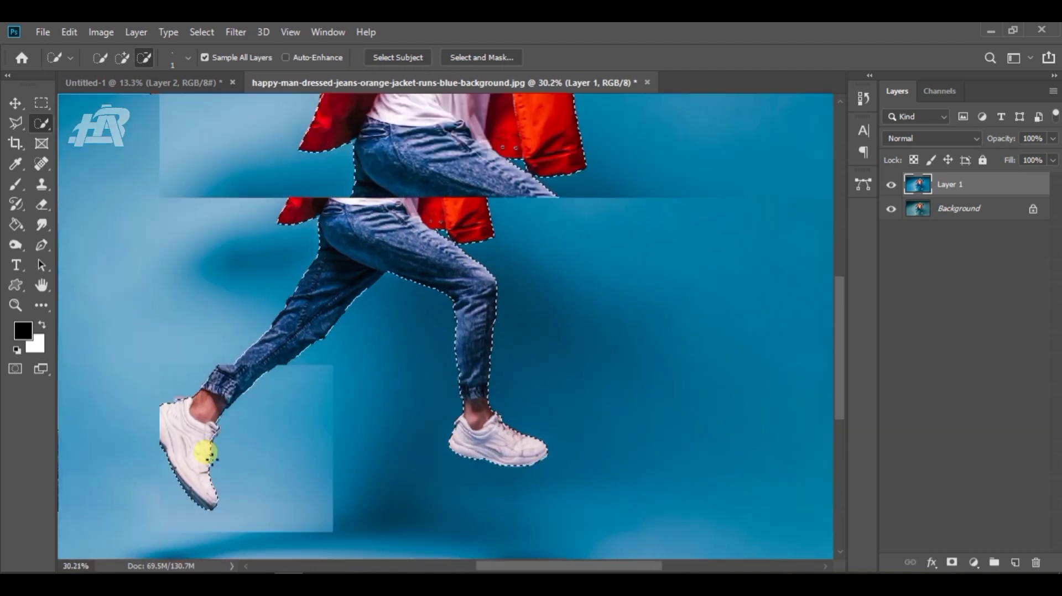
pyautogui.scroll(7, 213, 459)
pyautogui.scroll(8, 310, 381)
pyautogui.moveTo(337, 469)
pyautogui.mouseDown()
pyautogui.moveTo(299, 342)
pyautogui.moveTo(306, 289)
pyautogui.mouseUp()
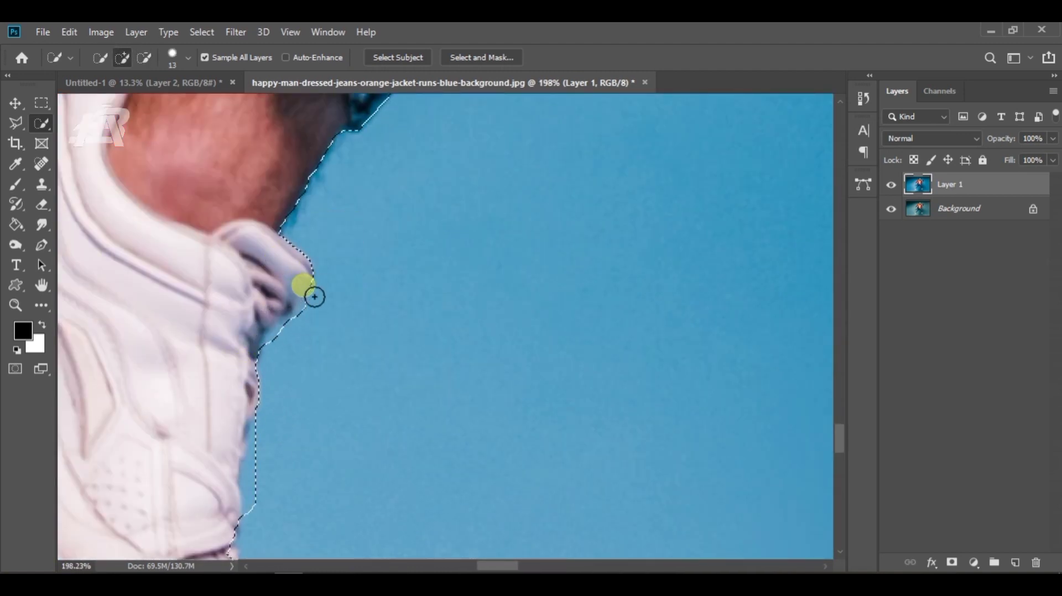
pyautogui.scroll(-5, 260, 326)
pyautogui.moveTo(258, 324); pyautogui.dragTo(520, 238)
pyautogui.scroll(4, 580, 432)
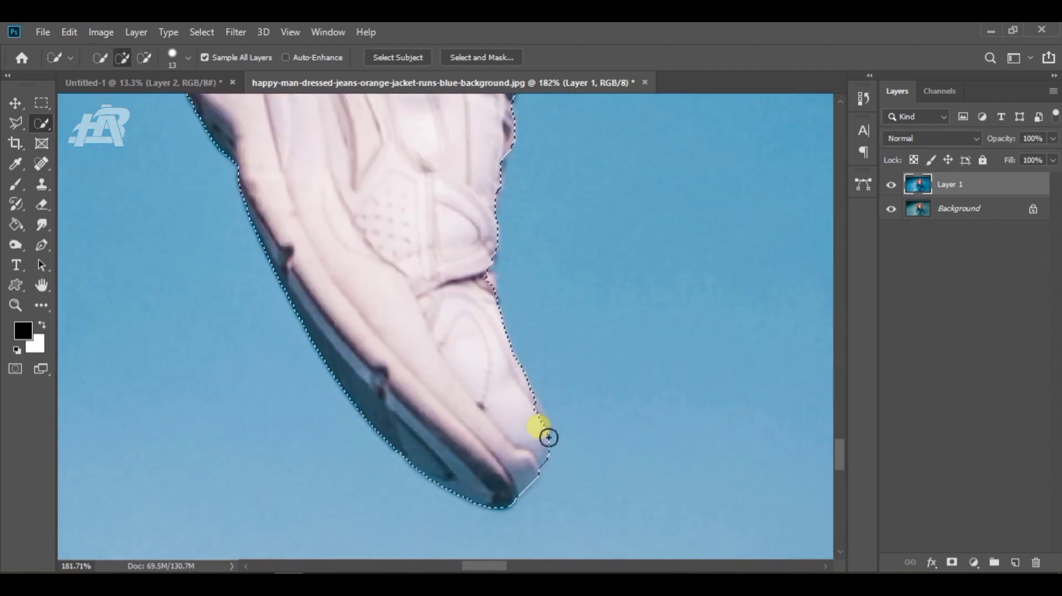
pyautogui.moveTo(452, 352); pyautogui.dragTo(464, 365)
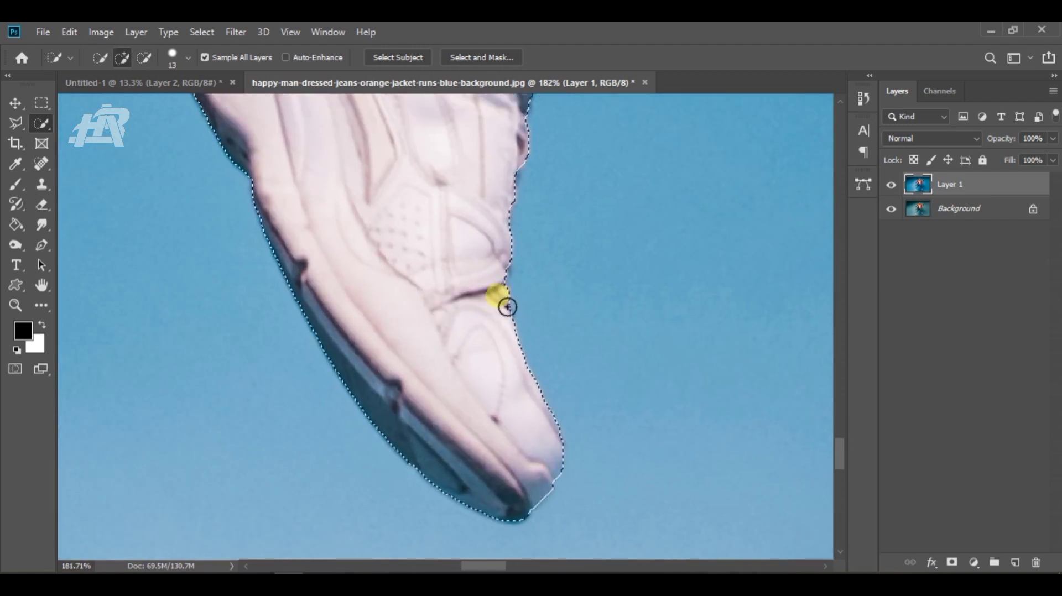
pyautogui.moveTo(393, 213); pyautogui.dragTo(582, 564)
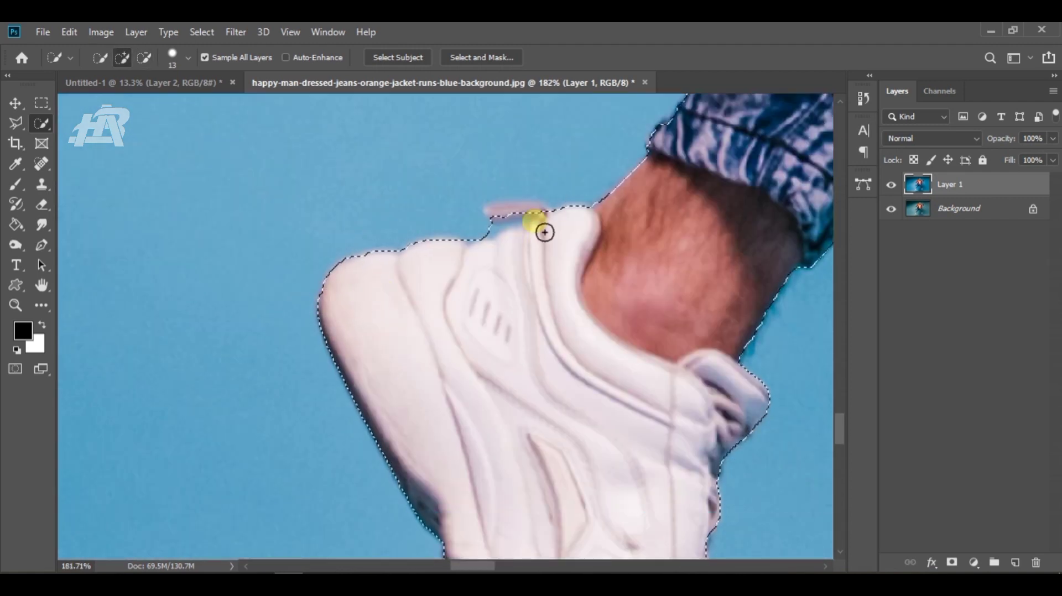
# Copy the selected man to a new layer and place him, scaled down, in the Untitled-1 composite.
pyautogui.hotkey('ctrl', '0')
pyautogui.hotkey('ctrl', 'j')
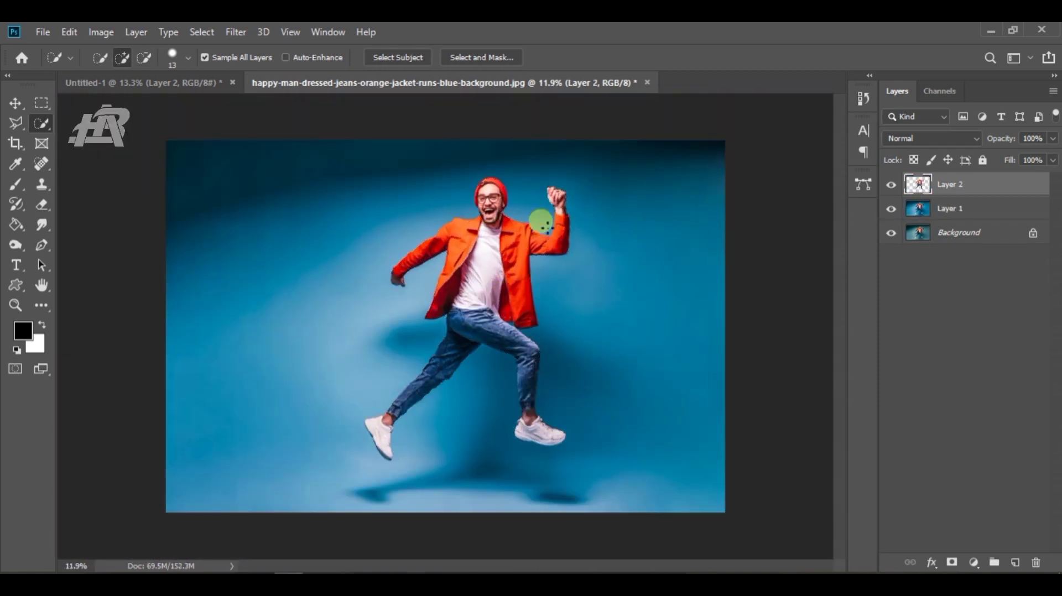
pyautogui.press('v')
pyautogui.moveTo(475, 265); pyautogui.dragTo(444, 238)
pyautogui.moveTo(551, 463); pyautogui.dragTo(509, 404)
pyautogui.moveTo(457, 326); pyautogui.dragTo(469, 349)
pyautogui.moveTo(517, 425); pyautogui.dragTo(493, 404)
pyautogui.click(746, 57)
# Close the source photo of the running man without saving its changes.
pyautogui.click(647, 82)
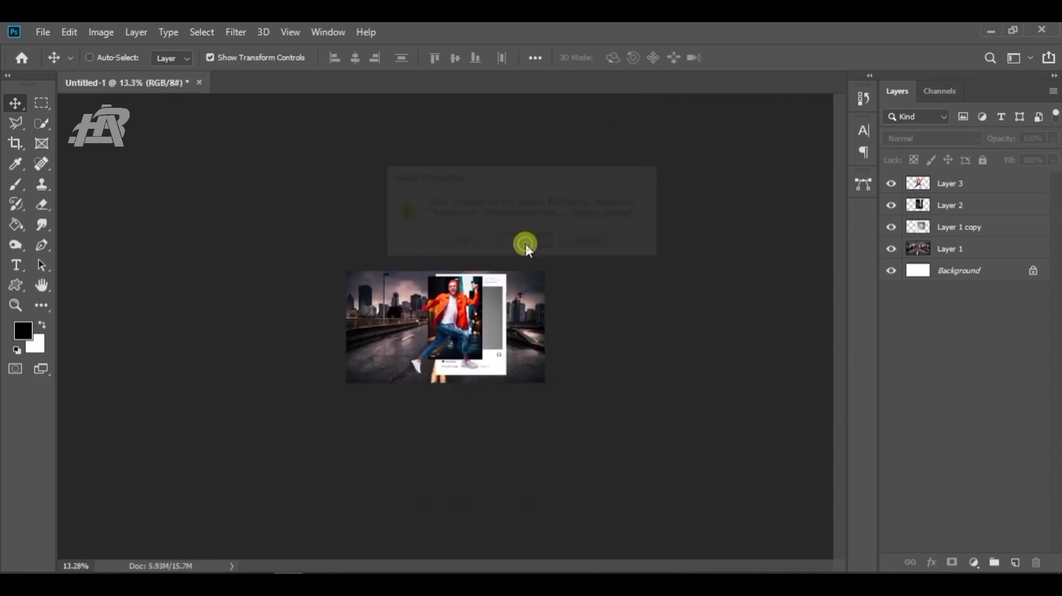
pyautogui.click(524, 241)
pyautogui.hotkey('ctrl', '0')
# Hide Layer 3 with the man and Layer 2 with the night street picture.
pyautogui.click(891, 206)
pyautogui.click(891, 185)
pyautogui.click(891, 206)
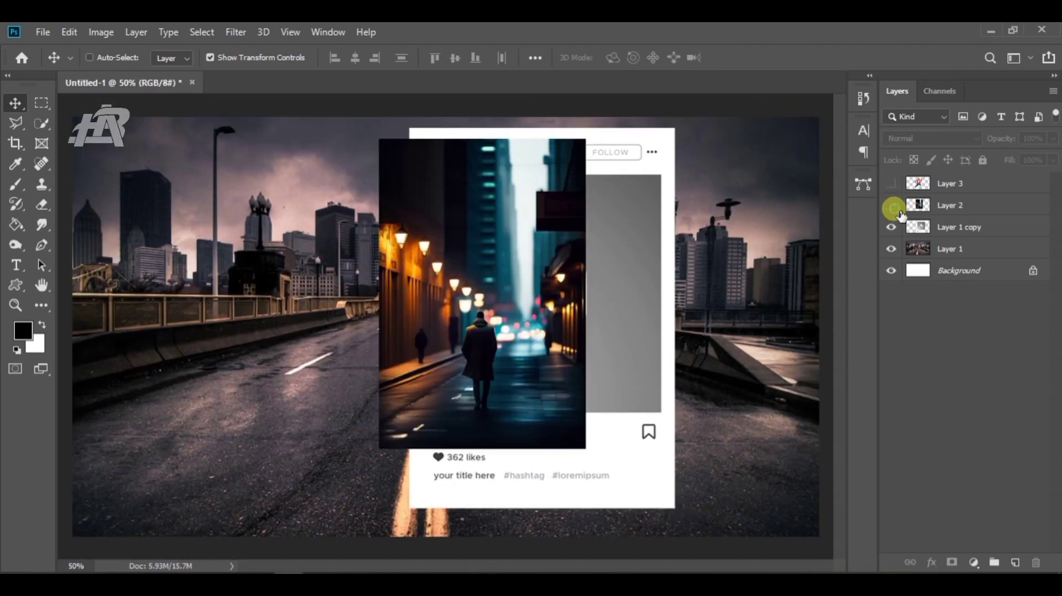
pyautogui.click(892, 206)
pyautogui.click(892, 184)
pyautogui.click(891, 184)
pyautogui.click(891, 206)
pyautogui.click(891, 206)
# Trim the Instagram frame on Layer 1 copy by deleting a top strip and the title and hashtag area with rectangular selections.
pyautogui.click(958, 227)
pyautogui.scroll(-2, 505, 297)
pyautogui.click(42, 104)
pyautogui.scroll(7, 542, 177)
pyautogui.moveTo(542, 177); pyautogui.dragTo(540, 267)
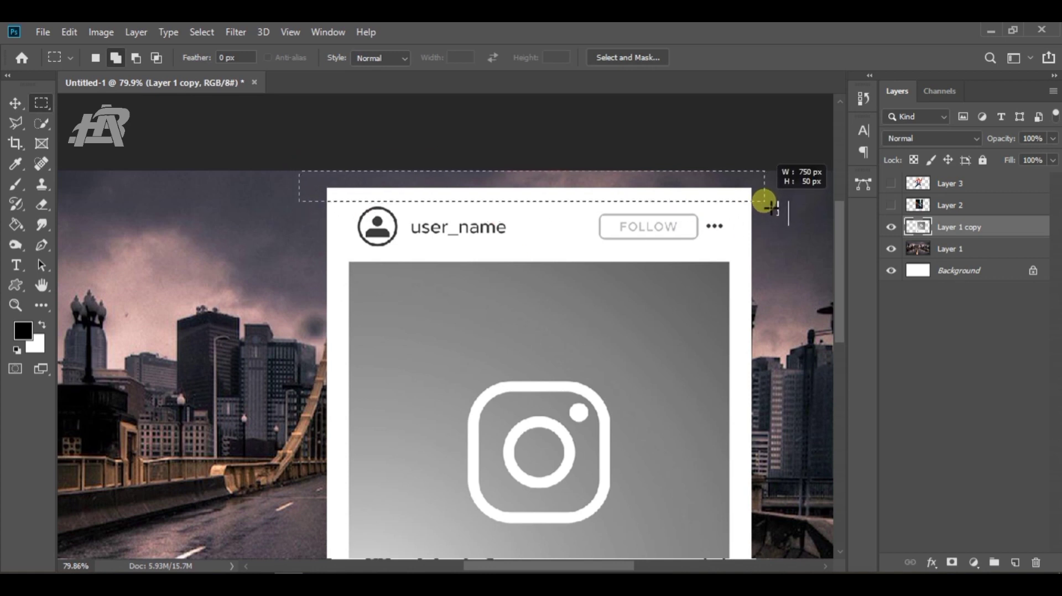
pyautogui.scroll(-3, 513, 277)
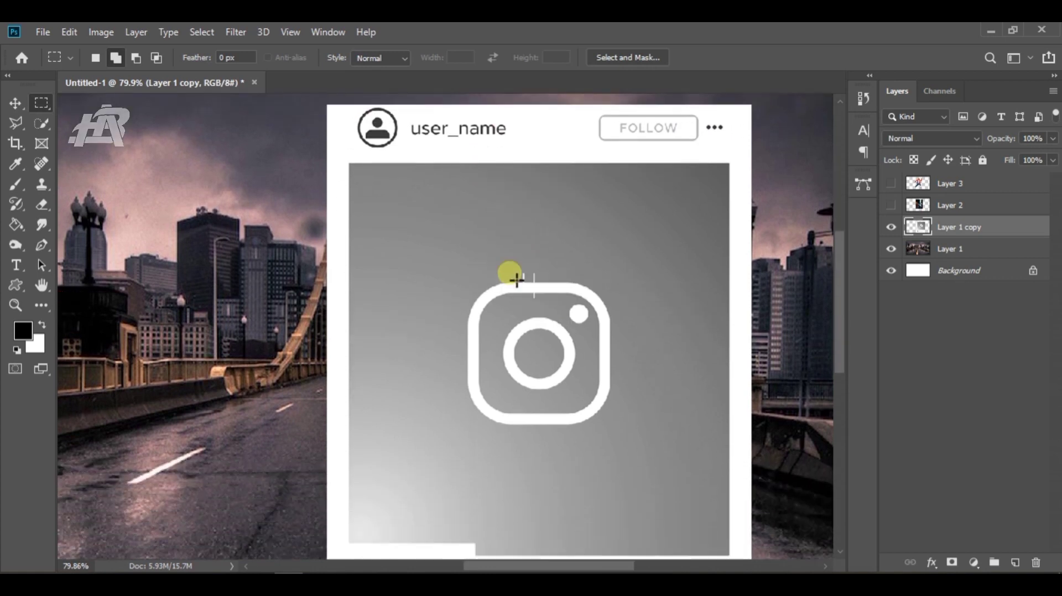
pyautogui.scroll(-3, 589, 299)
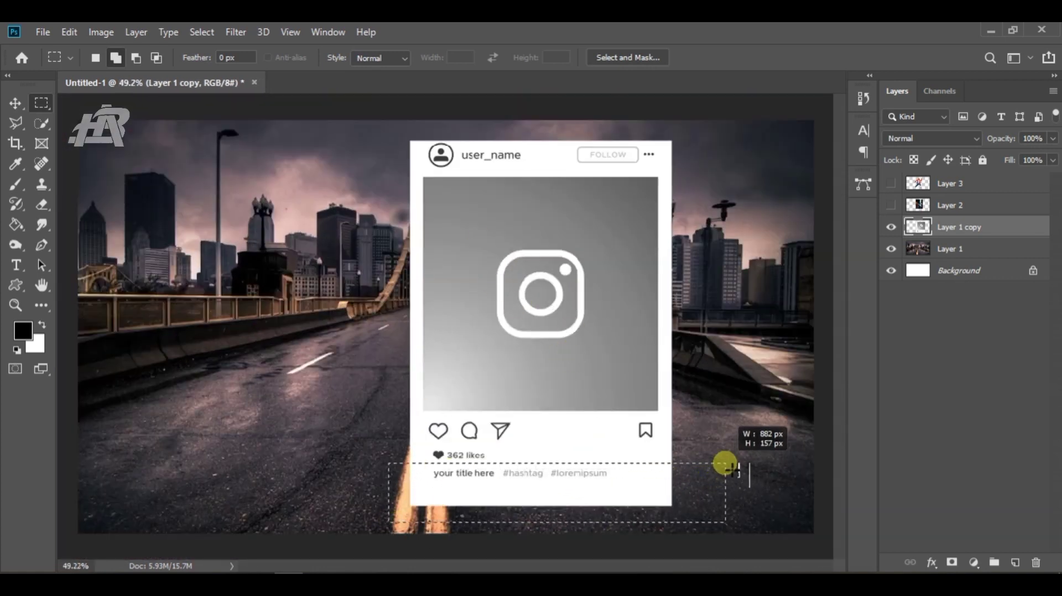
pyautogui.press('Delete')
# Fill the outlined heart icon below the Instagram frame's picture area with bright red.
pyautogui.scroll(8, 415, 406)
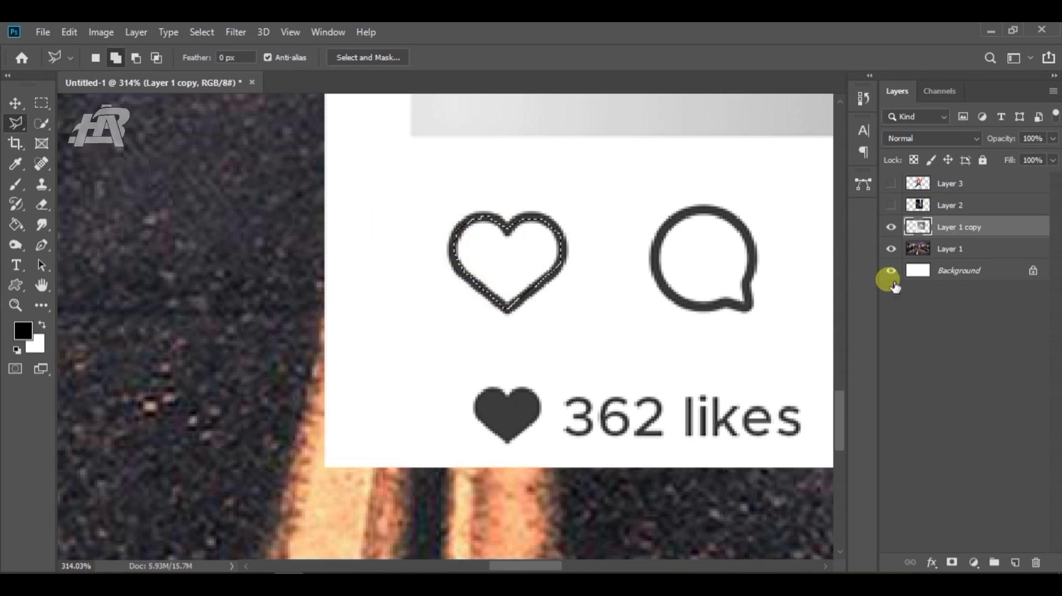
pyautogui.click(23, 331)
pyautogui.moveTo(730, 308); pyautogui.dragTo(933, 178)
pyautogui.click(993, 184)
pyautogui.hotkey('alt', 'BackSpace')
pyautogui.scroll(-5, 498, 288)
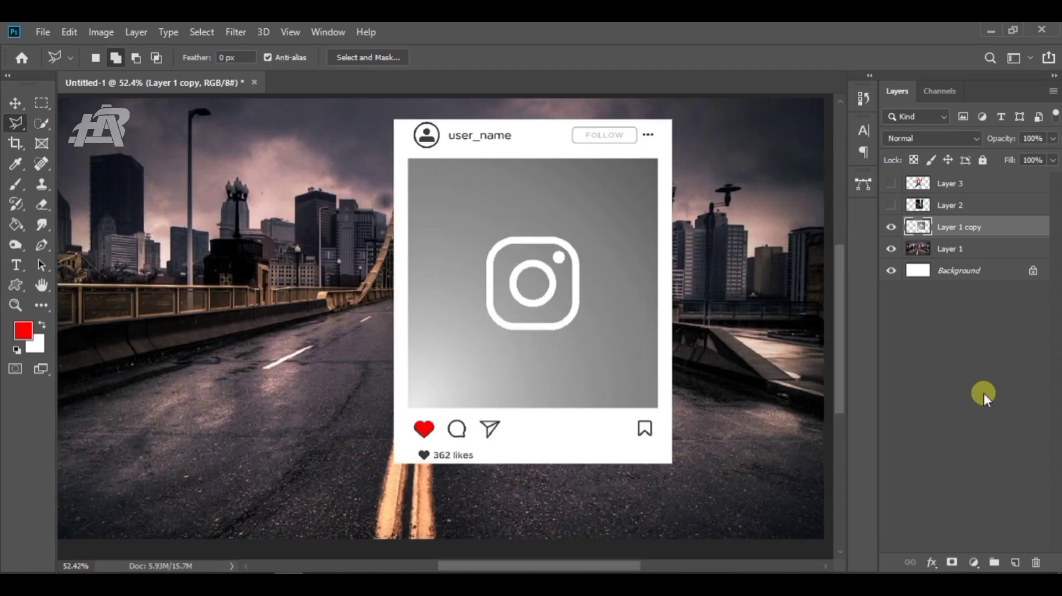
pyautogui.click(930, 356)
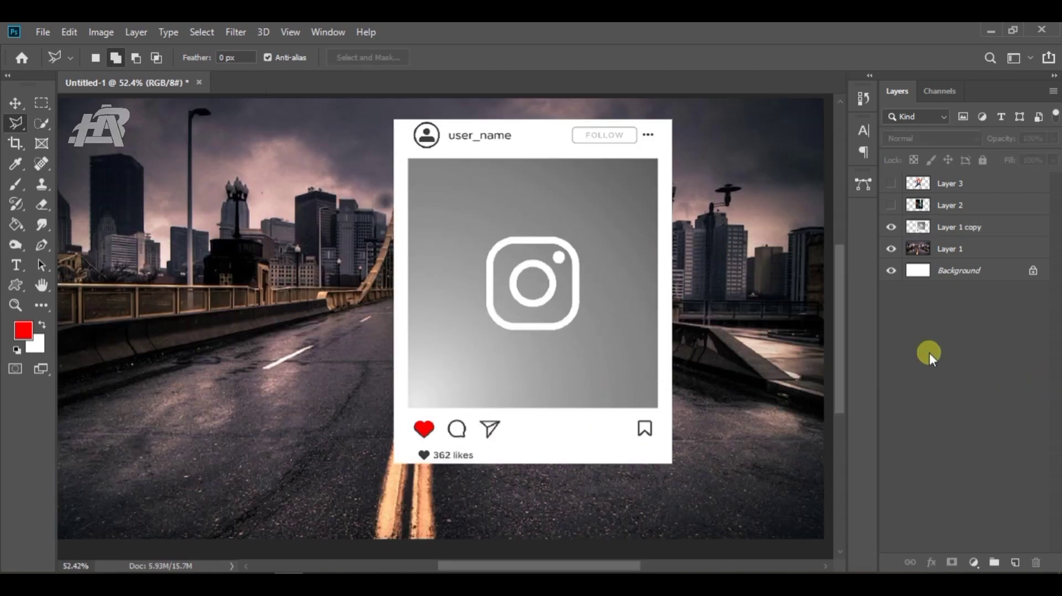
# Cut the grey placeholder picture out of the Instagram frame on Layer 1 copy using a Polygonal Lasso selection.
pyautogui.scroll(2, 931, 331)
pyautogui.scroll(-3, 938, 210)
pyautogui.click(936, 209)
pyautogui.click(962, 230)
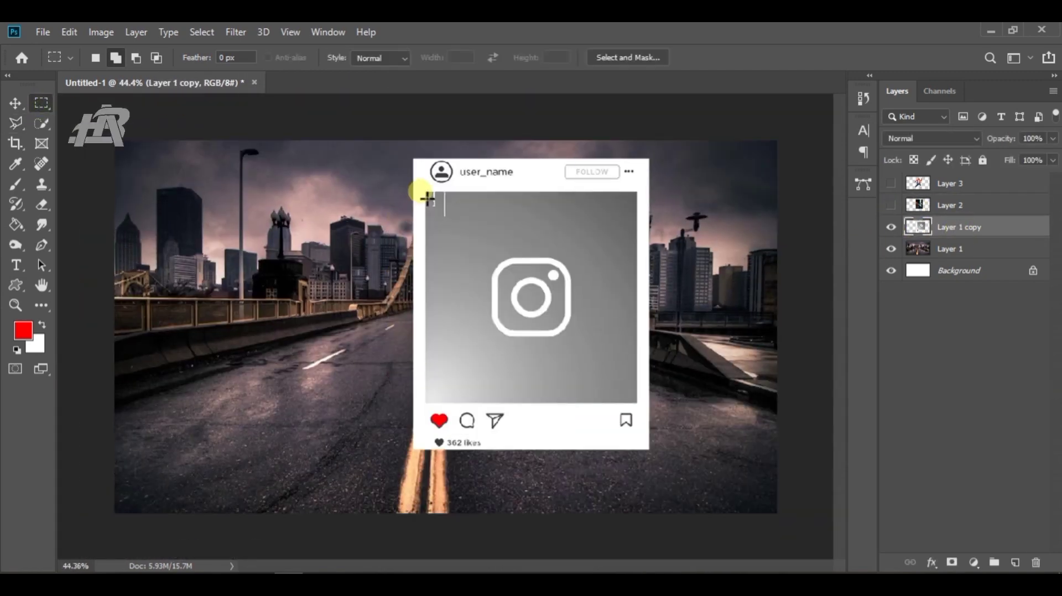
pyautogui.press('l')
pyautogui.scroll(5, 599, 244)
pyautogui.click(251, 101)
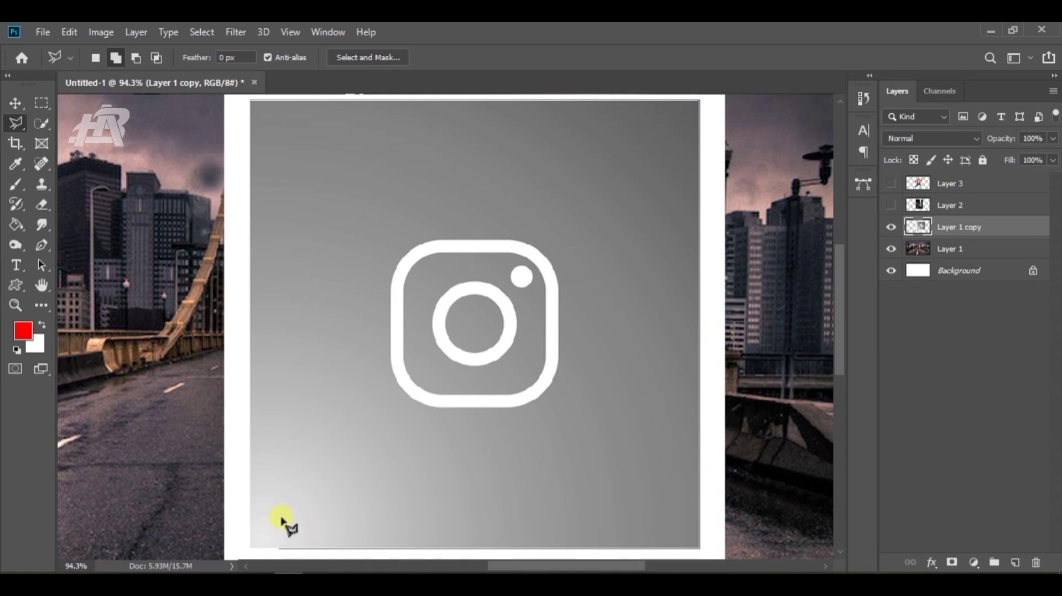
pyautogui.doubleClick(289, 108)
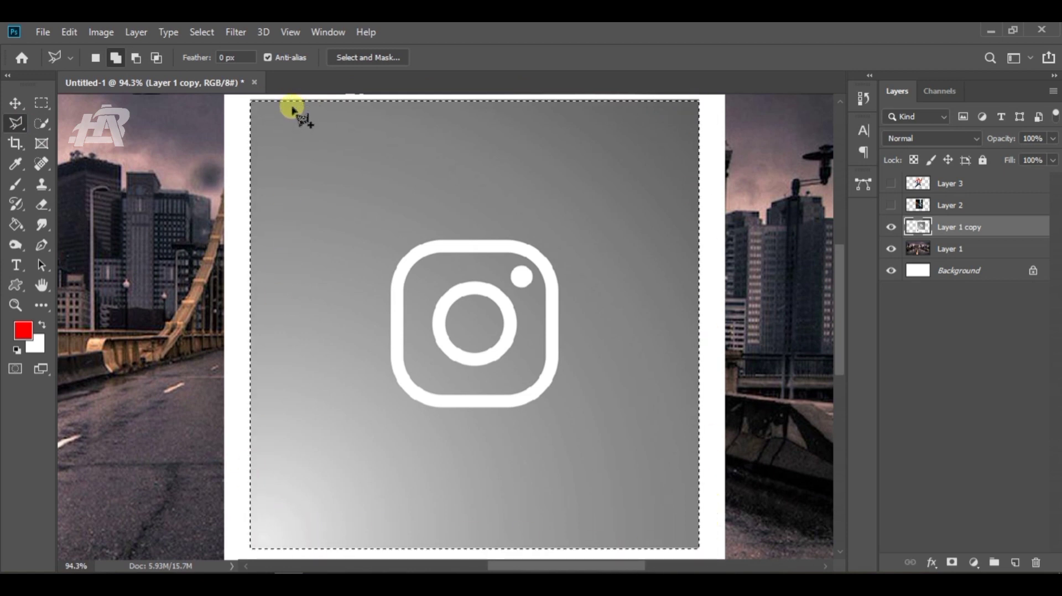
pyautogui.scroll(-3, 422, 232)
pyautogui.press('Delete')
pyautogui.scroll(-1, 422, 360)
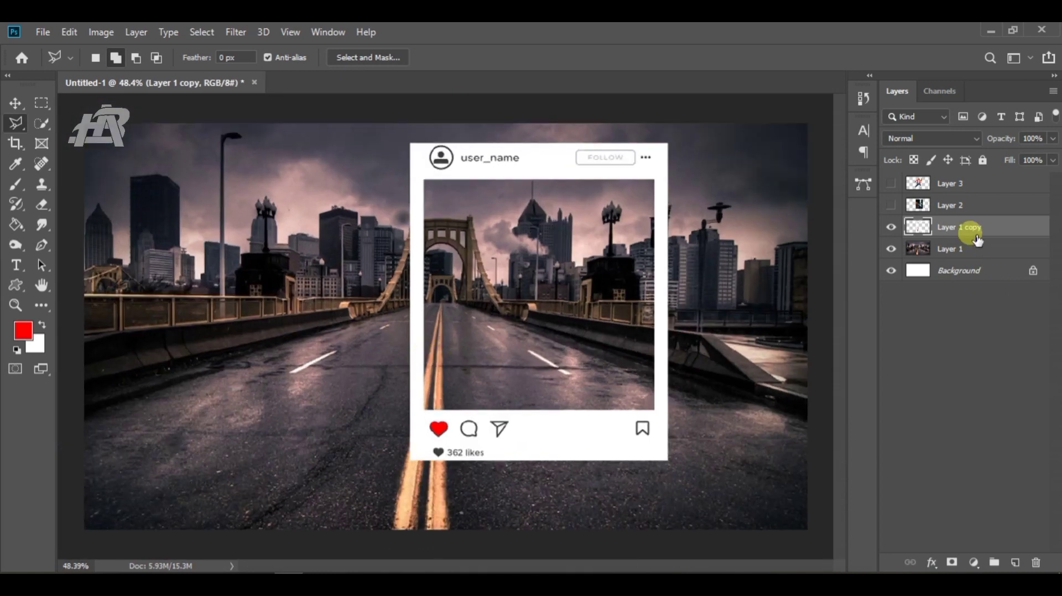
# Scale the hollow Instagram frame down slightly.
pyautogui.press('v')
pyautogui.moveTo(668, 461); pyautogui.dragTo(653, 442)
pyautogui.moveTo(426, 161); pyautogui.dragTo(476, 195)
pyautogui.hotkey('ctrl', 'z')
pyautogui.click(746, 61)
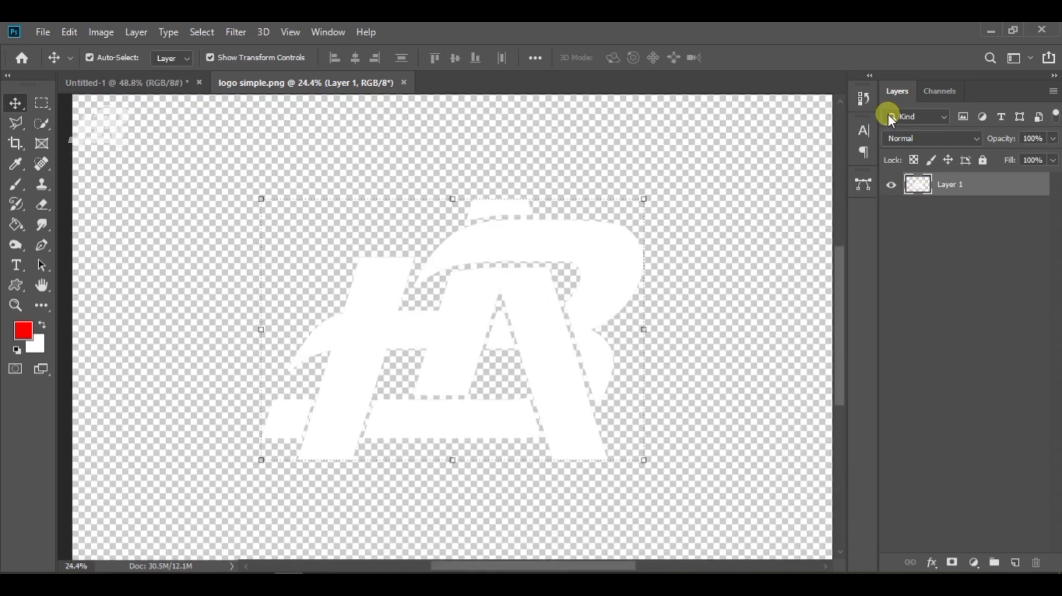
# Recolour the white logo in logo simple.png black.
pyautogui.keyDown('ctrl'); pyautogui.click(916, 186); pyautogui.keyUp('ctrl')
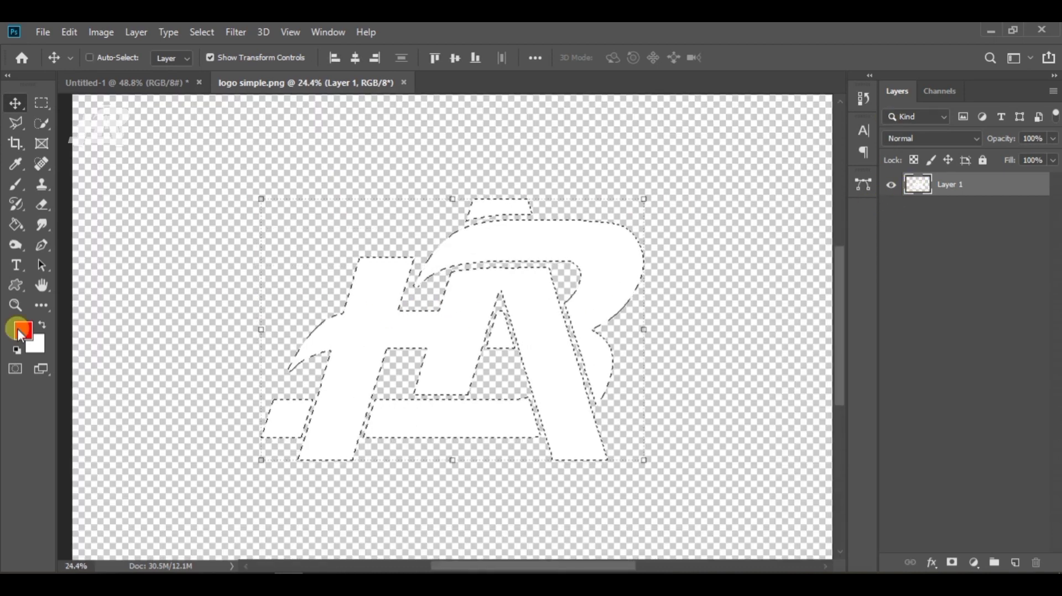
pyautogui.click(17, 349)
pyautogui.hotkey('alt', 'BackSpace')
pyautogui.hotkey('ctrl', 'd')
# Bring the black logo into the Untitled-1 composite and scale it down to about 16%.
pyautogui.moveTo(334, 213); pyautogui.dragTo(474, 268)
pyautogui.scroll(-5, 474, 268)
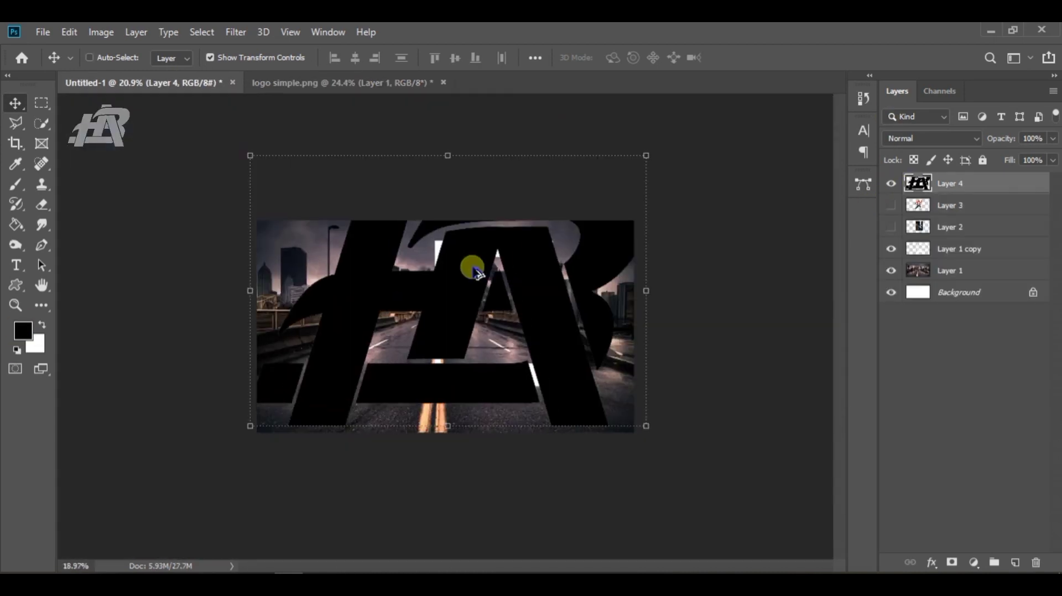
pyautogui.moveTo(613, 402); pyautogui.dragTo(537, 349)
pyautogui.moveTo(525, 330); pyautogui.dragTo(403, 266)
pyautogui.scroll(7, 434, 254)
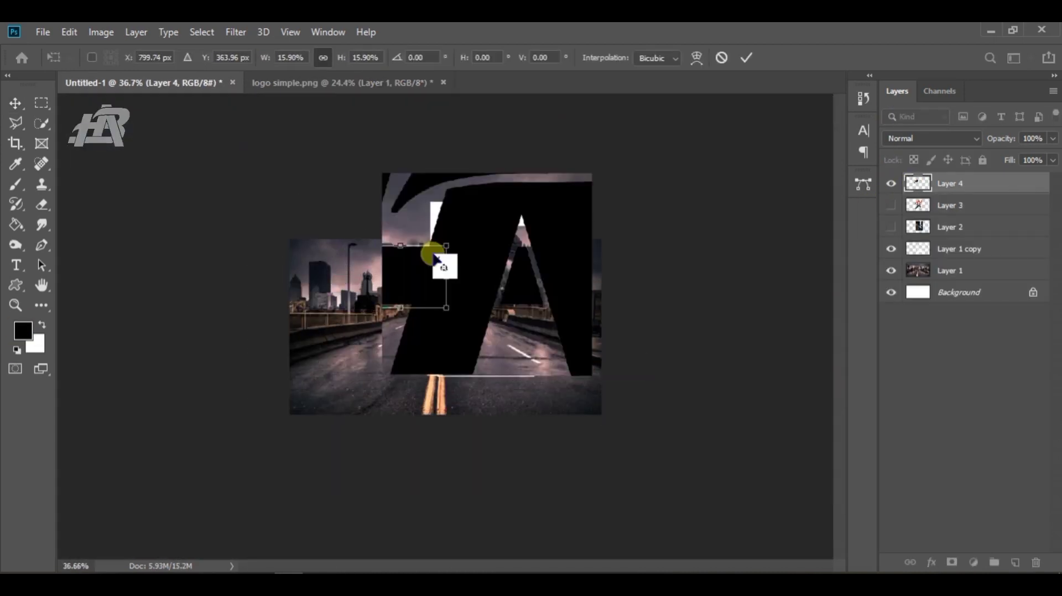
pyautogui.scroll(1, 481, 335)
# Move the logo to the Instagram frame's header beside user_name and shrink it to fit the avatar circle.
pyautogui.moveTo(482, 334); pyautogui.dragTo(611, 142)
pyautogui.scroll(5, 531, 134)
pyautogui.moveTo(562, 114); pyautogui.dragTo(476, 264)
pyautogui.press('Return')
pyautogui.moveTo(705, 330); pyautogui.dragTo(693, 319)
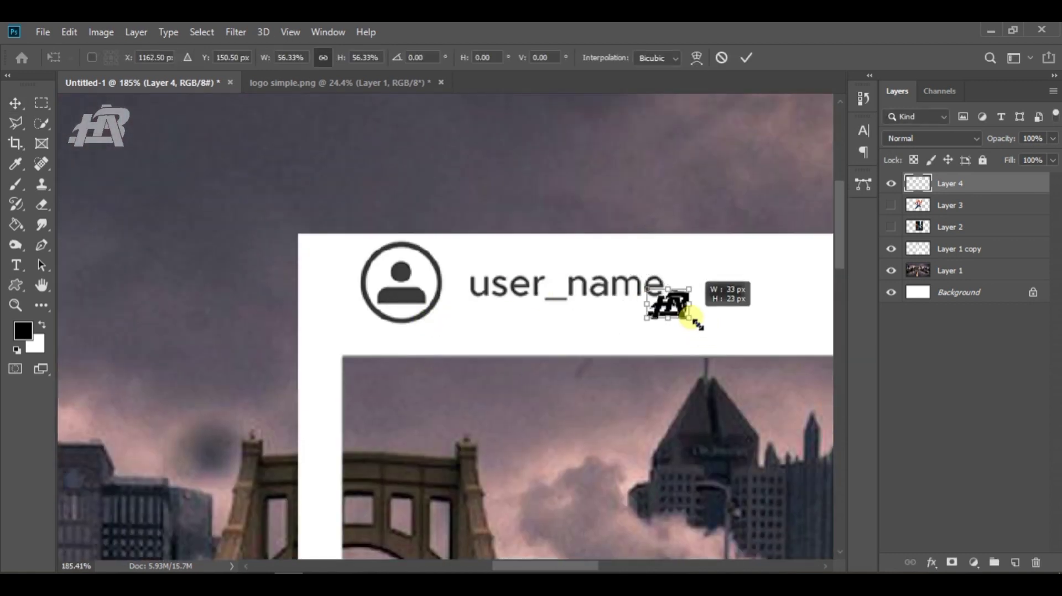
pyautogui.click(746, 57)
# Erase the person icon inside the avatar circle on Layer 1 copy using an elliptical selection.
pyautogui.click(955, 250)
pyautogui.click(41, 123)
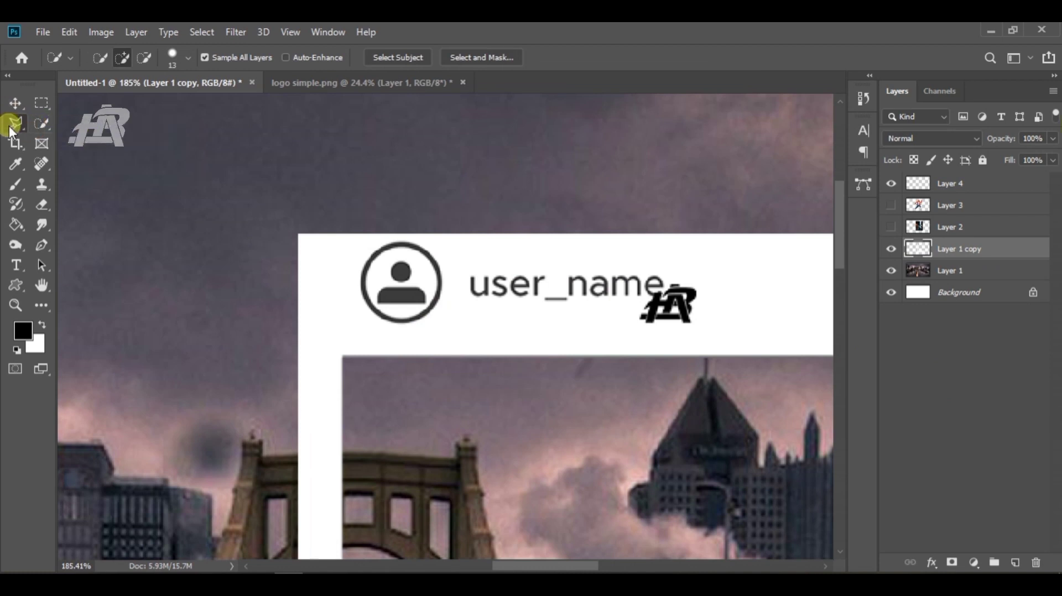
pyautogui.click(42, 102)
pyautogui.rightClick(43, 108)
pyautogui.click(100, 118)
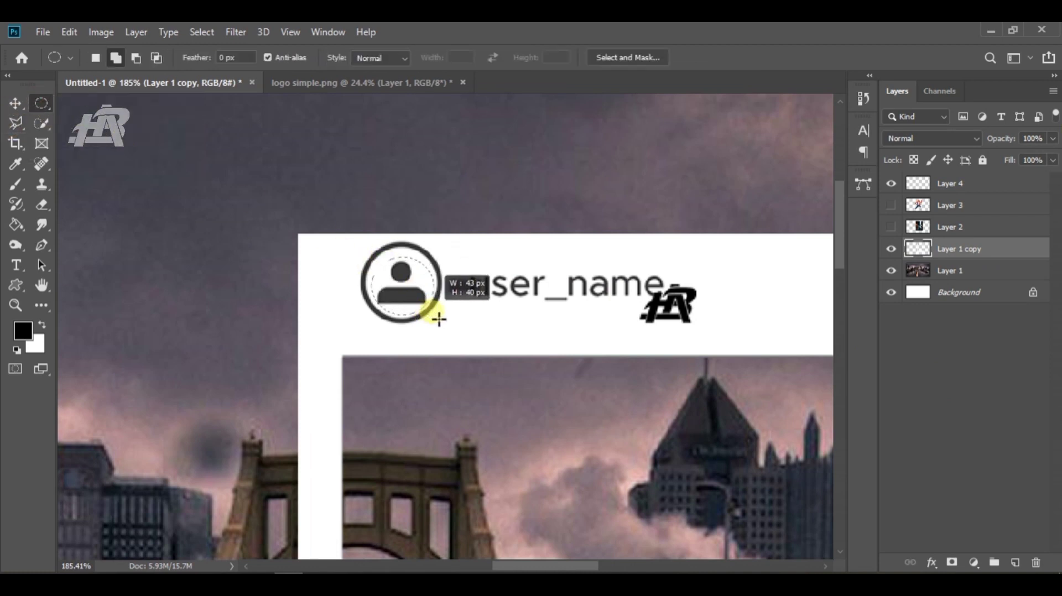
# Move the logo from the user_name text into the empty avatar circle.
pyautogui.click(922, 197)
pyautogui.press('v')
pyautogui.moveTo(669, 309); pyautogui.dragTo(407, 283)
pyautogui.click(972, 395)
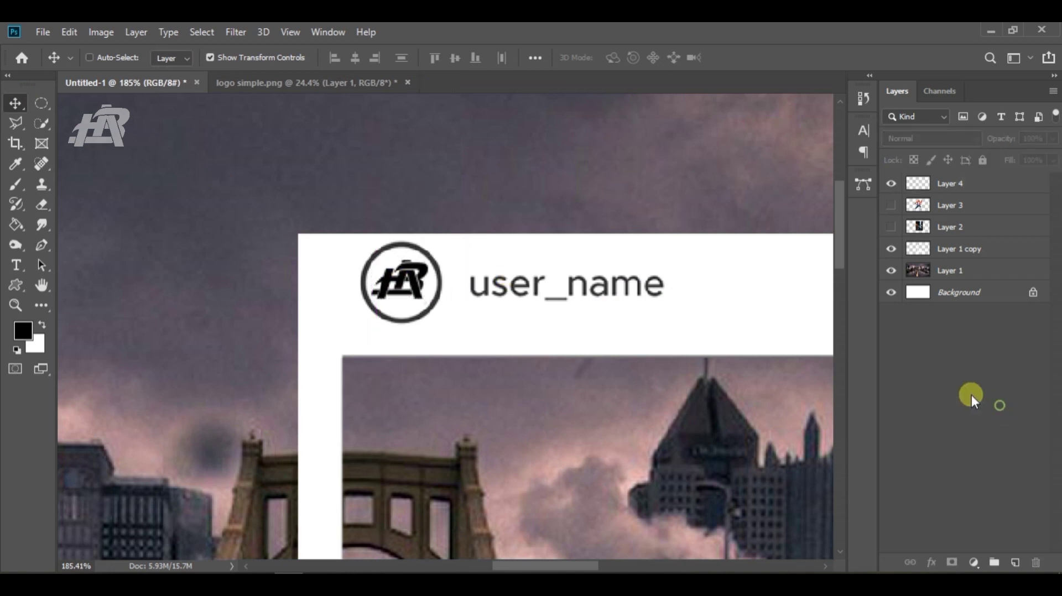
# Merge the logo layer with the Instagram frame layer, keeping the result between Layer 2 and Layer 1.
pyautogui.hotkey('ctrl', '0')
pyautogui.moveTo(984, 254); pyautogui.dragTo(980, 247)
pyautogui.rightClick(981, 247)
pyautogui.click(907, 227)
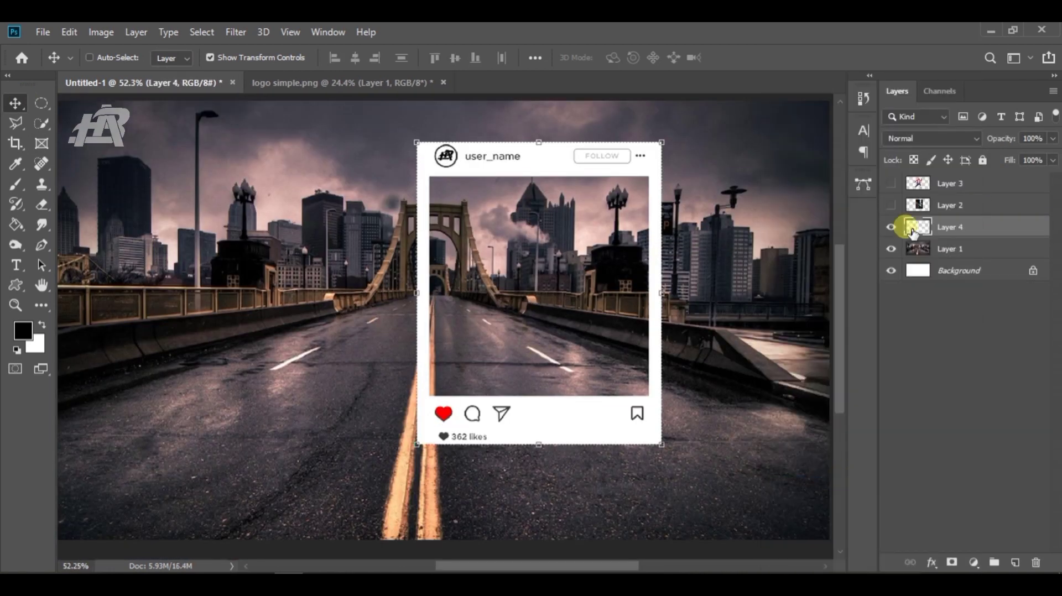
# Distort the Instagram frame on Layer 4 into perspective, pulling its left corners inward so the left side is shorter than the right.
pyautogui.hotkey('ctrl', 't')
pyautogui.moveTo(444, 180); pyautogui.dragTo(481, 223)
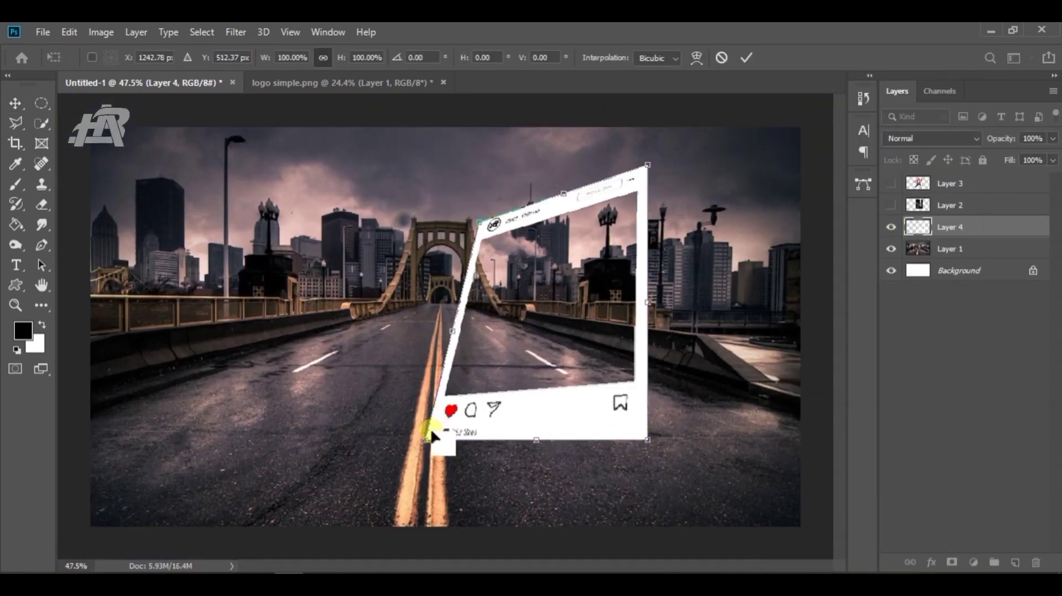
pyautogui.hotkey('ctrl', 'z')
pyautogui.moveTo(427, 166); pyautogui.dragTo(490, 208)
pyautogui.moveTo(437, 442); pyautogui.dragTo(501, 399)
pyautogui.moveTo(486, 213); pyautogui.dragTo(504, 202)
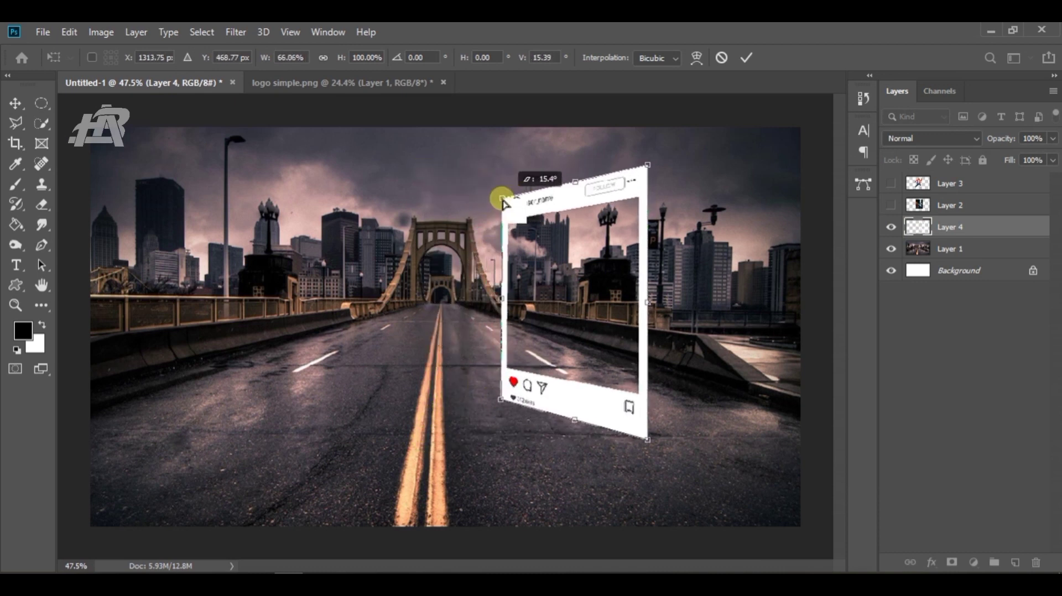
pyautogui.hotkey('ctrl', '+')
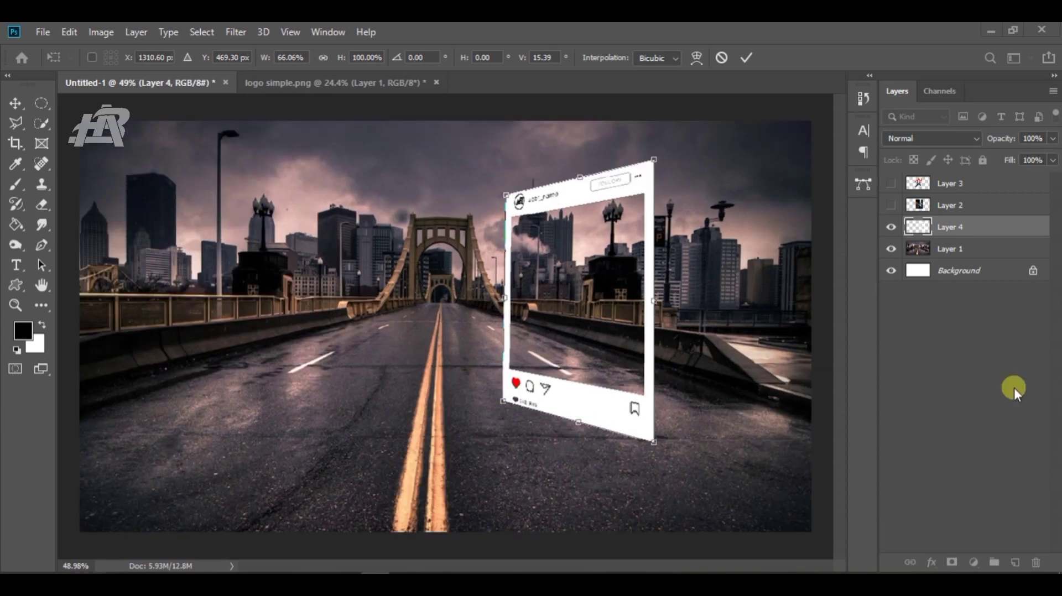
pyautogui.click(746, 57)
# Narrow the Instagram frame slightly by moving its left side inward, then deselect the layer.
pyautogui.hotkey('ctrl', '-')
pyautogui.hotkey('ctrl', 't')
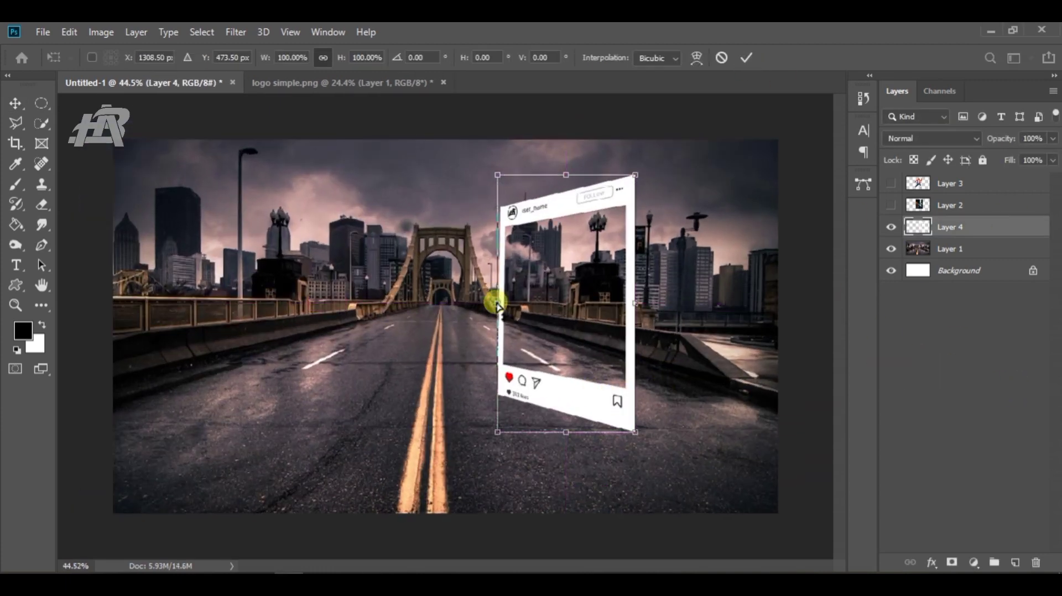
pyautogui.moveTo(497, 305); pyautogui.dragTo(511, 300)
pyautogui.click(747, 58)
pyautogui.click(960, 353)
pyautogui.scroll(2, 607, 244)
pyautogui.scroll(-1, 581, 359)
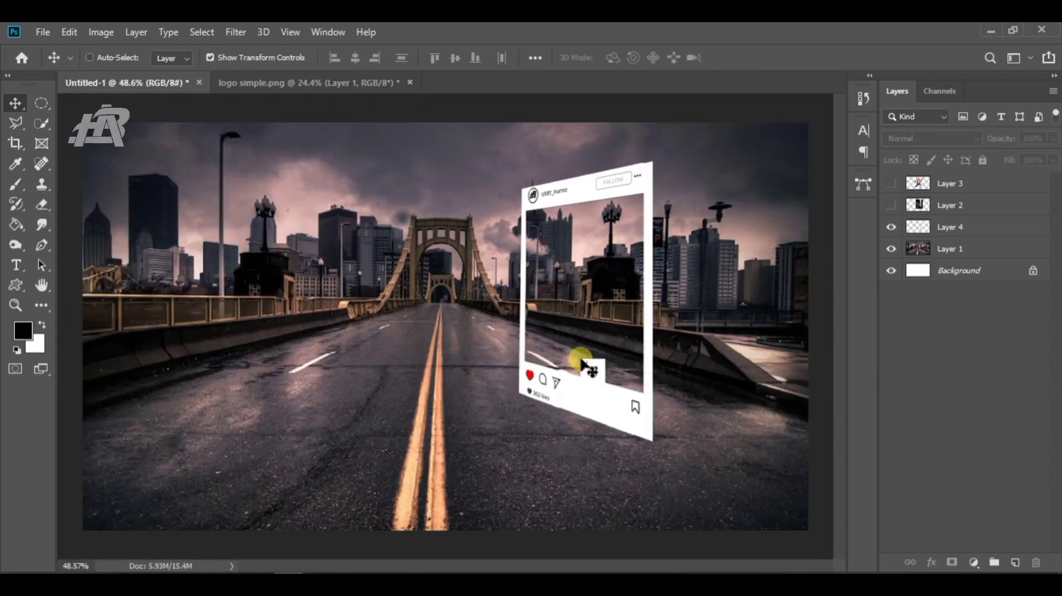
# Close the logo simple.png document and make the street photo on Layer 2 visible and active.
pyautogui.click(305, 83)
pyautogui.click(410, 82)
pyautogui.click(516, 237)
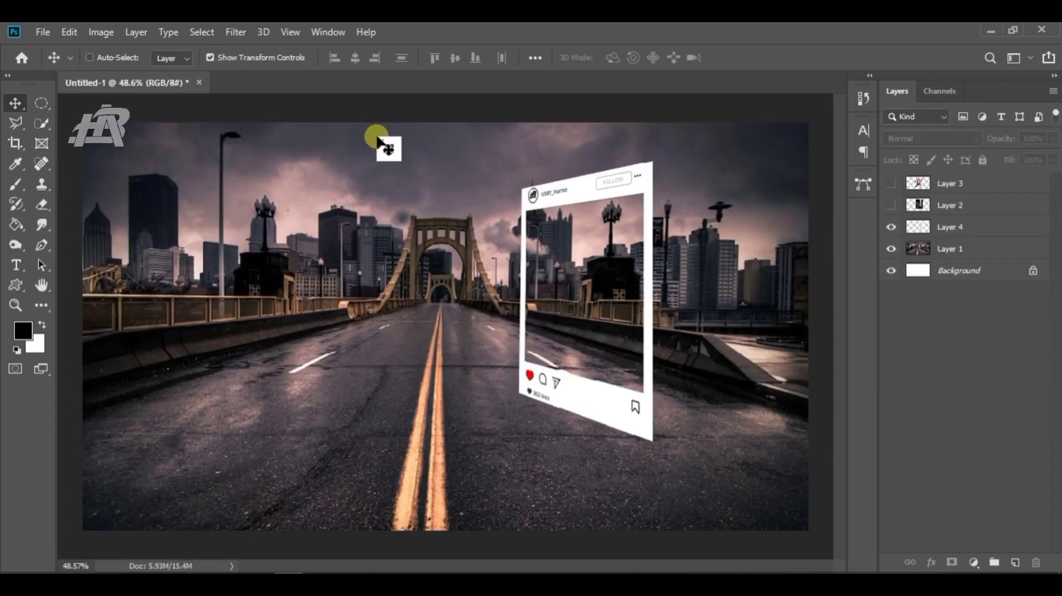
pyautogui.click(891, 205)
pyautogui.click(950, 205)
pyautogui.click(235, 31)
pyautogui.click(465, 271)
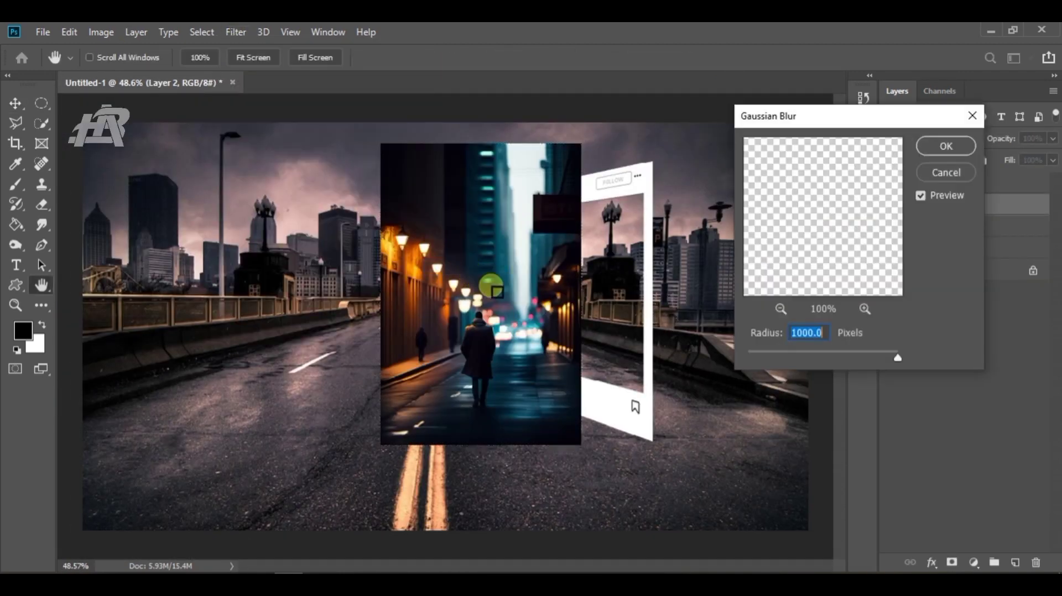
pyautogui.moveTo(899, 360); pyautogui.dragTo(772, 360)
pyautogui.click(946, 173)
# Duplicate Layer 2 and apply a Lens Blur with radius 30 to the copy.
pyautogui.click(235, 31)
pyautogui.moveTo(260, 207)
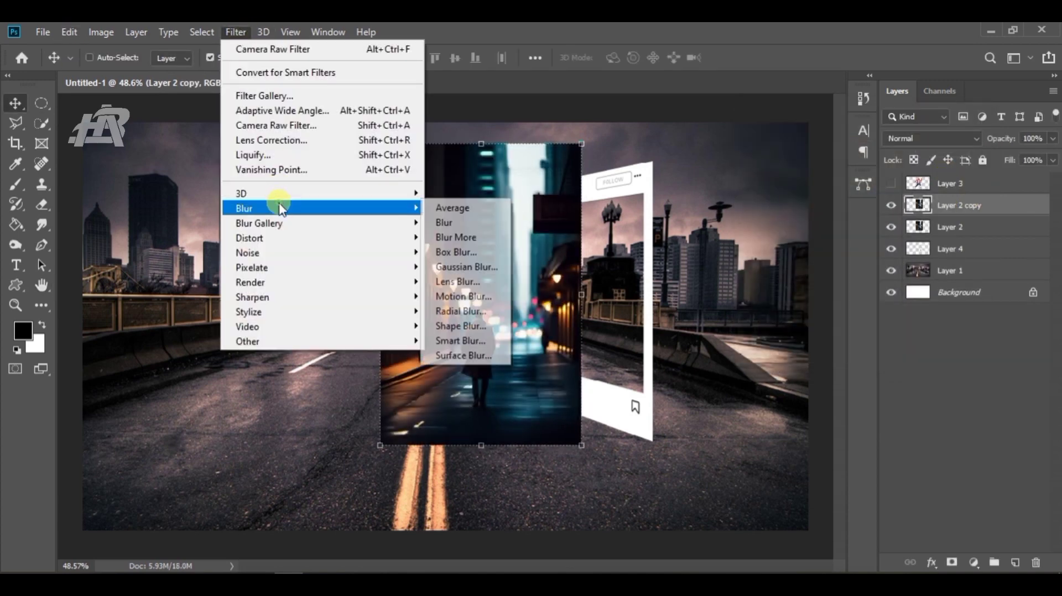
pyautogui.click(465, 286)
pyautogui.moveTo(959, 303); pyautogui.dragTo(927, 302)
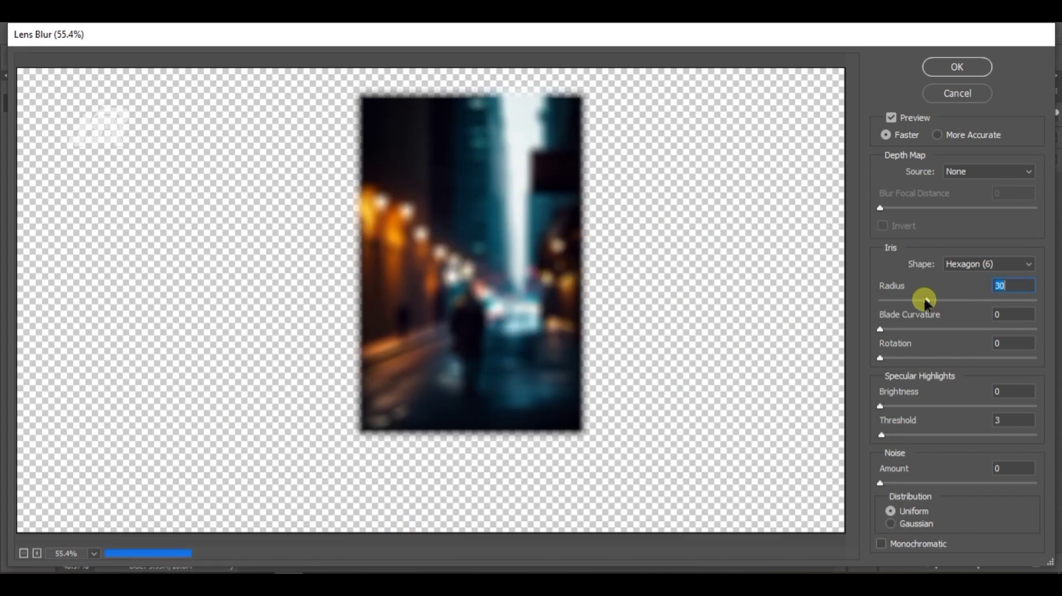
pyautogui.click(972, 62)
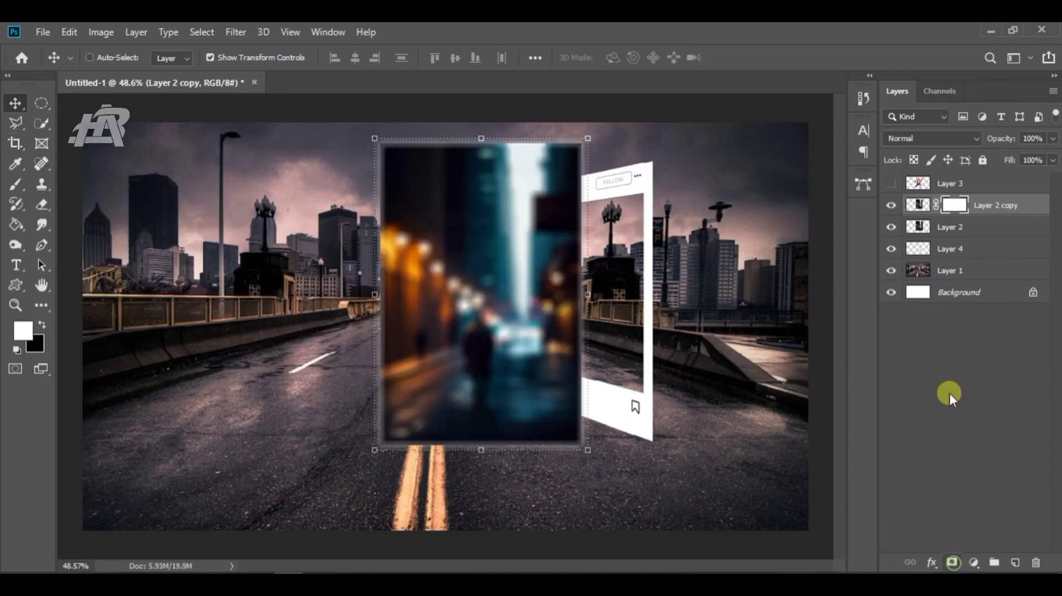
# Add a layer mask to Layer 2 copy and brush away the blur over the street's foreground.
pyautogui.hotkey('ctrl', 'i')
pyautogui.hotkey('ctrl', 'i')
pyautogui.click(17, 184)
pyautogui.moveTo(305, 226); pyautogui.dragTo(321, 210)
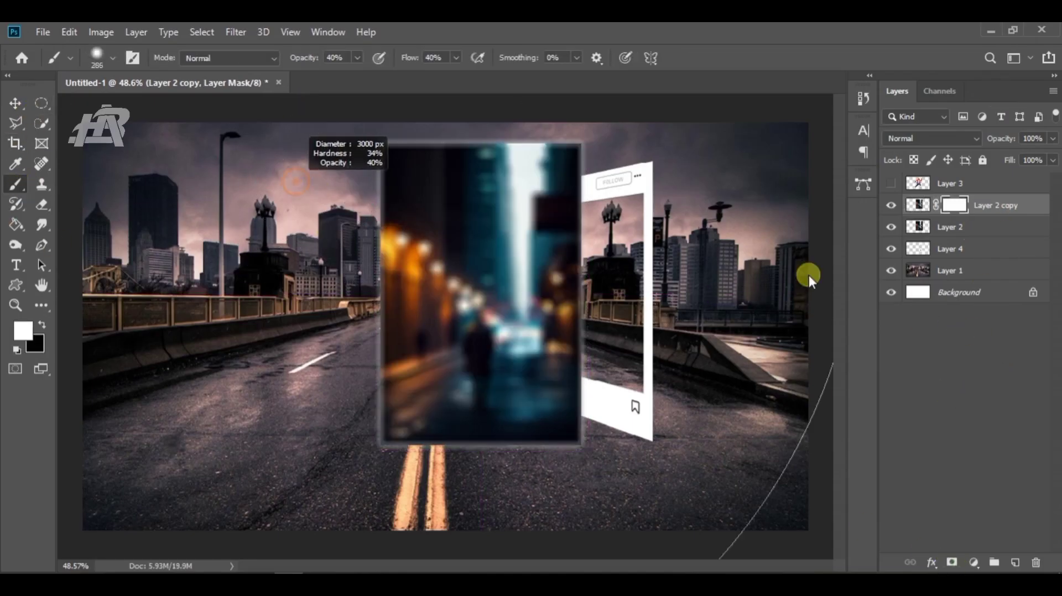
pyautogui.moveTo(809, 281); pyautogui.dragTo(94, 225)
pyautogui.moveTo(375, 341)
pyautogui.mouseDown()
pyautogui.moveTo(351, 338)
pyautogui.moveTo(365, 414)
pyautogui.mouseUp()
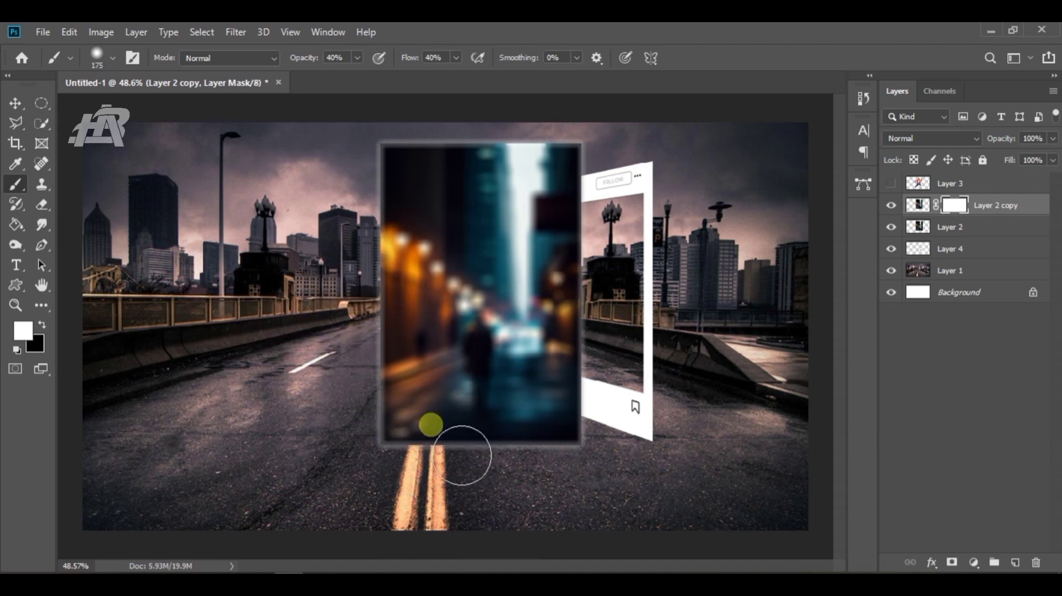
pyautogui.moveTo(464, 394); pyautogui.dragTo(457, 383)
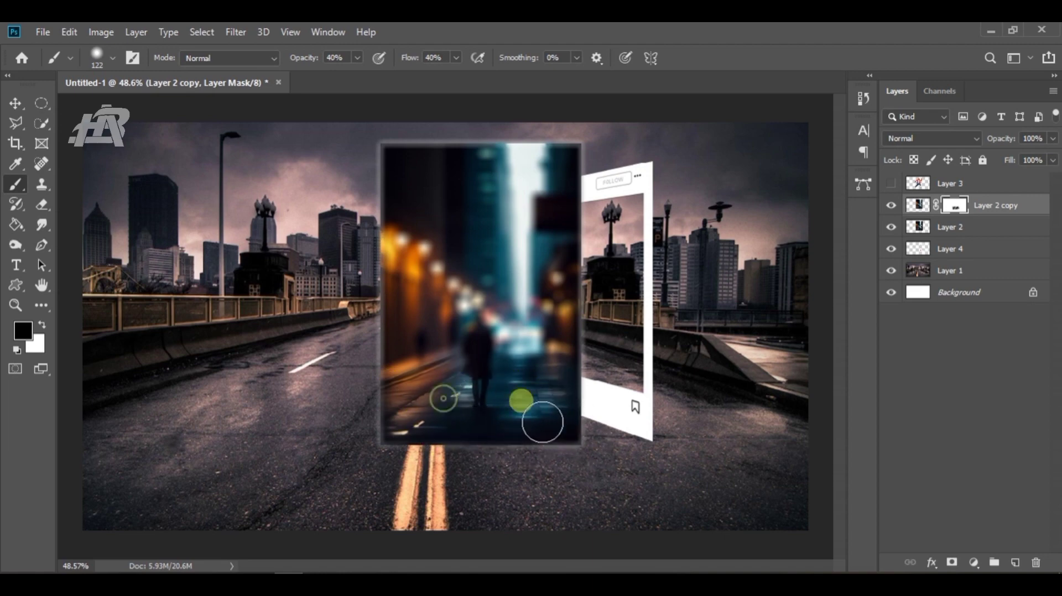
# Paint white on the Layer 2 copy mask to restore the blur over the walking figure's legs.
pyautogui.scroll(5, 521, 400)
pyautogui.press('x')
pyautogui.moveTo(482, 380); pyautogui.dragTo(455, 382)
pyautogui.scroll(-5, 518, 437)
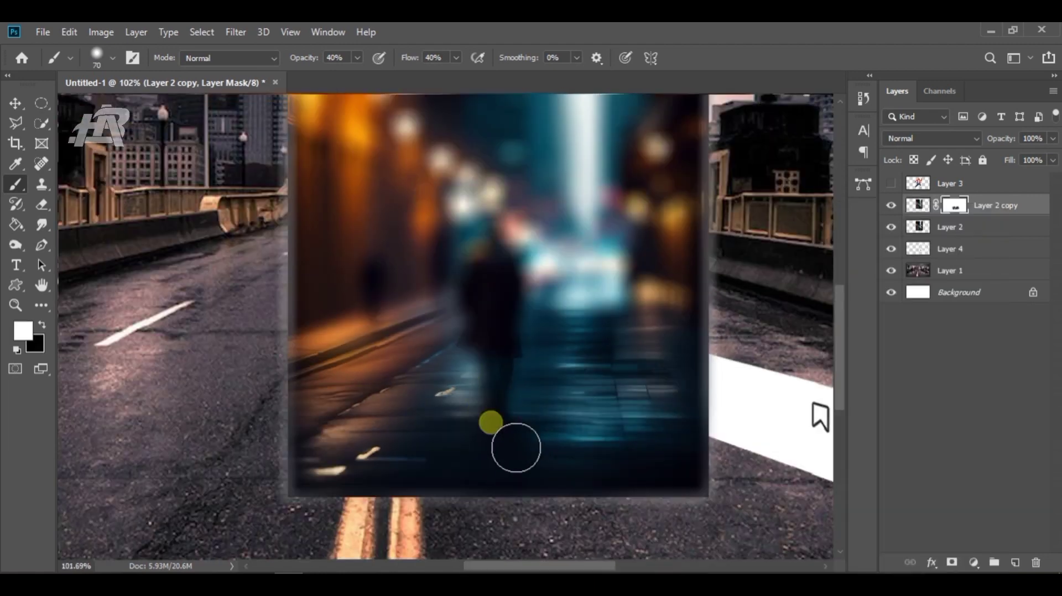
# Merge Layer 2 copy with Layer 2 into one layer.
pyautogui.scroll(1, 528, 458)
pyautogui.keyDown('ctrl'); pyautogui.click(996, 207); pyautogui.keyUp('ctrl')
pyautogui.keyDown('ctrl'); pyautogui.click(980, 229); pyautogui.keyUp('ctrl')
pyautogui.keyDown('ctrl'); pyautogui.click(1006, 205); pyautogui.keyUp('ctrl')
pyautogui.rightClick(1008, 207)
pyautogui.click(841, 483)
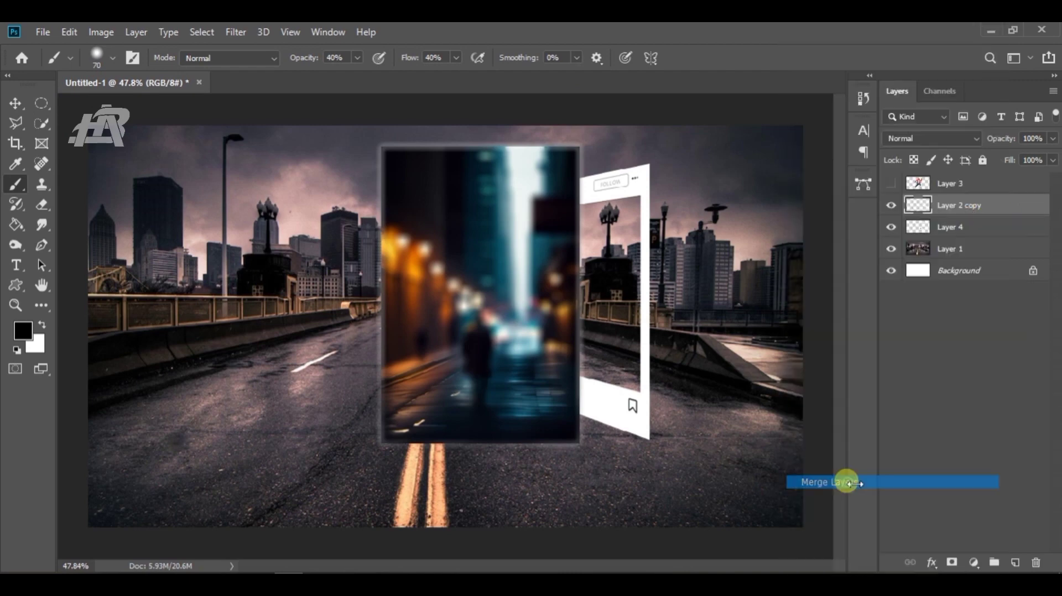
# Place the merged street photo below Layer 4 and shrink it over the Instagram frame's opening.
pyautogui.moveTo(990, 206); pyautogui.dragTo(973, 237)
pyautogui.press('v')
pyautogui.moveTo(376, 143); pyautogui.dragTo(438, 171)
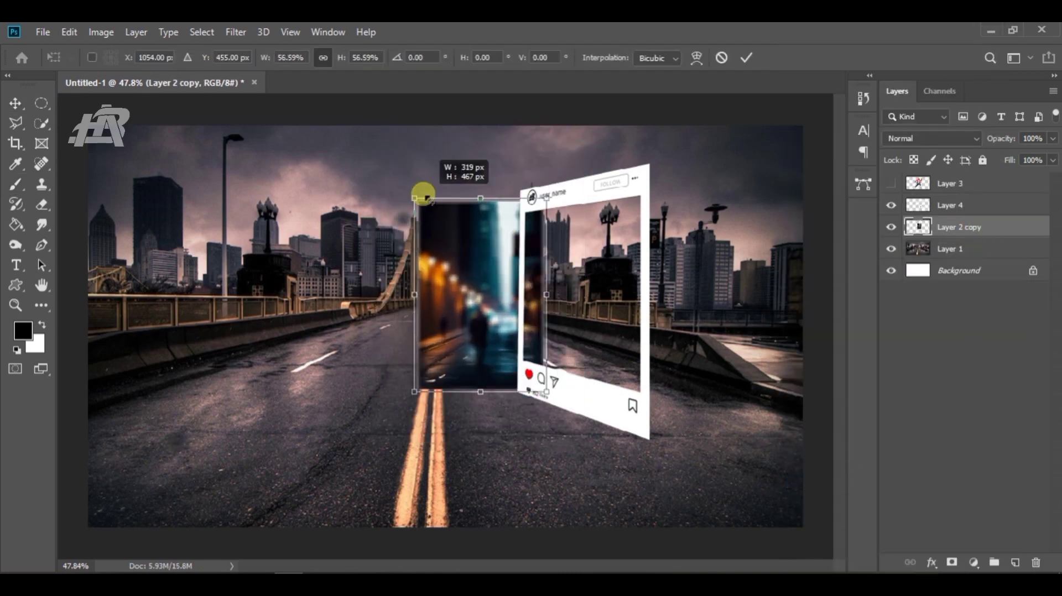
pyautogui.moveTo(501, 266); pyautogui.dragTo(570, 322)
# Distort the street photo's corners so it fills the frame's opening in the same perspective.
pyautogui.scroll(4, 630, 437)
pyautogui.hotkey('alt', 'space')
pyautogui.moveTo(682, 365); pyautogui.dragTo(650, 358)
pyautogui.moveTo(350, 366); pyautogui.dragTo(357, 275)
pyautogui.moveTo(453, 245); pyautogui.dragTo(414, 512)
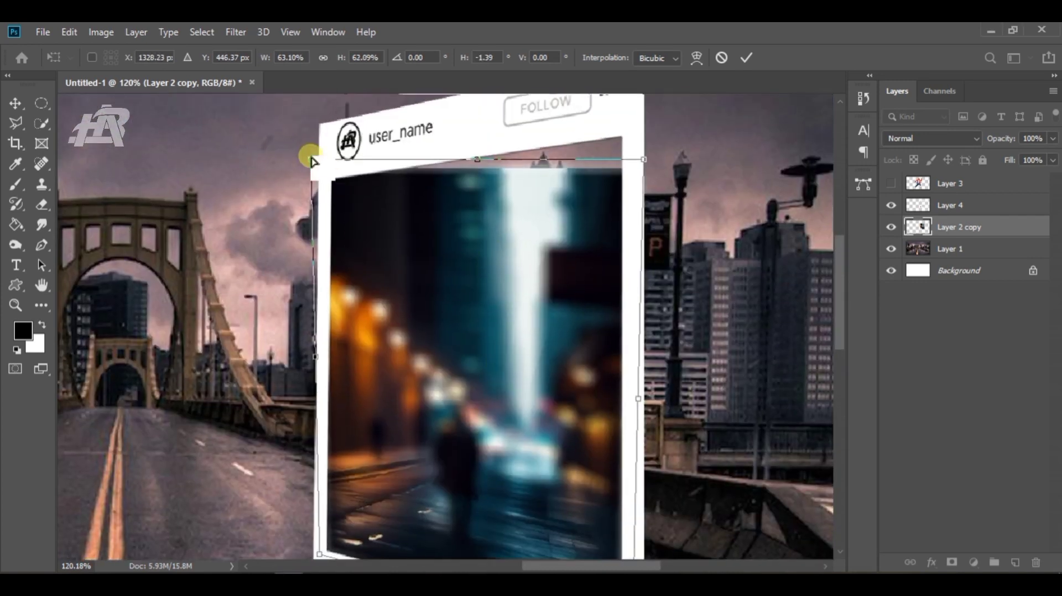
pyautogui.moveTo(308, 154); pyautogui.dragTo(320, 166)
pyautogui.moveTo(640, 161); pyautogui.dragTo(635, 123)
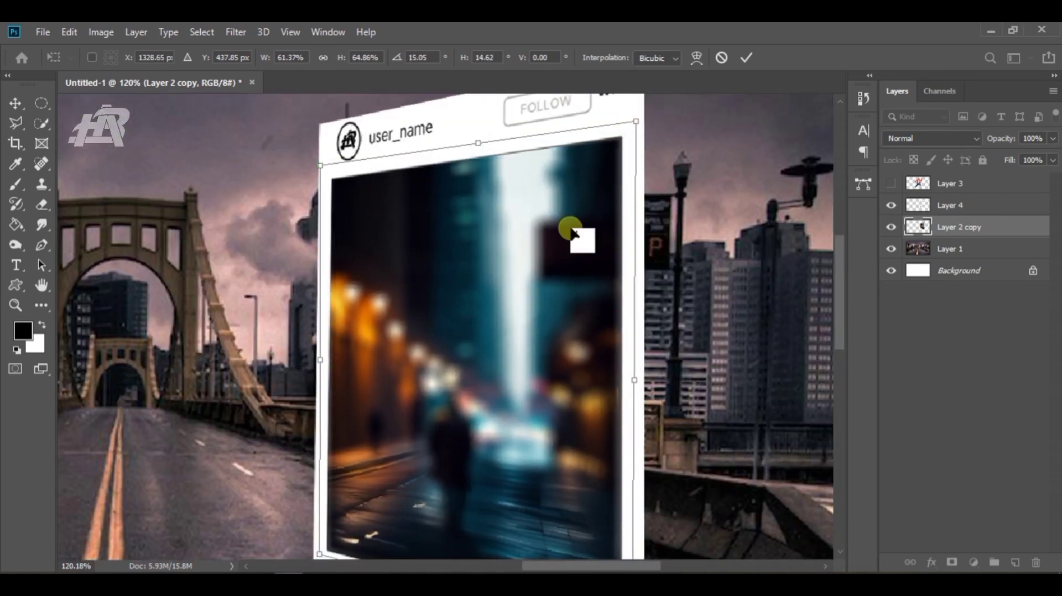
pyautogui.moveTo(321, 166); pyautogui.dragTo(326, 170)
pyautogui.scroll(-7, 497, 253)
pyautogui.click(746, 58)
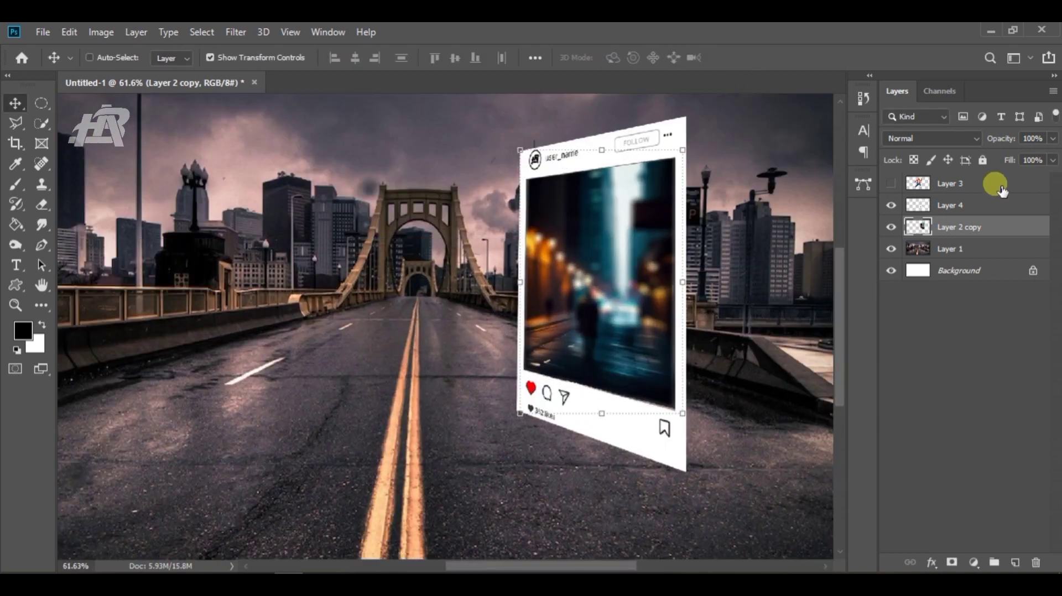
# Enlarge the street photo slightly so its edges extend behind the frame's border, then deselect it.
pyautogui.moveTo(684, 413); pyautogui.dragTo(693, 419)
pyautogui.press('Return')
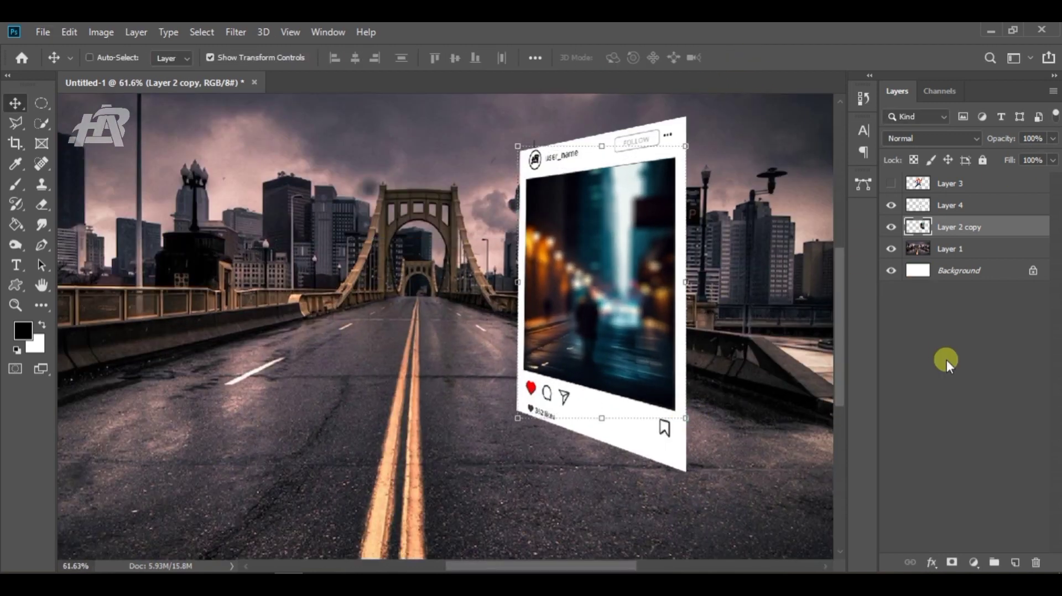
pyautogui.click(947, 360)
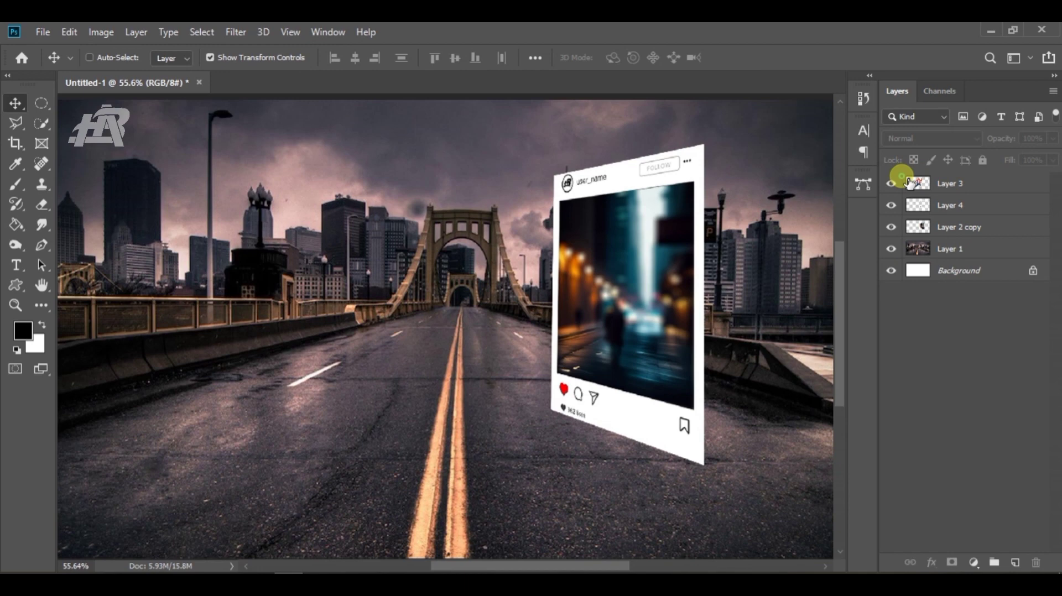
# Show the running man on Layer 3 and flip him horizontally.
pyautogui.click(891, 183)
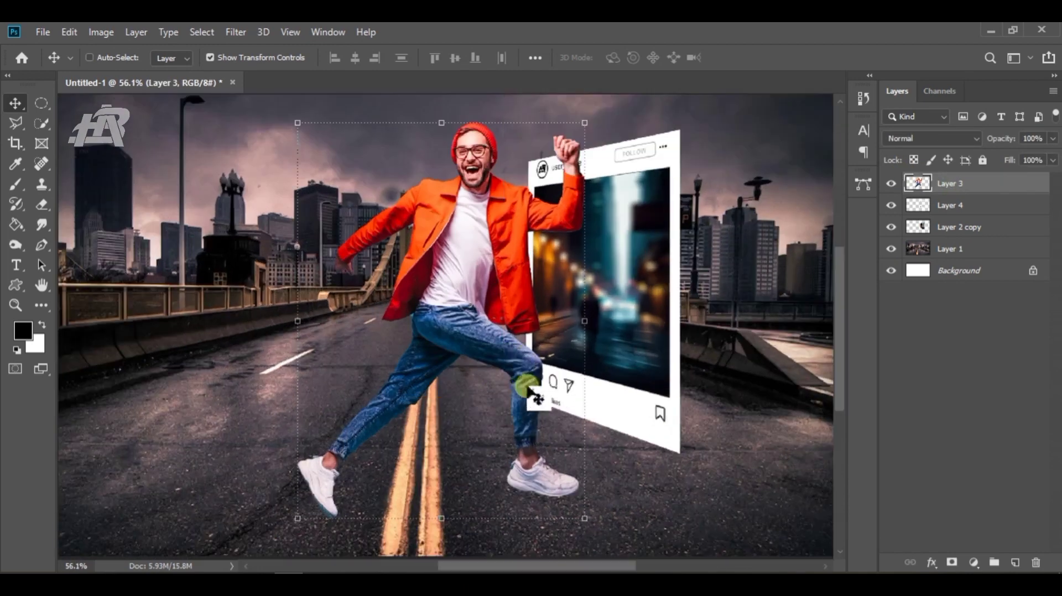
pyautogui.hotkey('ctrl', 't')
pyautogui.rightClick(437, 267)
pyautogui.click(519, 480)
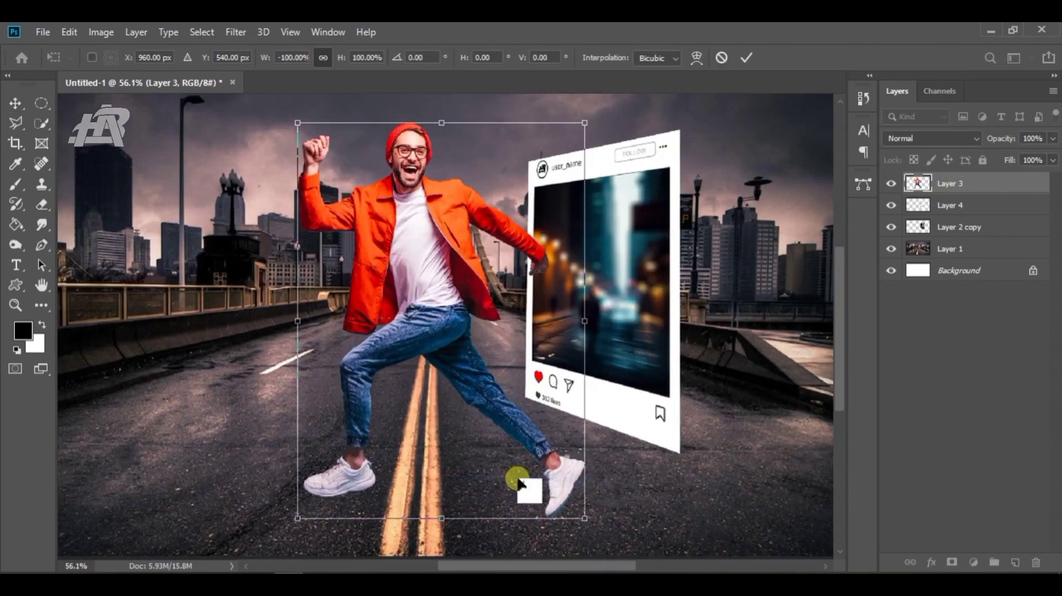
pyautogui.click(748, 57)
# Place Layer 3 below Layer 4 and scale the man to about 78% over the Instagram frame.
pyautogui.moveTo(972, 182); pyautogui.dragTo(970, 213)
pyautogui.moveTo(518, 289); pyautogui.dragTo(664, 275)
pyautogui.moveTo(442, 109); pyautogui.dragTo(484, 152)
pyautogui.moveTo(591, 247); pyautogui.dragTo(575, 289)
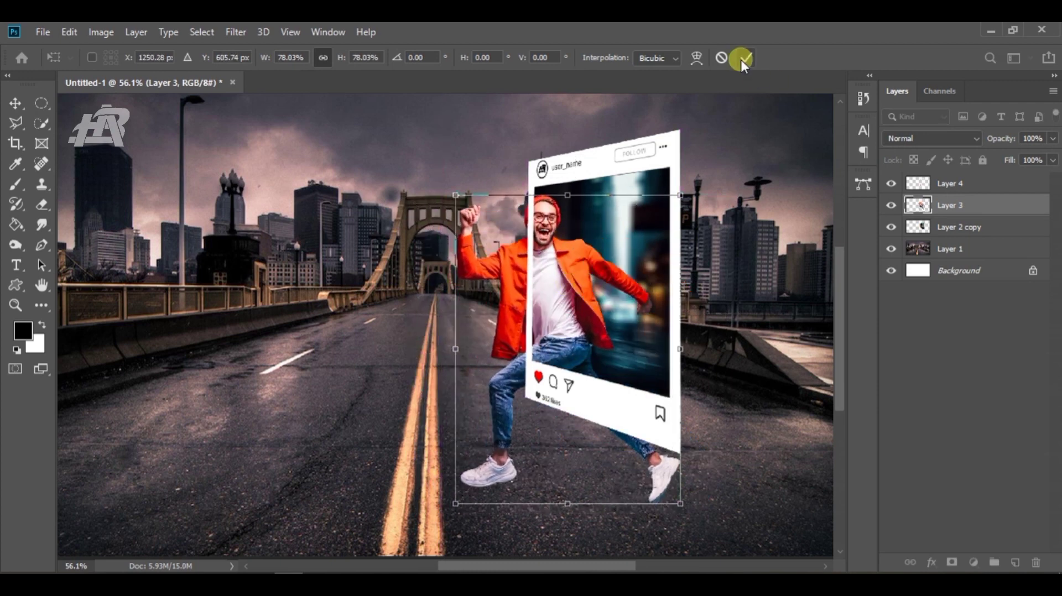
pyautogui.click(742, 59)
# Bring Layer 3 back above Layer 4, shrink the man further in front of the frame and add a layer mask.
pyautogui.moveTo(968, 205); pyautogui.dragTo(968, 178)
pyautogui.moveTo(556, 307); pyautogui.dragTo(570, 295)
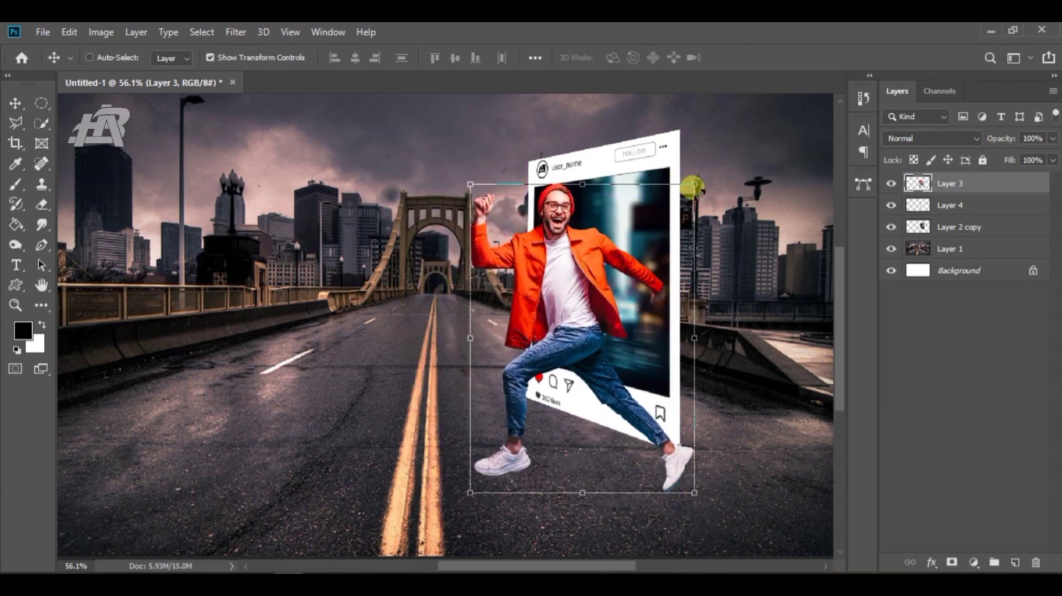
pyautogui.moveTo(694, 185); pyautogui.dragTo(676, 207)
pyautogui.moveTo(589, 292)
pyautogui.mouseDown()
pyautogui.moveTo(574, 286)
pyautogui.moveTo(593, 293)
pyautogui.mouseUp()
pyautogui.click(1000, 186)
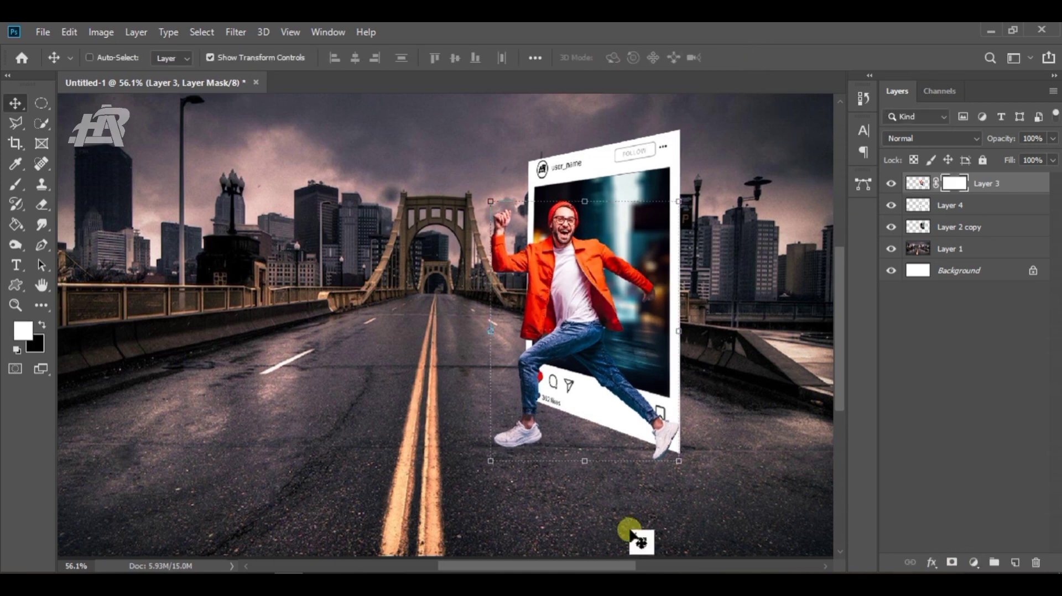
# Brush out the man's rear shoe and lower leg on Layer 3's mask where they overlap the frame's border.
pyautogui.press('b')
pyautogui.scroll(5, 686, 421)
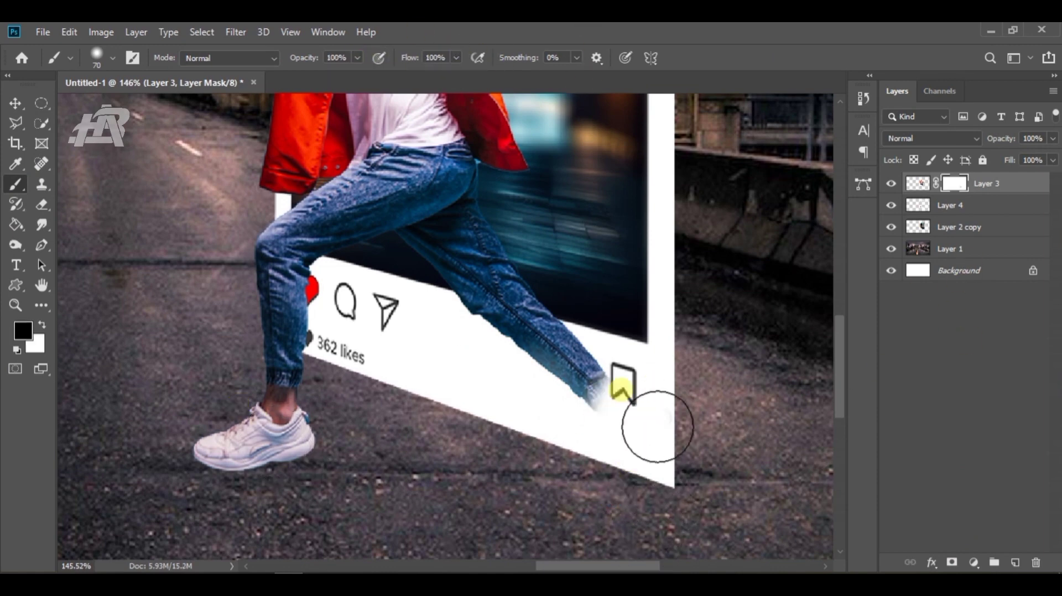
pyautogui.moveTo(658, 425); pyautogui.dragTo(517, 373)
pyautogui.scroll(-4, 517, 387)
pyautogui.scroll(7, 554, 404)
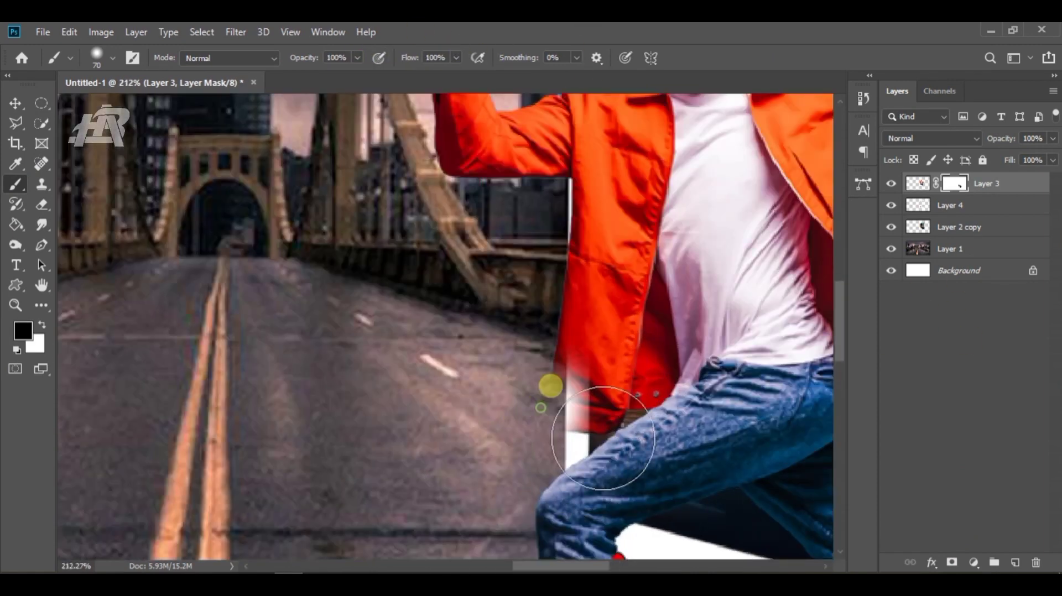
# Try to brush out the jacket's lower edge along the frame's left border, then undo the stroke.
pyautogui.moveTo(603, 439)
pyautogui.mouseDown()
pyautogui.moveTo(592, 282)
pyautogui.moveTo(623, 315)
pyautogui.mouseUp()
pyautogui.scroll(-3, 575, 354)
pyautogui.hotkey('ctrl', 'z')
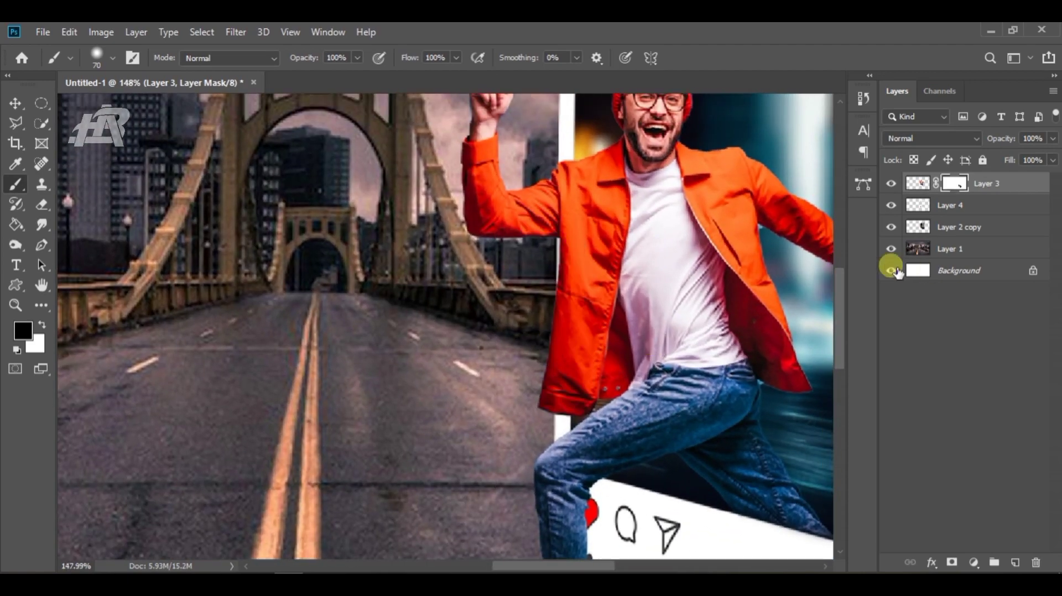
# Shift the man slightly to the right within the Instagram frame and check his fit around the border.
pyautogui.press('v')
pyautogui.moveTo(723, 284); pyautogui.dragTo(739, 285)
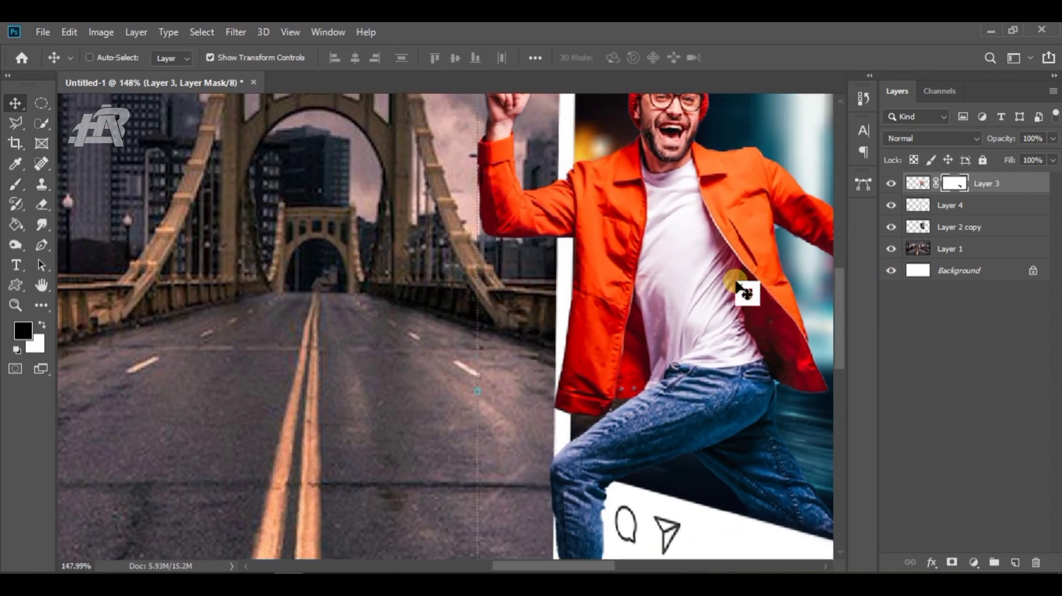
pyautogui.click(994, 395)
pyautogui.scroll(-4, 557, 415)
pyautogui.scroll(6, 550, 343)
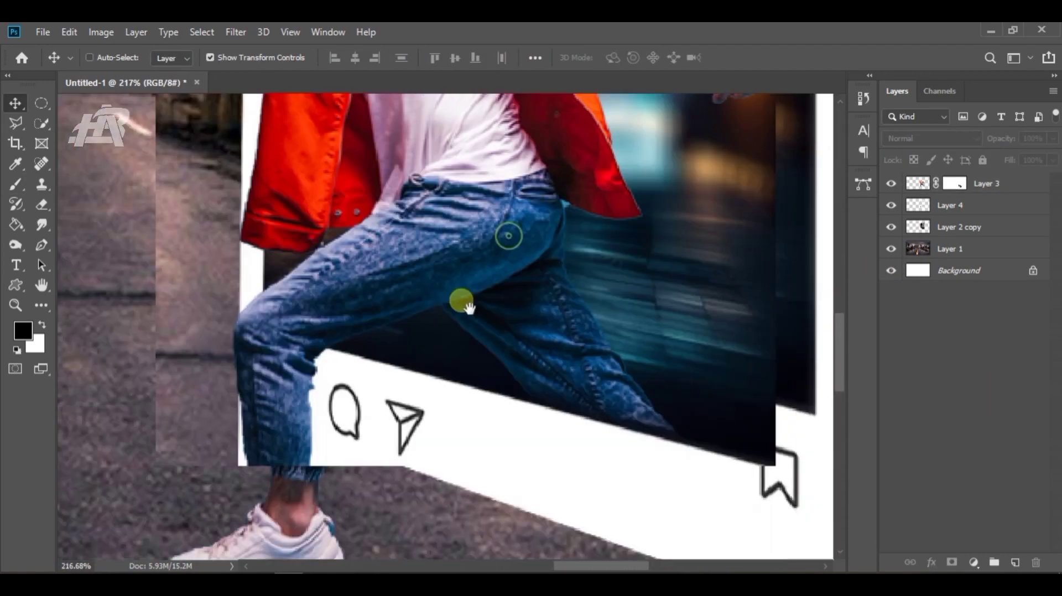
pyautogui.scroll(-2, 548, 345)
pyautogui.scroll(-3, 553, 349)
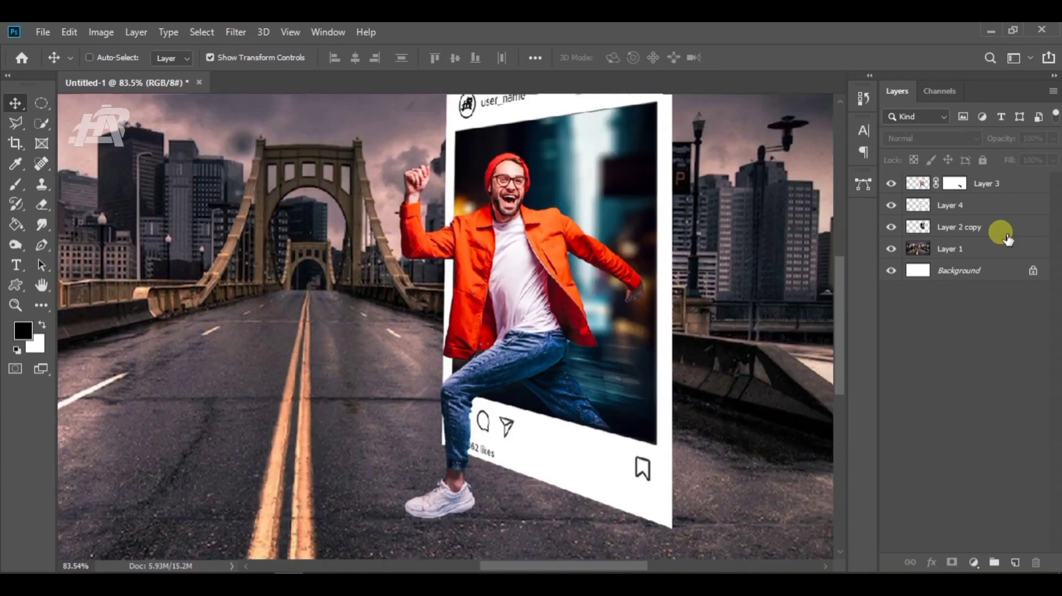
# Reset Layer 3's mask to white and hide the rear leg outside the frame's opening using a polygonal lasso selection.
pyautogui.click(954, 183)
pyautogui.hotkey('ctrl', 'BackSpace')
pyautogui.press('l')
pyautogui.scroll(5, 636, 490)
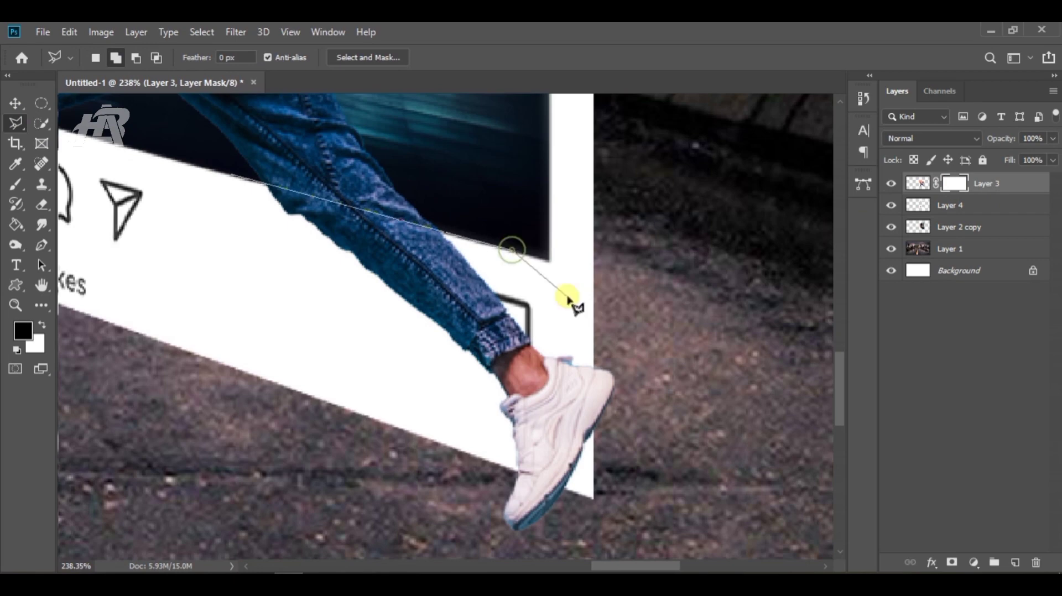
pyautogui.hotkey('alt', 'BackSpace')
pyautogui.hotkey('ctrl', 'd')
# Mask out the jacket's edge where it overlaps the frame's left border using a polygonal lasso selection.
pyautogui.moveTo(332, 200)
pyautogui.mouseDown()
pyautogui.moveTo(529, 270)
pyautogui.moveTo(524, 346)
pyautogui.mouseUp()
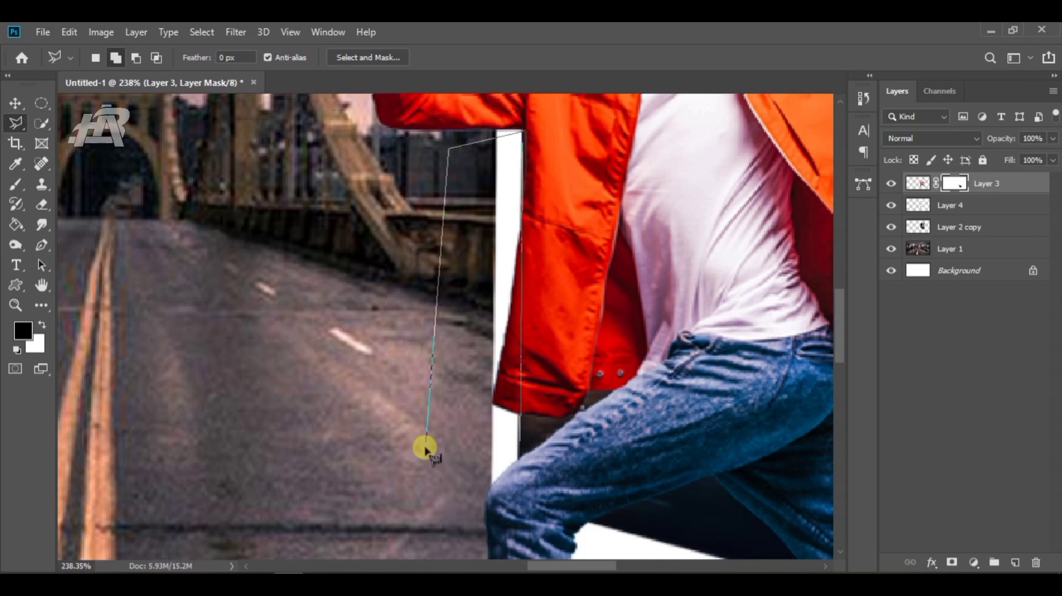
pyautogui.scroll(-10, 720, 373)
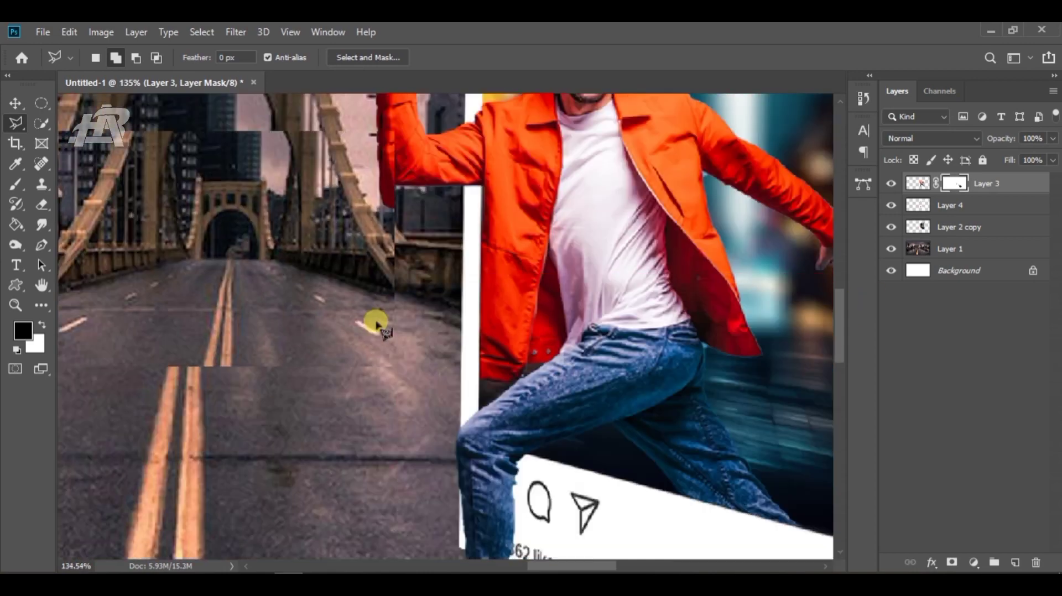
# Hide the man's layer and group Layer 4 with Layer 2 copy as the Instagram frame group.
pyautogui.scroll(9, 538, 376)
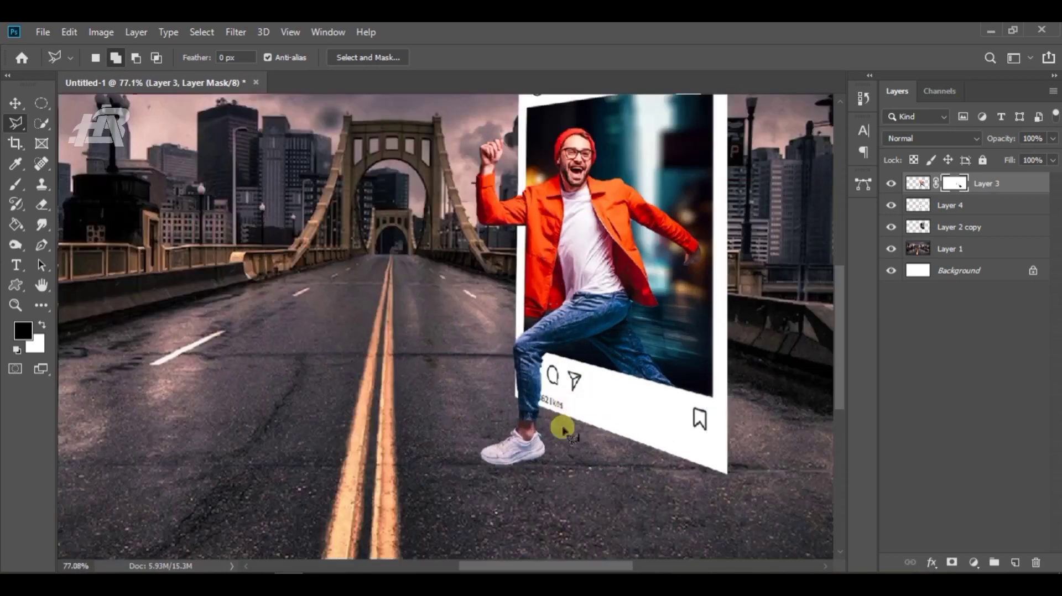
pyautogui.scroll(-9, 503, 393)
pyautogui.click(891, 183)
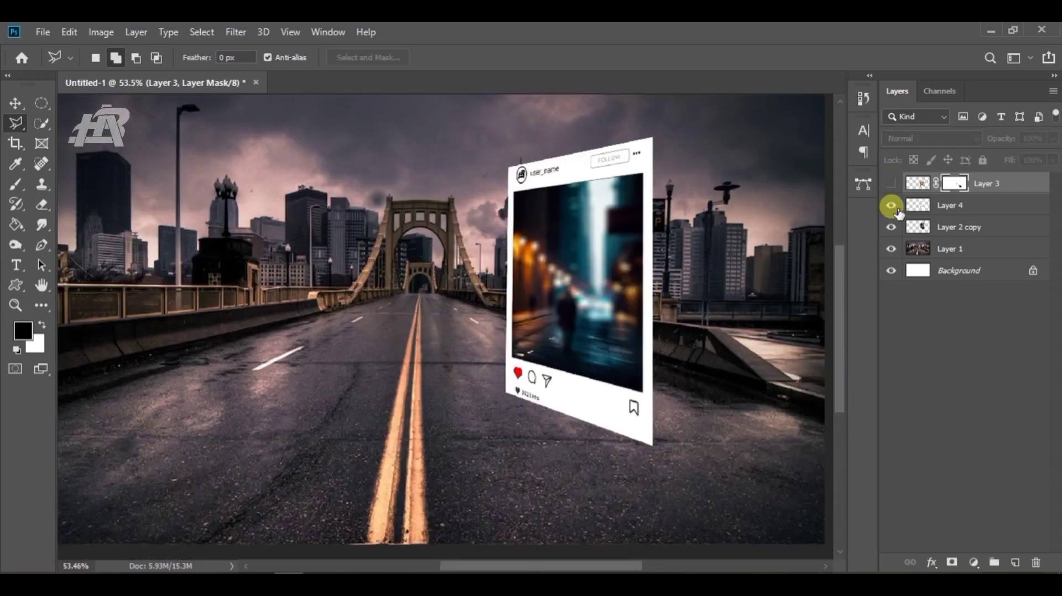
pyautogui.click(975, 208)
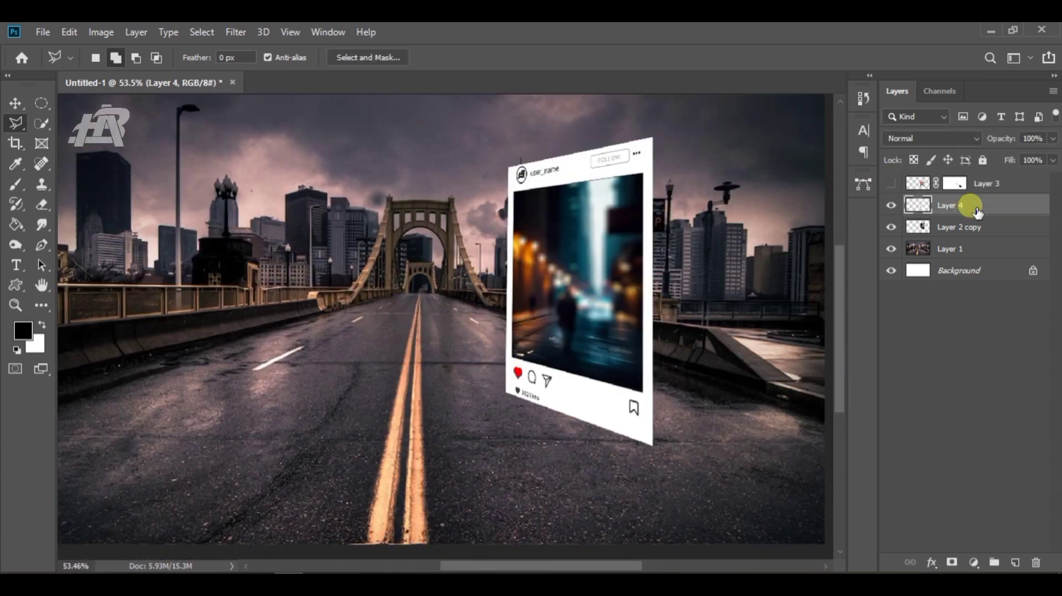
pyautogui.keyDown('shift'); pyautogui.click(1009, 237); pyautogui.keyUp('shift')
pyautogui.hotkey('ctrl', 'g')
# Add a Multiply drop shadow to the frame group at 77% opacity, about 95° angle and 4% spread, with greater distance and size.
pyautogui.doubleClick(1002, 204)
pyautogui.click(495, 404)
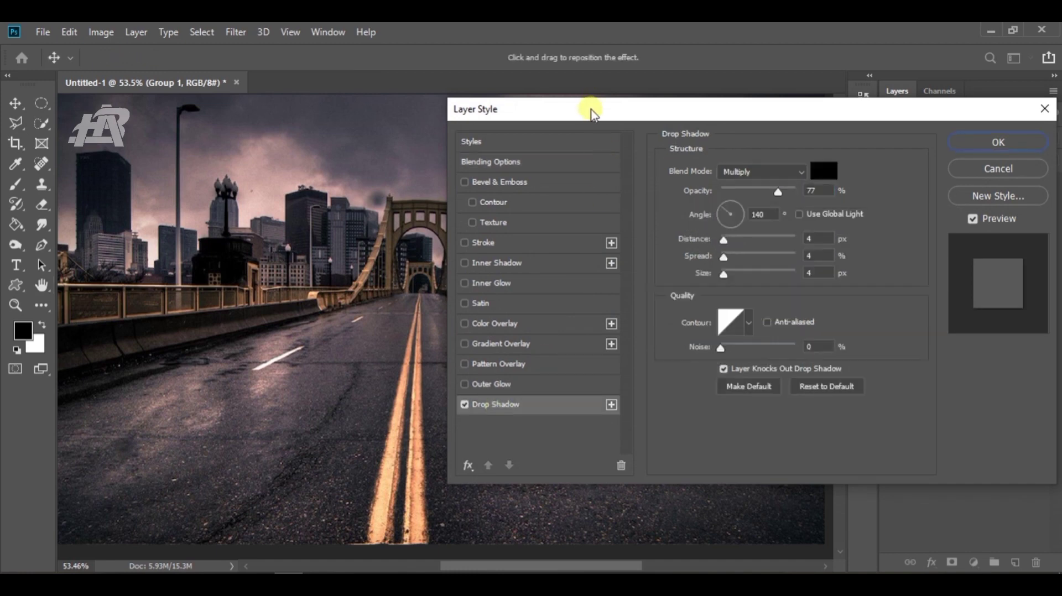
pyautogui.moveTo(591, 109); pyautogui.dragTo(630, 73)
pyautogui.moveTo(763, 206); pyautogui.dragTo(776, 206)
pyautogui.moveTo(808, 76); pyautogui.dragTo(135, 104)
pyautogui.moveTo(88, 265)
pyautogui.mouseDown()
pyautogui.moveTo(114, 261)
pyautogui.moveTo(98, 261)
pyautogui.mouseUp()
pyautogui.moveTo(94, 198)
pyautogui.mouseDown()
pyautogui.moveTo(81, 202)
pyautogui.moveTo(90, 198)
pyautogui.mouseUp()
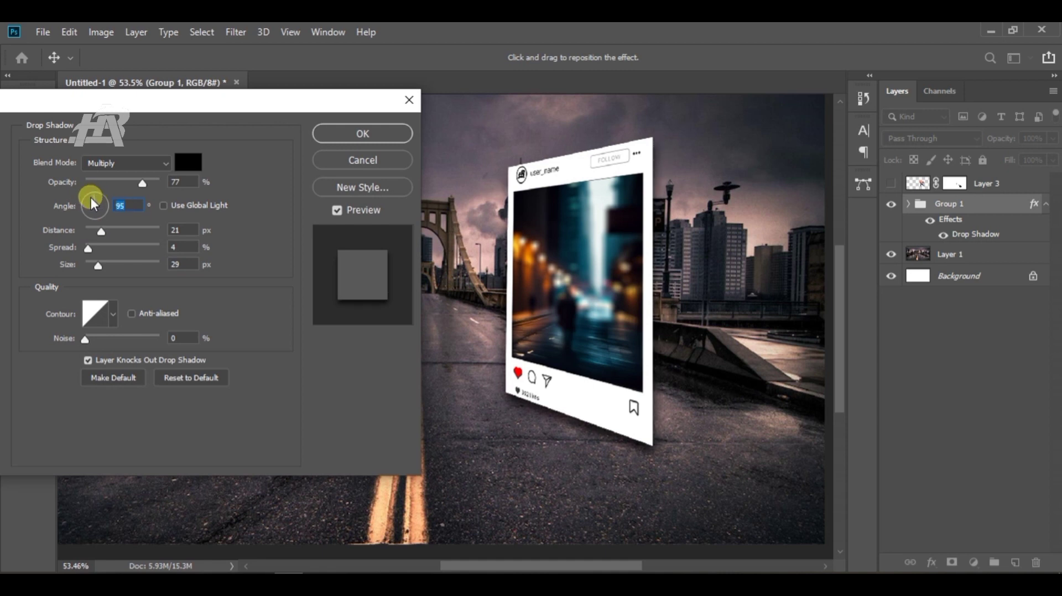
pyautogui.moveTo(98, 265); pyautogui.dragTo(118, 268)
pyautogui.moveTo(135, 230); pyautogui.dragTo(124, 230)
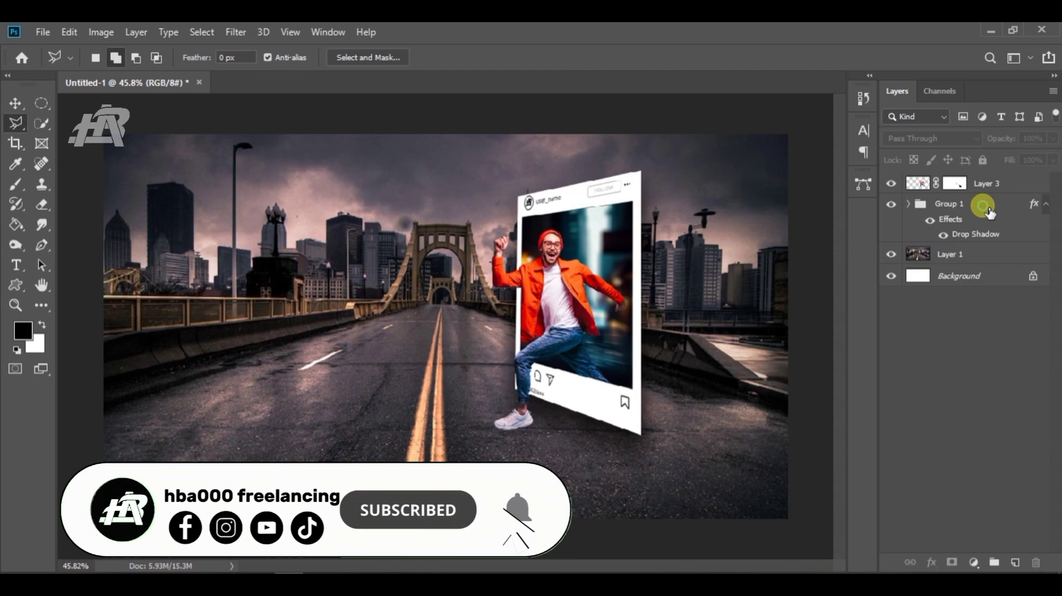
# Paint a soft black shadow around the shoe with the Brush on a new layer above the frame group.
pyautogui.hotkey('ctrl', 'shift', 'alt', 'n')
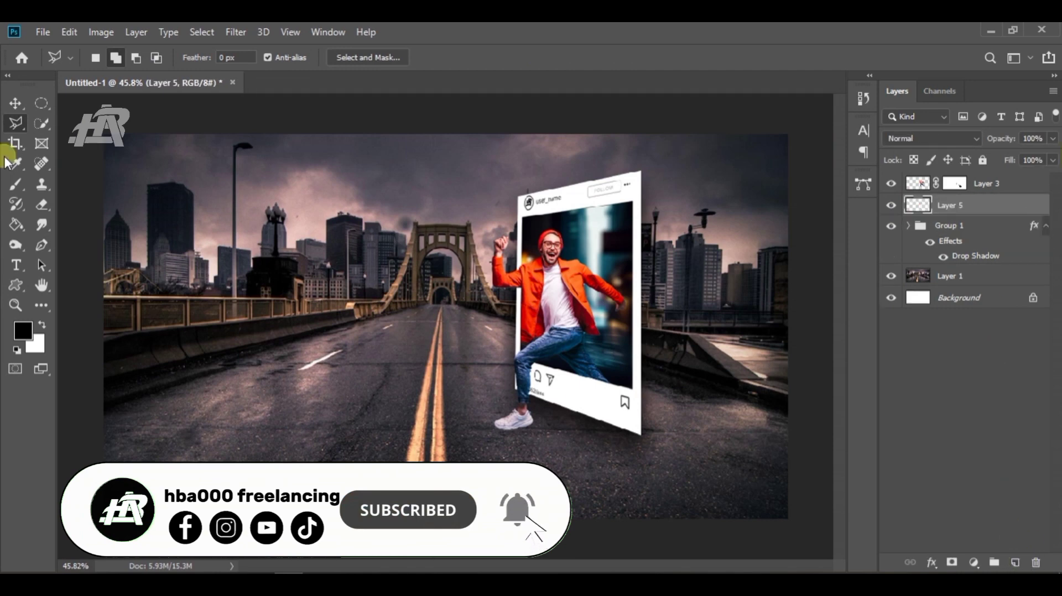
pyautogui.press('b')
pyautogui.scroll(2, 529, 437)
pyautogui.scroll(4, 527, 438)
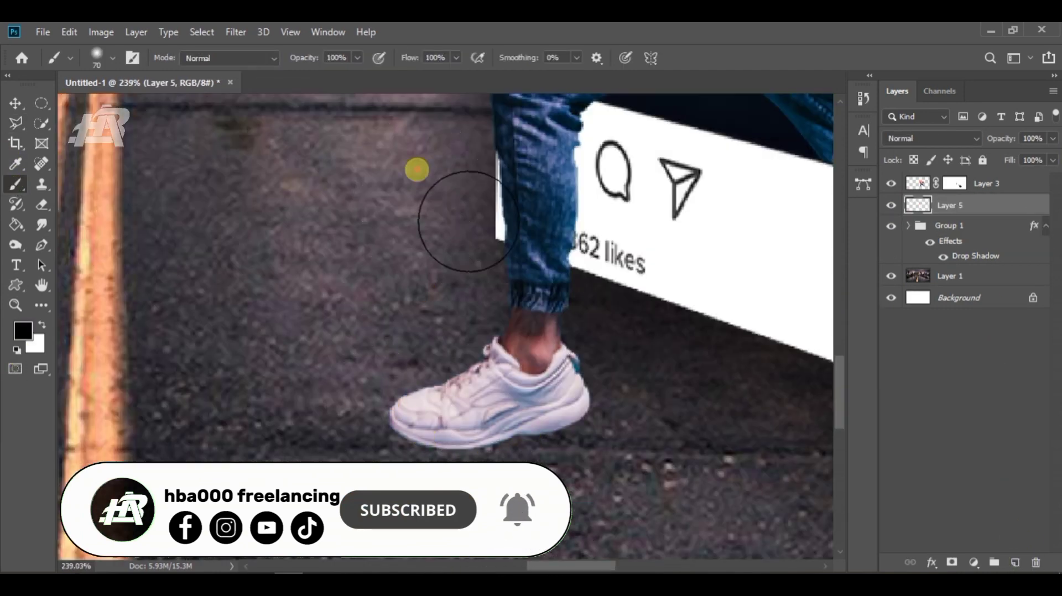
pyautogui.rightClick(417, 170)
pyautogui.moveTo(424, 449)
pyautogui.mouseDown()
pyautogui.moveTo(585, 413)
pyautogui.moveTo(424, 416)
pyautogui.moveTo(572, 440)
pyautogui.mouseUp()
pyautogui.scroll(-3, 571, 440)
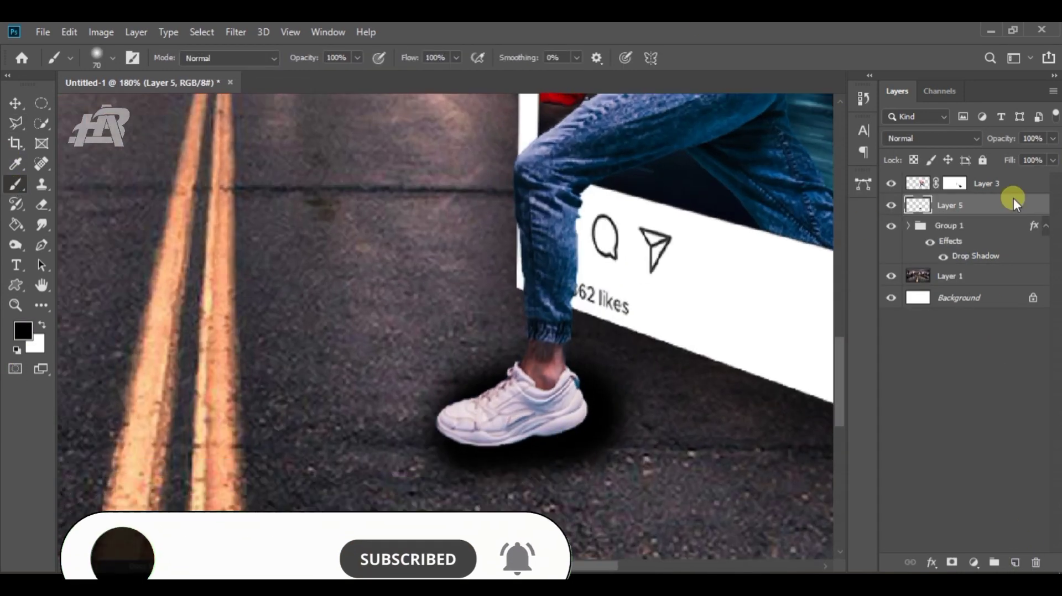
# Try a lower opacity for the painted shoe shadow, revert it and delete the shadow layer.
pyautogui.click(1053, 139)
pyautogui.moveTo(1052, 154); pyautogui.dragTo(1016, 157)
pyautogui.click(1000, 355)
pyautogui.hotkey('ctrl', 'z')
pyautogui.click(977, 206)
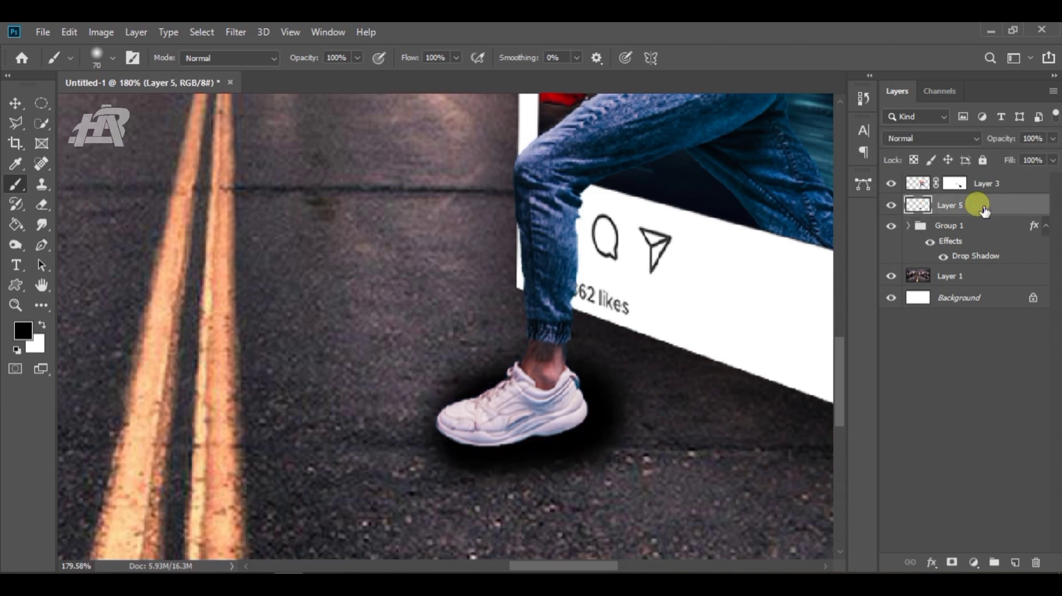
pyautogui.press('Delete')
# Paint a large soft black spot on the road beside the leg on a new layer above the frame group.
pyautogui.click(1015, 563)
pyautogui.moveTo(402, 325); pyautogui.dragTo(539, 315)
pyautogui.click(343, 313)
pyautogui.press('v')
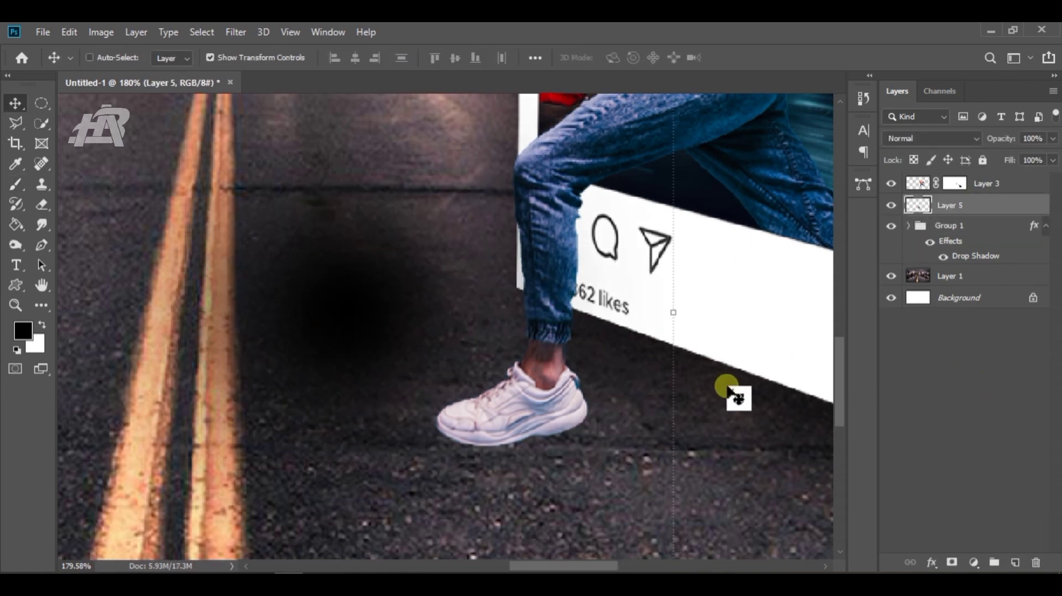
# Flatten the black spot, rotate it to about -7° and place it beneath the shoe as a contact shadow.
pyautogui.scroll(-8, 728, 386)
pyautogui.moveTo(561, 474)
pyautogui.mouseDown()
pyautogui.moveTo(498, 340)
pyautogui.moveTo(456, 363)
pyautogui.mouseUp()
pyautogui.moveTo(412, 365)
pyautogui.mouseDown()
pyautogui.moveTo(415, 306)
pyautogui.moveTo(528, 416)
pyautogui.mouseUp()
pyautogui.scroll(10, 528, 422)
pyautogui.moveTo(717, 301); pyautogui.dragTo(702, 237)
pyautogui.moveTo(570, 353); pyautogui.dragTo(575, 358)
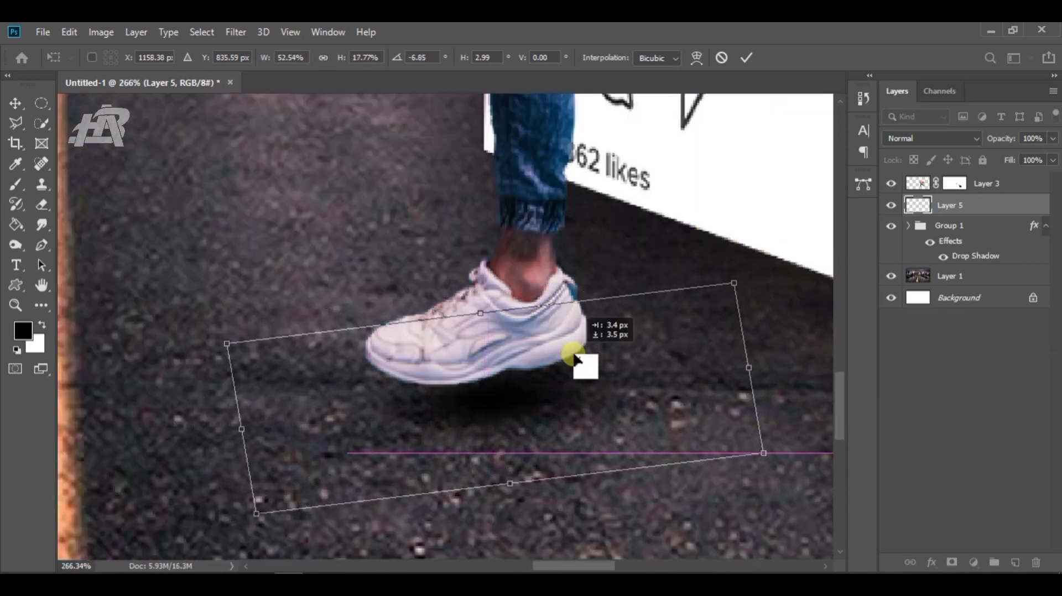
pyautogui.click(742, 58)
# Set the shoe shadow layer's opacity to 80% and inspect the composite around the frame.
pyautogui.moveTo(1033, 159); pyautogui.dragTo(1037, 158)
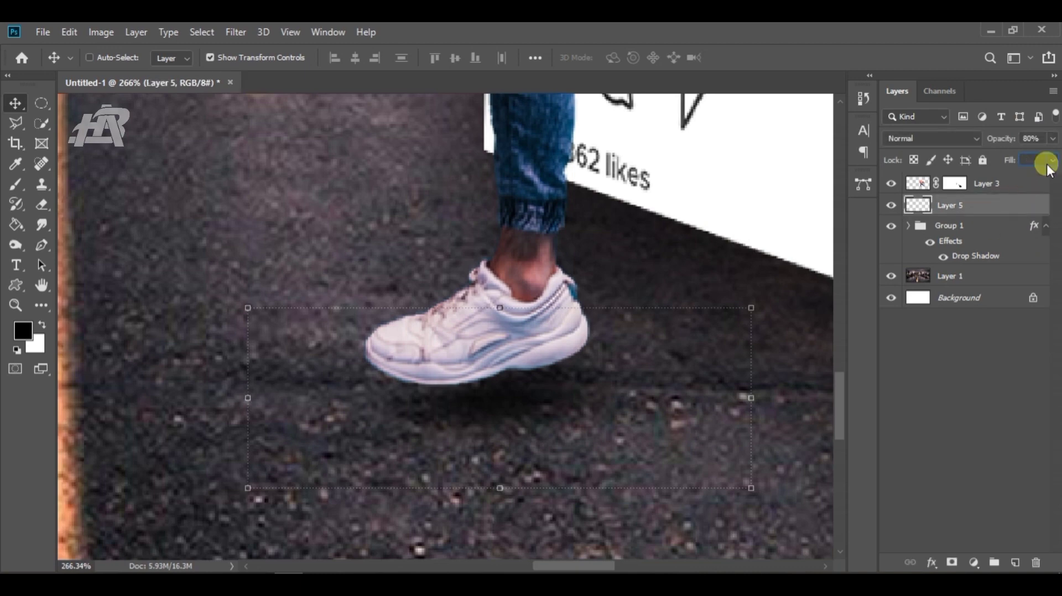
pyautogui.click(972, 406)
pyautogui.scroll(-10, 526, 437)
pyautogui.scroll(9, 486, 223)
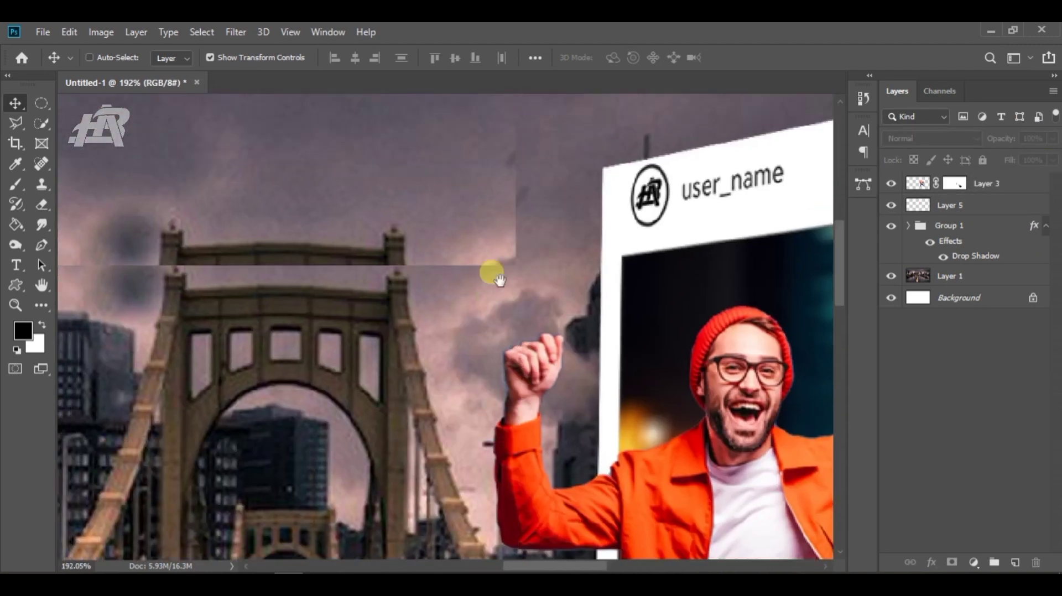
pyautogui.scroll(-9, 496, 275)
pyautogui.scroll(2, 622, 498)
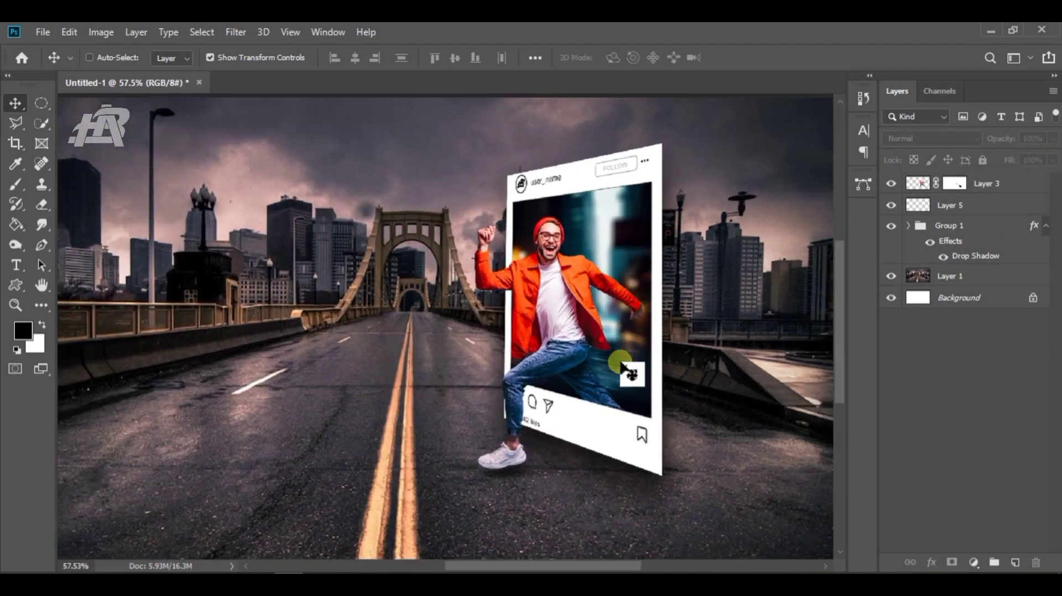
# Open the frame's picture layer in the Camera Raw Filter and cool its temperature to -28.
pyautogui.click(908, 226)
pyautogui.click(897, 302)
pyautogui.hotkey('ctrl', 'shift', 'a')
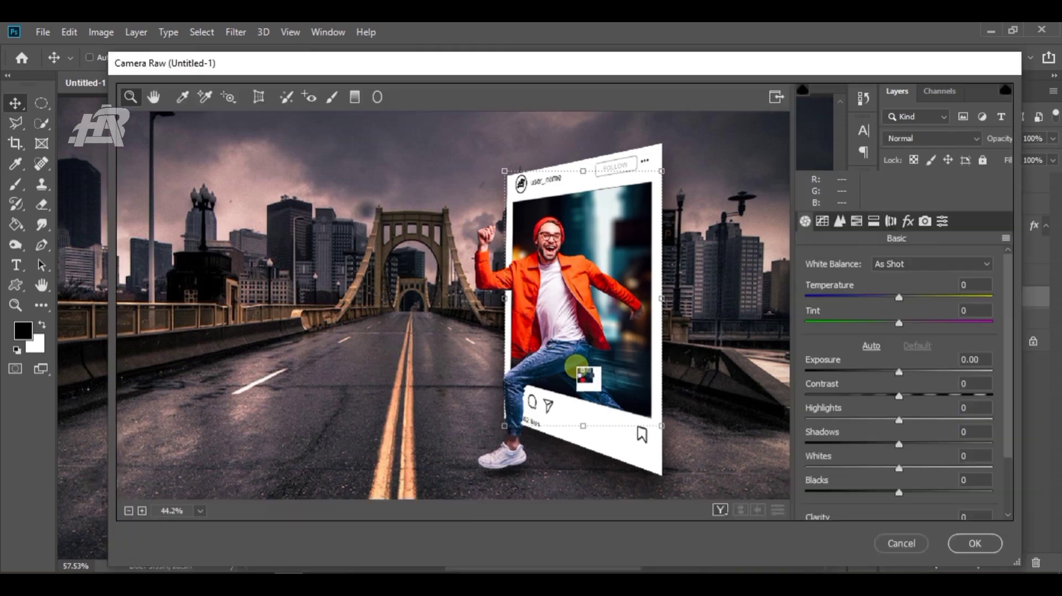
pyautogui.moveTo(517, 178); pyautogui.dragTo(547, 207)
pyautogui.moveTo(699, 355); pyautogui.dragTo(717, 410)
pyautogui.keyDown('alt'); pyautogui.click(578, 354); pyautogui.keyUp('alt')
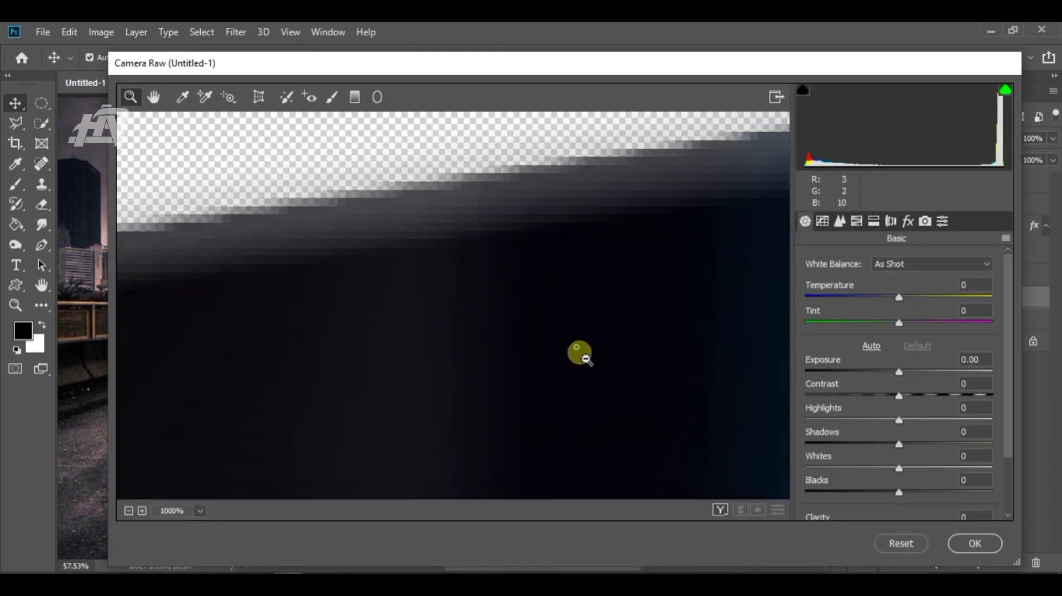
pyautogui.keyDown('alt'); pyautogui.click(578, 353); pyautogui.keyUp('alt')
pyautogui.keyDown('alt'); pyautogui.click(581, 355); pyautogui.keyUp('alt')
pyautogui.keyDown('alt'); pyautogui.click(581, 354); pyautogui.keyUp('alt')
pyautogui.scroll(-3, 443, 362)
pyautogui.moveTo(899, 297)
pyautogui.mouseDown()
pyautogui.moveTo(913, 290)
pyautogui.moveTo(880, 301)
pyautogui.mouseUp()
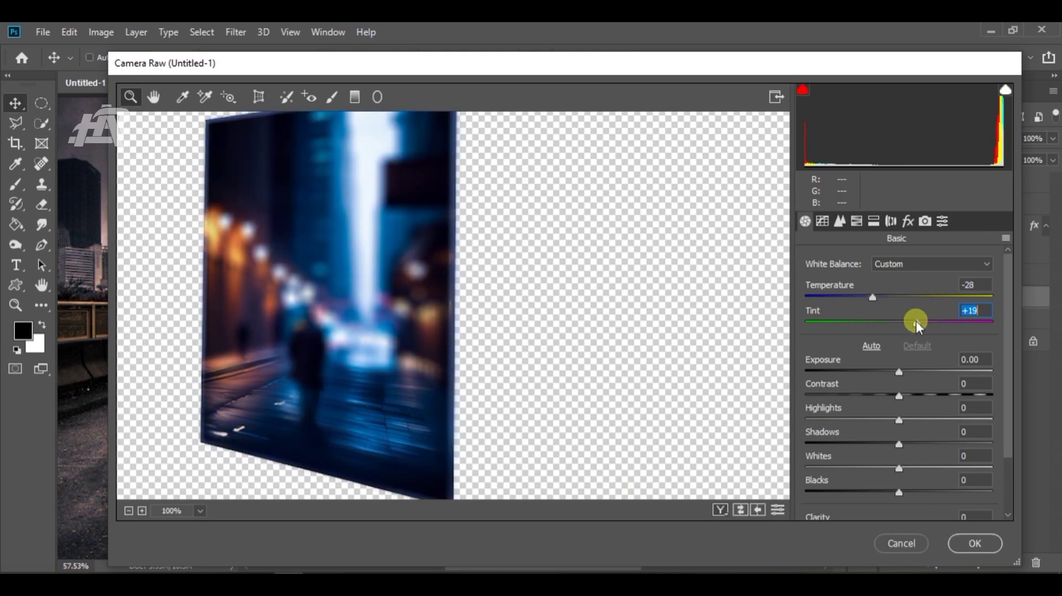
# Apply contrast +19, highlights +12, shadows +56, whites -2, blacks -1 and clarity about +56, plus vibrance and saturation adjustments, to the picture.
pyautogui.moveTo(908, 381); pyautogui.dragTo(947, 451)
pyautogui.scroll(-2, 896, 492)
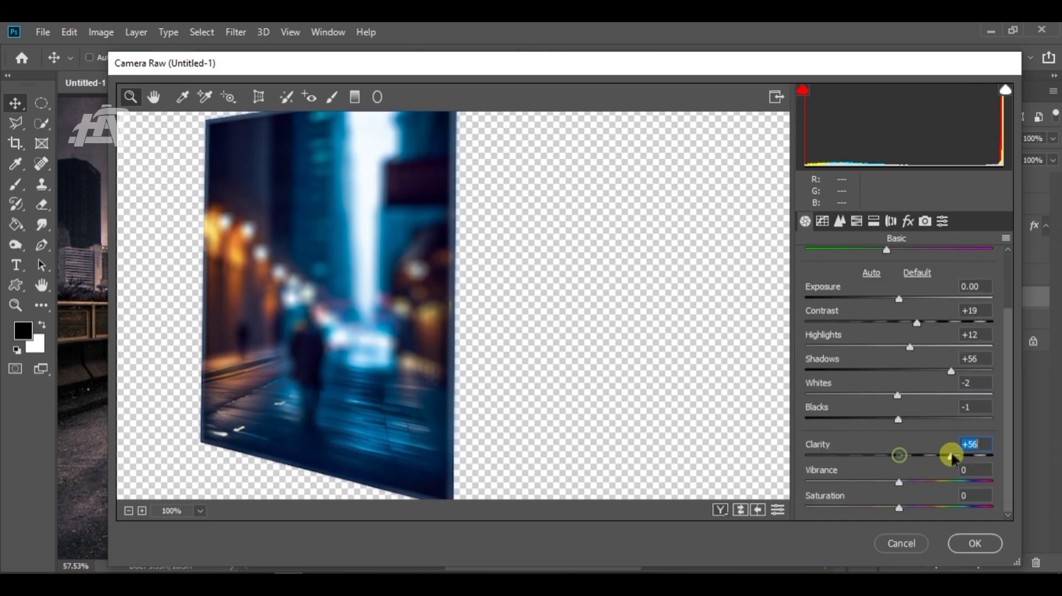
pyautogui.moveTo(899, 481); pyautogui.dragTo(908, 504)
pyautogui.click(955, 545)
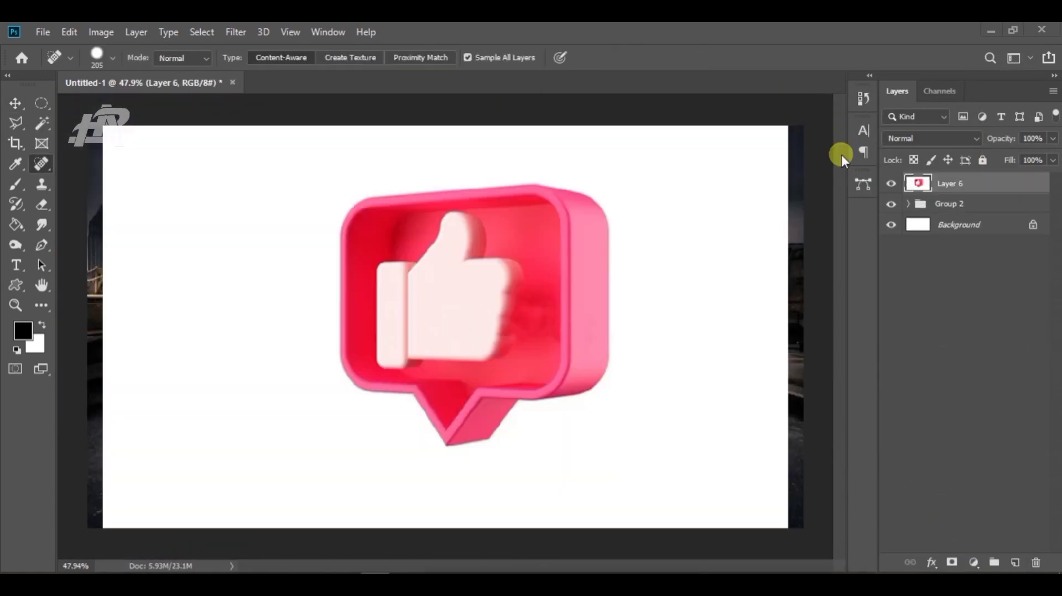
# Remove the white background around the thumbs-up graphic on Layer 6 with the Magic Wand.
pyautogui.click(892, 183)
pyautogui.click(891, 184)
pyautogui.click(42, 123)
pyautogui.click(170, 202)
pyautogui.press('Delete')
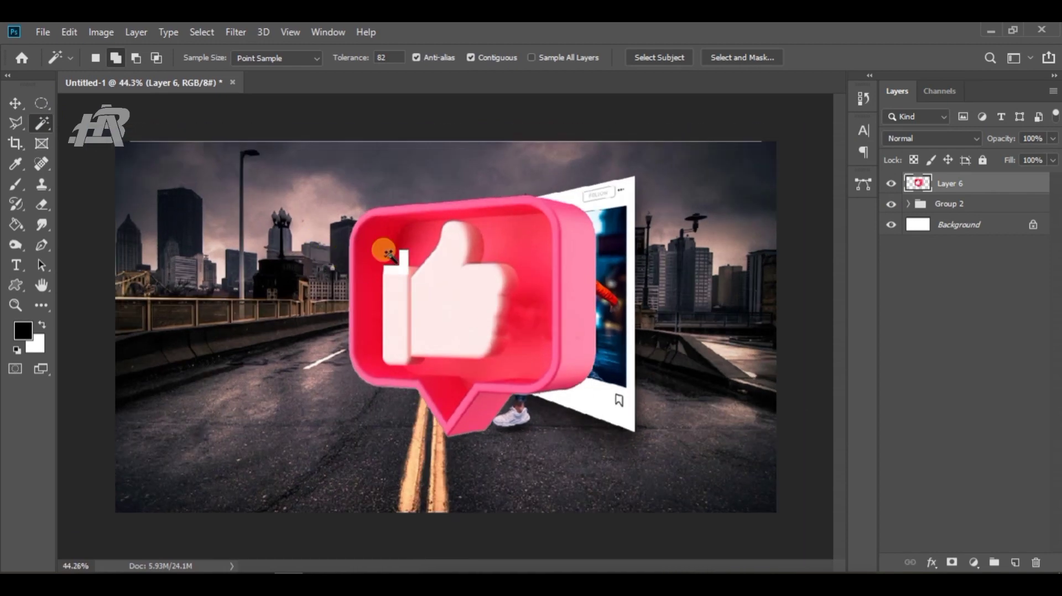
# Scale the thumbs-up graphic down and delete the leftover white strips above and below it.
pyautogui.press('v')
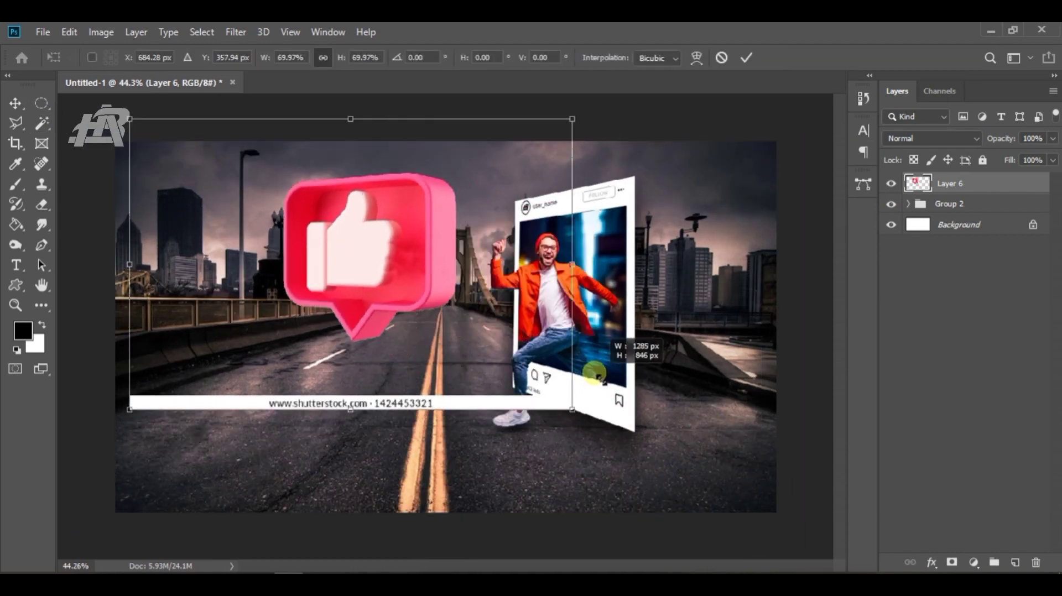
pyautogui.click(42, 103)
pyautogui.moveTo(186, 363); pyautogui.dragTo(214, 386)
pyautogui.moveTo(224, 455); pyautogui.dragTo(695, 517)
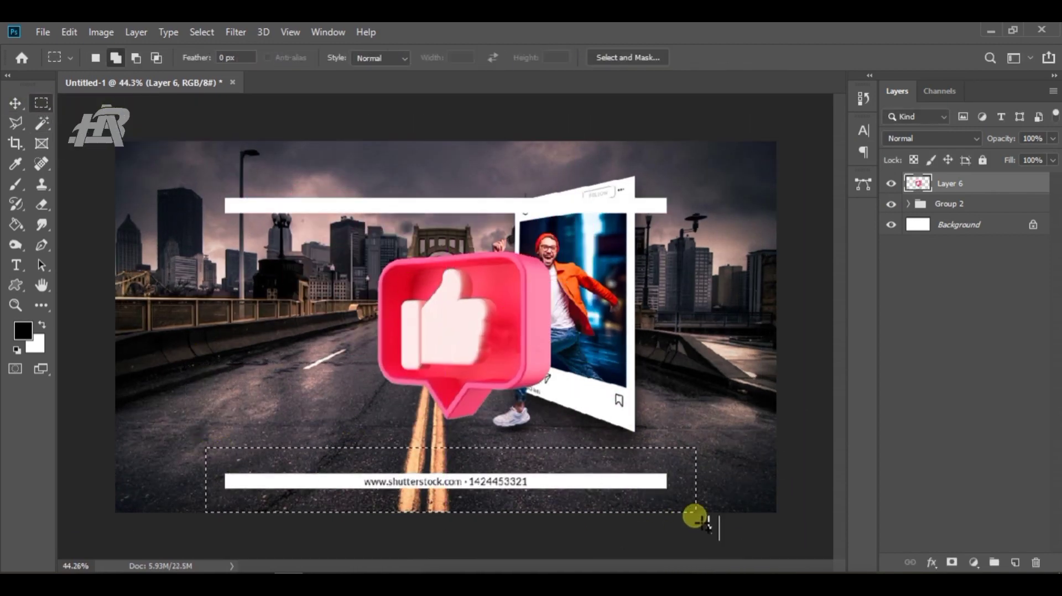
pyautogui.press('Delete')
pyautogui.moveTo(189, 161); pyautogui.dragTo(695, 218)
pyautogui.press('Delete')
pyautogui.hotkey('ctrl', 'd')
pyautogui.click(963, 324)
pyautogui.click(940, 183)
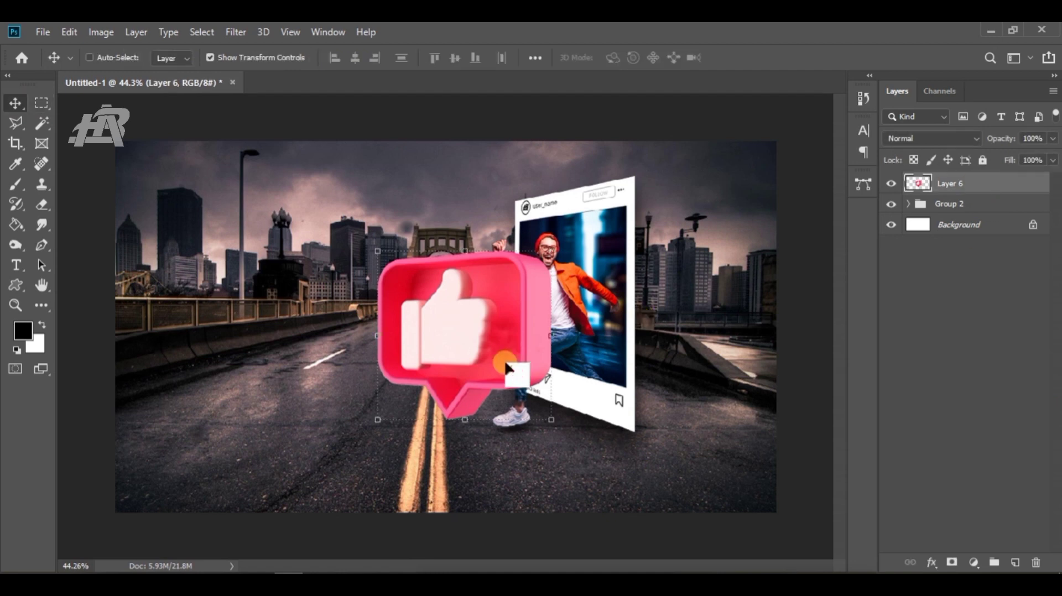
# Shrink the thumbs-up graphic to about 50% and place it on the road left of the yellow lines.
pyautogui.hotkey('ctrl', 't')
pyautogui.rightClick(506, 369)
pyautogui.click(509, 330)
pyautogui.moveTo(498, 347); pyautogui.dragTo(369, 390)
pyautogui.rightClick(370, 390)
pyautogui.click(371, 351)
pyautogui.moveTo(423, 464); pyautogui.dragTo(357, 376)
pyautogui.moveTo(327, 328); pyautogui.dragTo(352, 356)
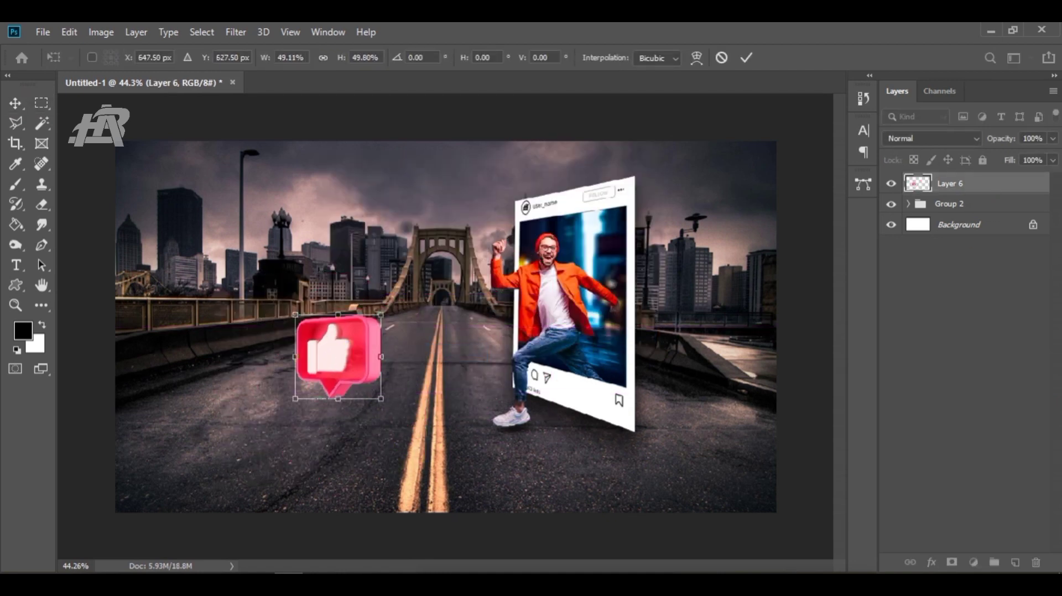
pyautogui.click(973, 347)
# Scale the thumbs-up graphic to 86.86% and move it beside the yellow lines, just below the bridge arch.
pyautogui.scroll(-1, 444, 369)
pyautogui.scroll(3, 445, 369)
pyautogui.moveTo(370, 407); pyautogui.dragTo(398, 436)
pyautogui.moveTo(349, 371); pyautogui.dragTo(412, 334)
pyautogui.moveTo(458, 400); pyautogui.dragTo(425, 365)
pyautogui.moveTo(395, 333); pyautogui.dragTo(399, 332)
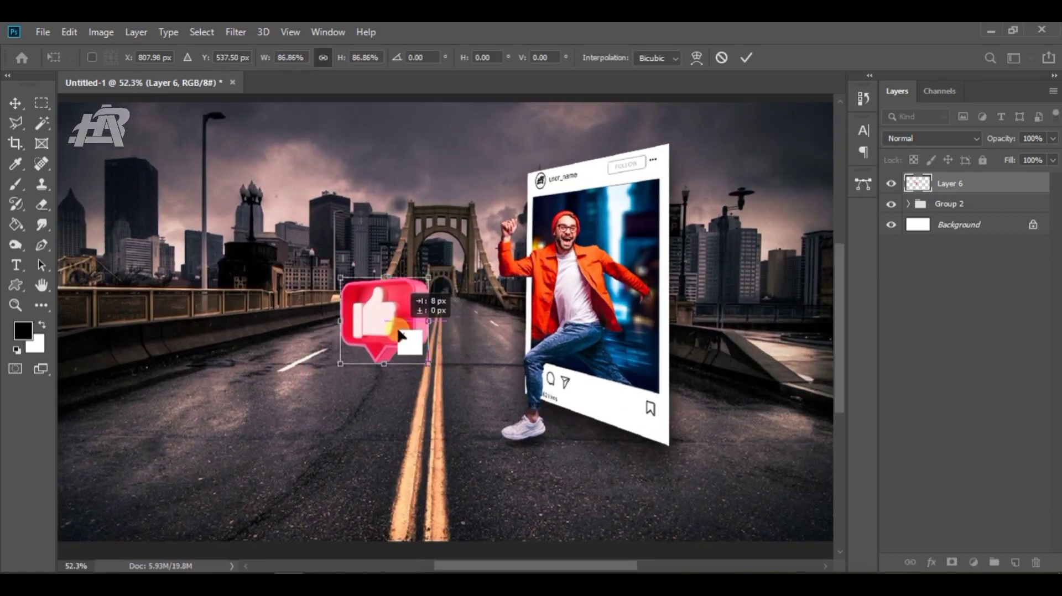
pyautogui.click(952, 284)
# Duplicate Layer 6, set the copy's blend mode to Color Dodge and convert it to a smart object.
pyautogui.click(941, 138)
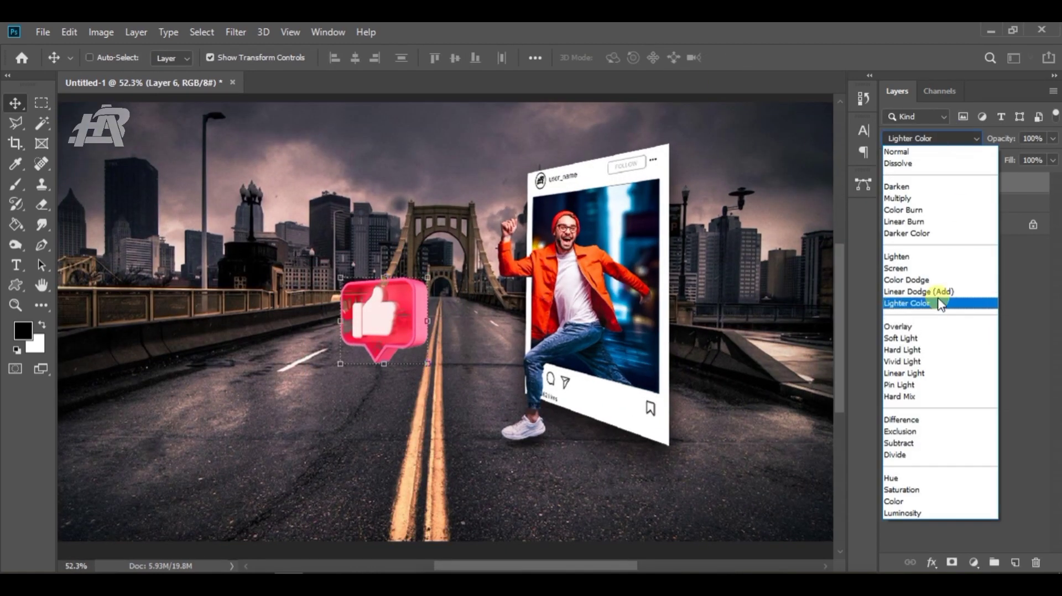
pyautogui.press('Escape')
pyautogui.hotkey('ctrl', 'j')
pyautogui.click(957, 138)
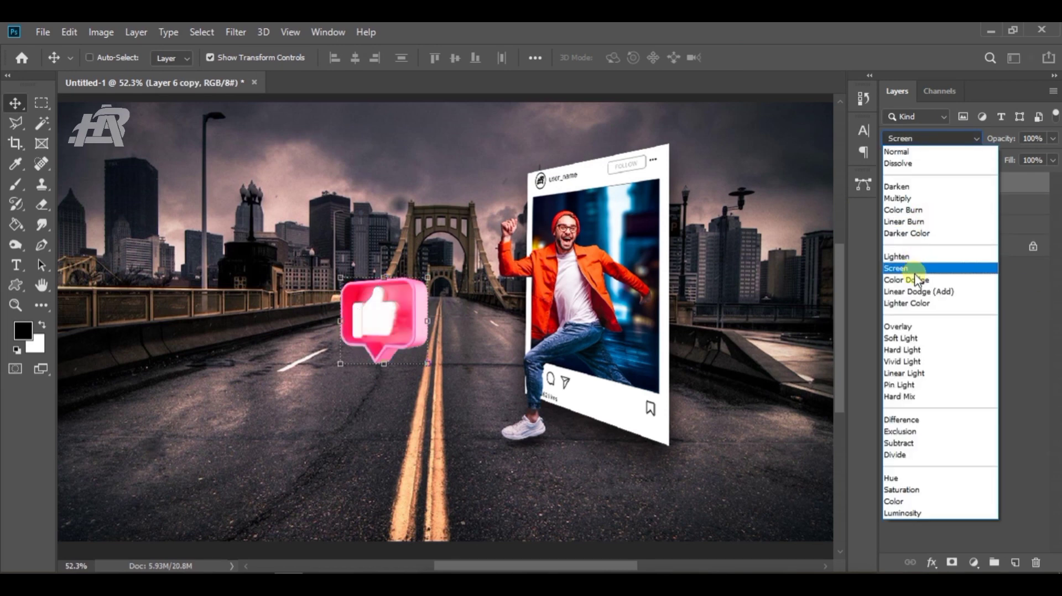
pyautogui.click(919, 280)
pyautogui.rightClick(1001, 186)
pyautogui.click(865, 237)
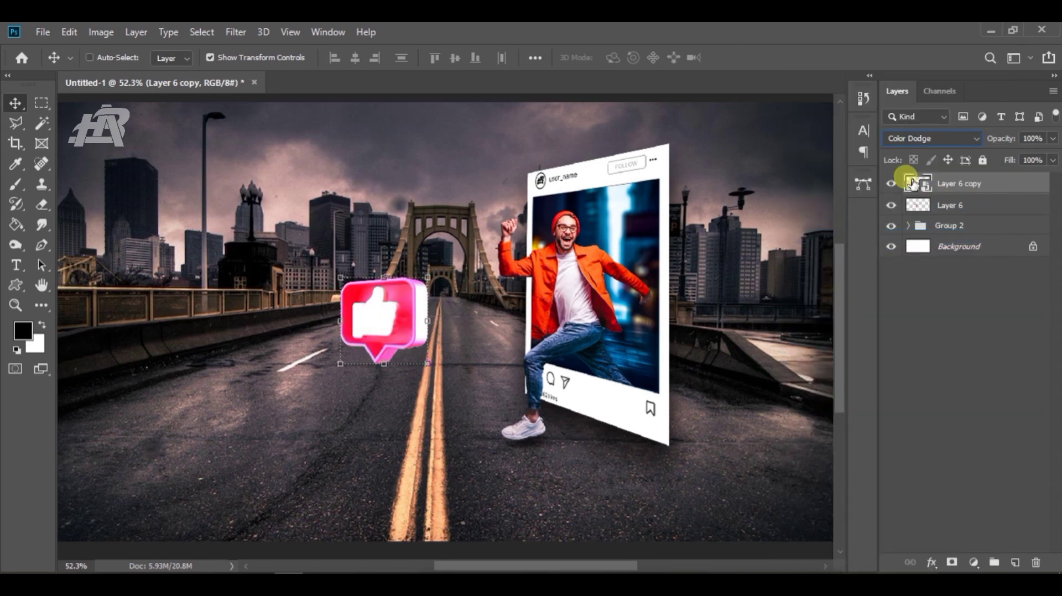
# Duplicate the Color Dodge copy and apply a 2-pixel Gaussian Blur to the duplicate.
pyautogui.hotkey('ctrl', 'j')
pyautogui.click(236, 32)
pyautogui.moveTo(272, 209)
pyautogui.click(486, 265)
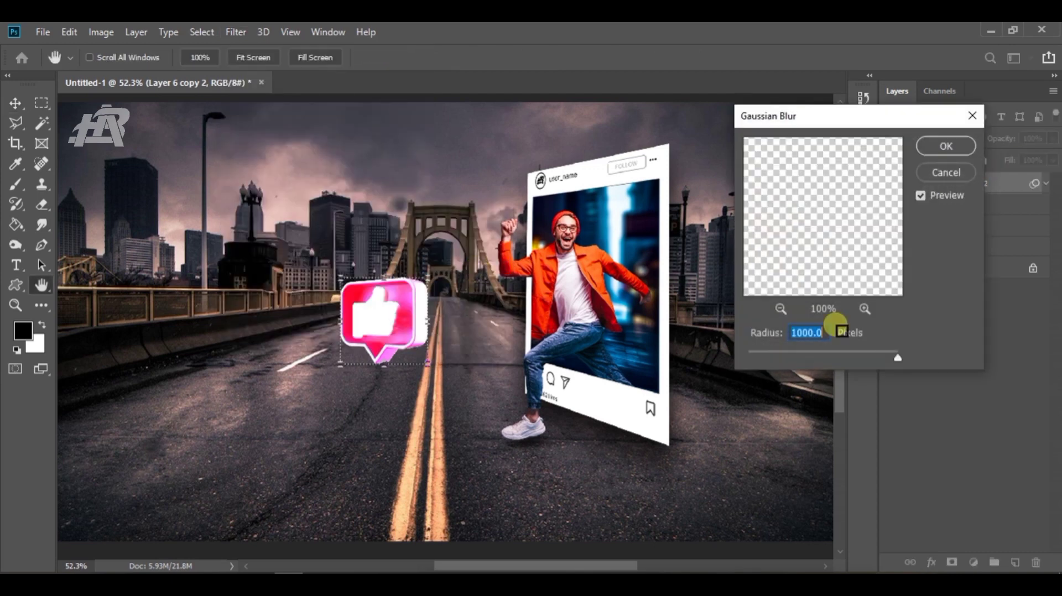
pyautogui.click(762, 354)
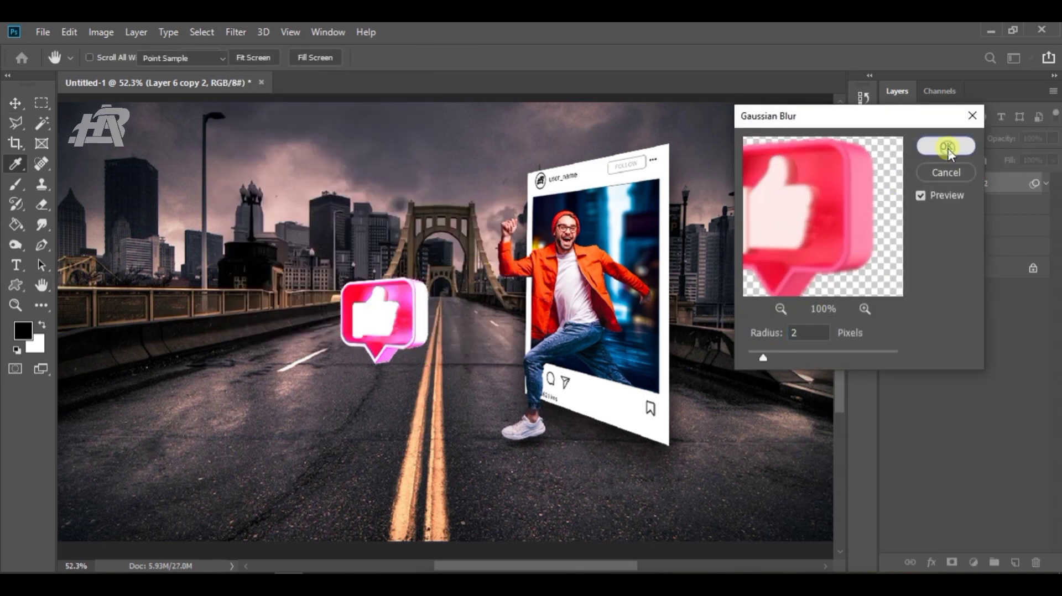
pyautogui.click(948, 148)
# Add two more glow copies of the thumbs-up graphic with Gaussian Blur radii of 5 and 8 pixels.
pyautogui.hotkey('ctrl', 'j')
pyautogui.doubleClick(969, 217)
pyautogui.write('5')
pyautogui.press('Return')
pyautogui.hotkey('ctrl', 'j')
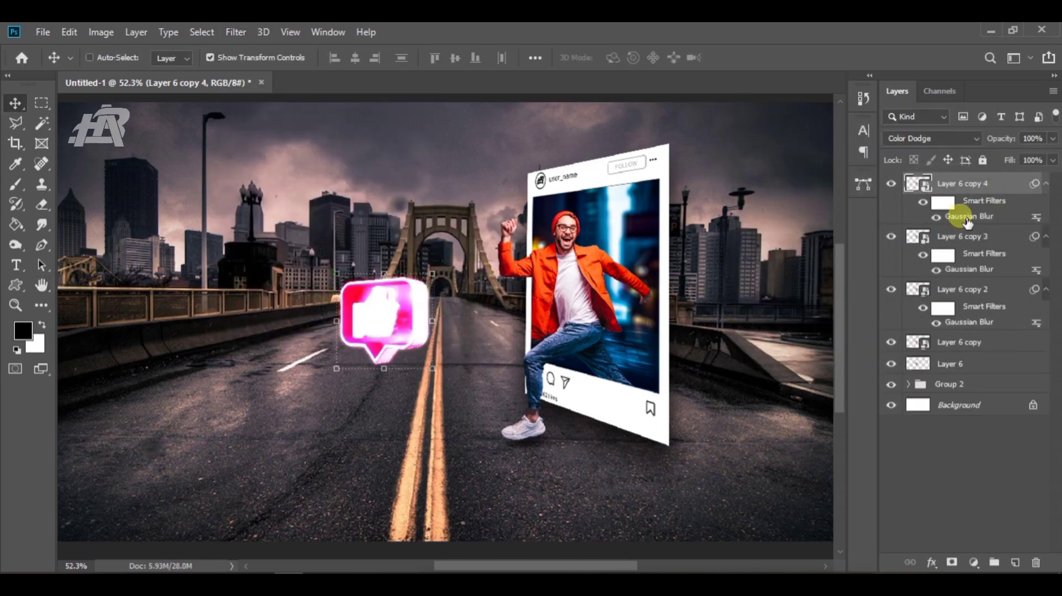
pyautogui.doubleClick(968, 217)
pyautogui.write('8')
pyautogui.press('Return')
# Stack two further glow copies of the thumbs-up graphic with Gaussian Blur radii of 12 and 15 pixels.
pyautogui.hotkey('ctrl', 'j')
pyautogui.doubleClick(968, 217)
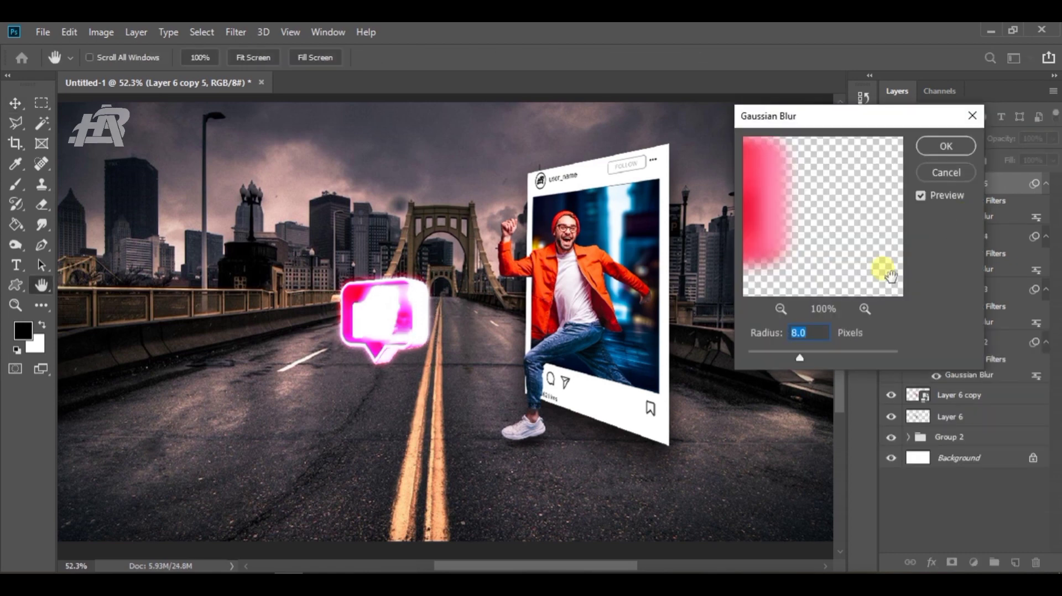
pyautogui.write('12')
pyautogui.press('Return')
pyautogui.hotkey('ctrl', 'j')
pyautogui.doubleClick(973, 217)
pyautogui.write('15')
pyautogui.press('Return')
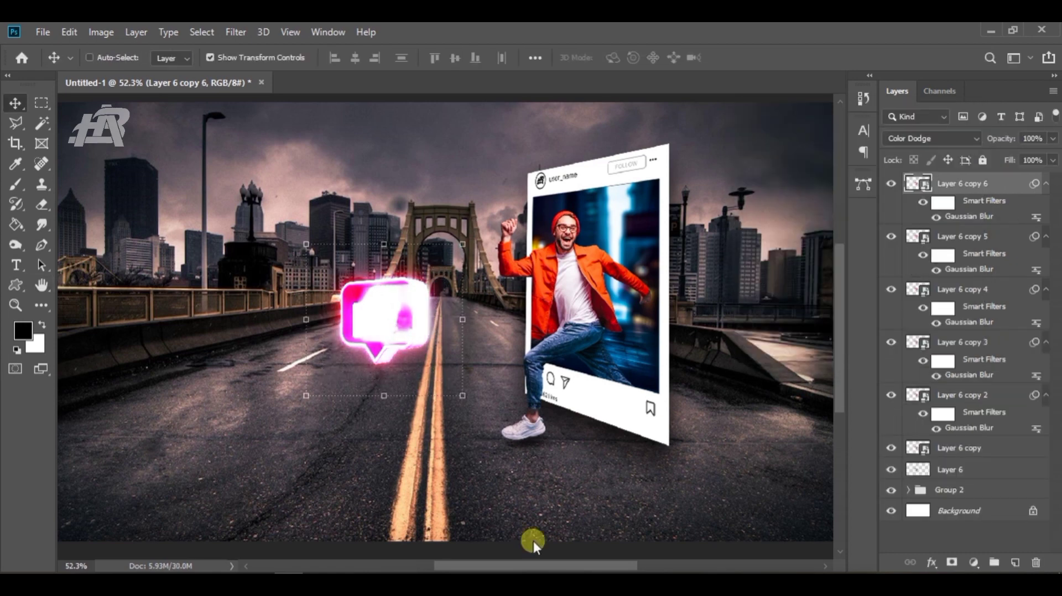
# Add two more glow copies of the thumbs-up graphic with Gaussian Blur radii of 64 and 120 pixels.
pyautogui.scroll(1, 677, 442)
pyautogui.hotkey('ctrl', 'j')
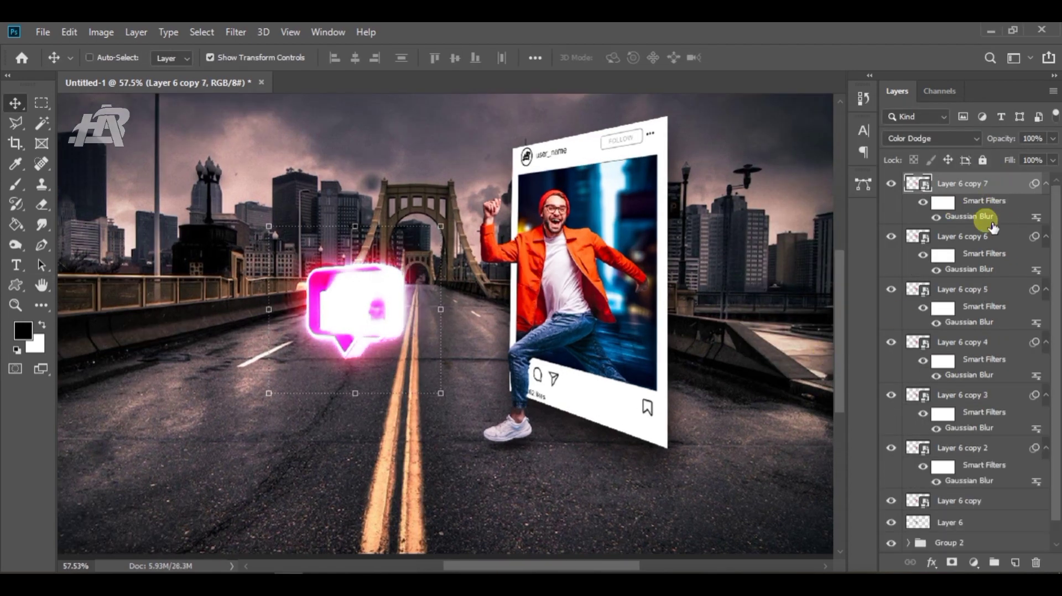
pyautogui.doubleClick(969, 216)
pyautogui.press('Return')
pyautogui.hotkey('ctrl', 'j')
pyautogui.doubleClick(969, 217)
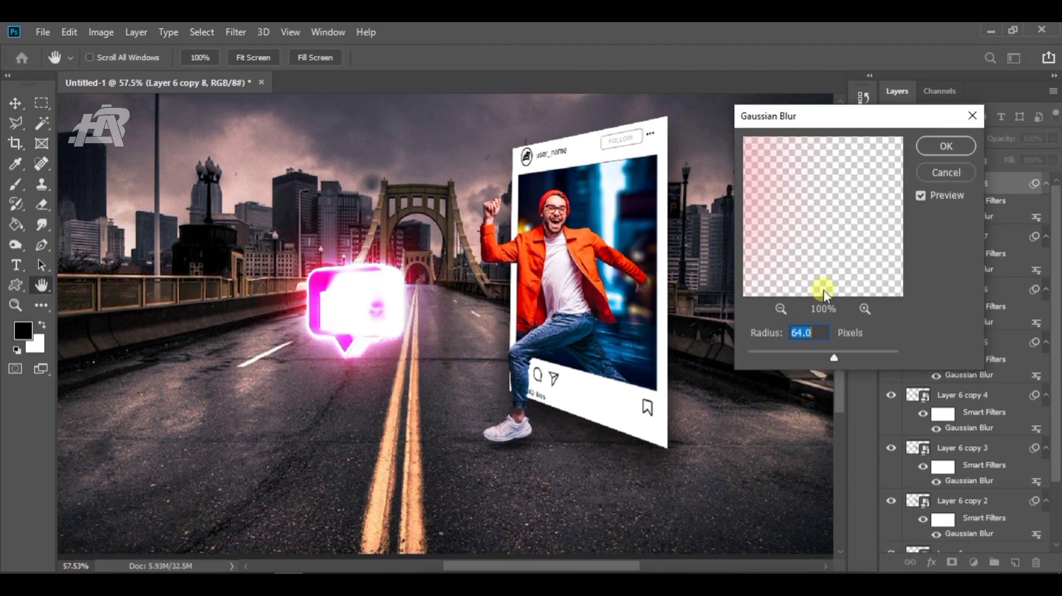
pyautogui.write('120')
pyautogui.press('Return')
# Add glow copies of the thumbs-up graphic with wider Gaussian Blur radii of 250 and 500 pixels.
pyautogui.hotkey('ctrl', 'j')
pyautogui.doubleClick(969, 217)
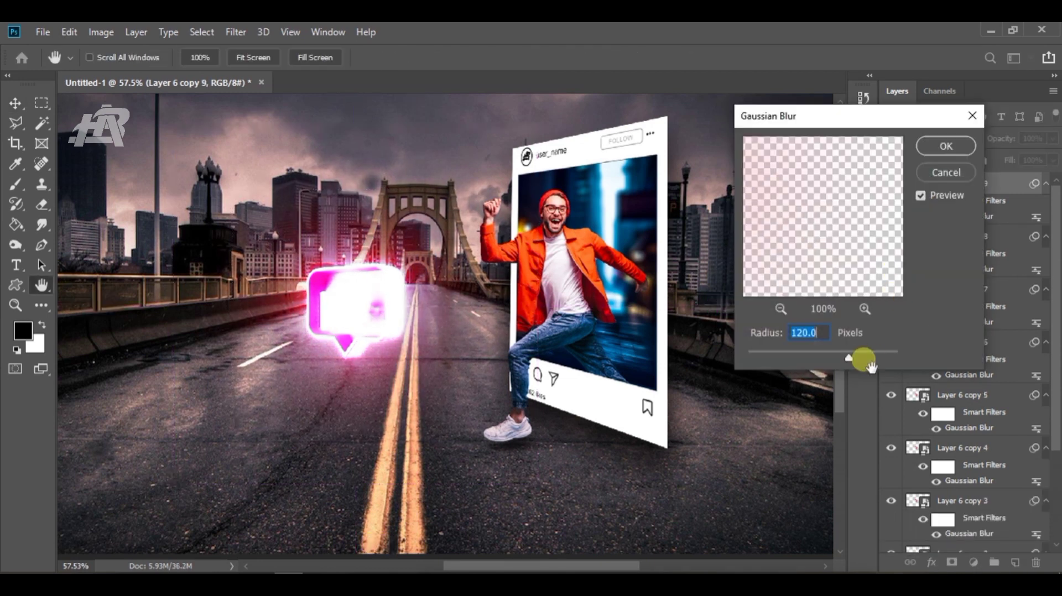
pyautogui.write('250')
pyautogui.press('Return')
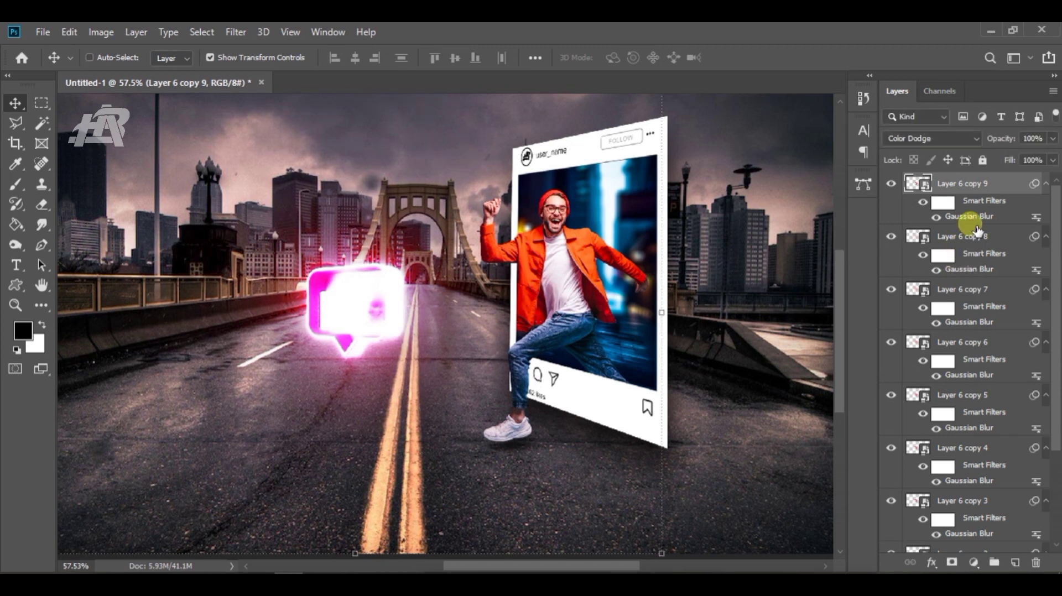
pyautogui.hotkey('ctrl', 'j')
pyautogui.doubleClick(969, 217)
pyautogui.write('500')
pyautogui.press('Return')
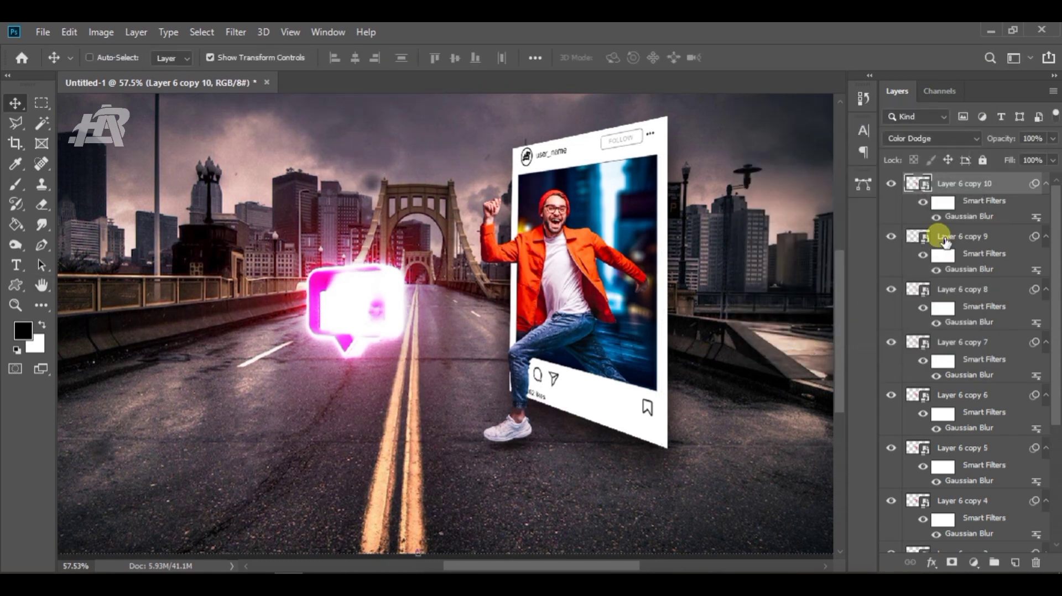
# Duplicate the top glow layer and set the copy's Gaussian Blur radius to 1000 pixels.
pyautogui.hotkey('ctrl', 'j')
pyautogui.doubleClick(956, 216)
pyautogui.write('1000')
pyautogui.press('Return')
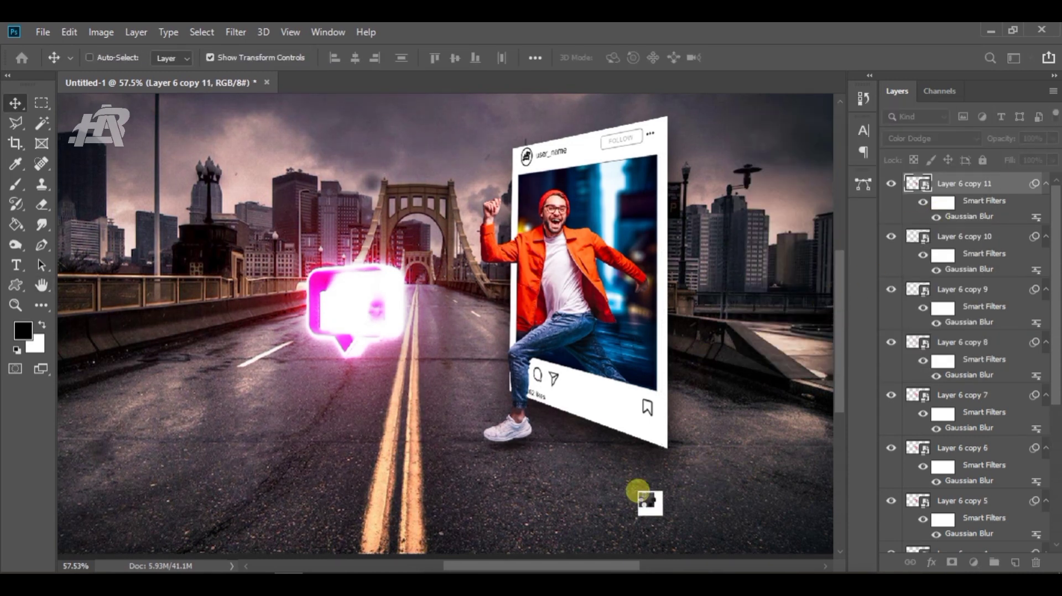
# Group all the blurred glow copies above Layer 6 copy.
pyautogui.scroll(-10, 1050, 367)
pyautogui.keyDown('shift'); pyautogui.click(924, 421); pyautogui.keyUp('shift')
pyautogui.hotkey('ctrl', 'g')
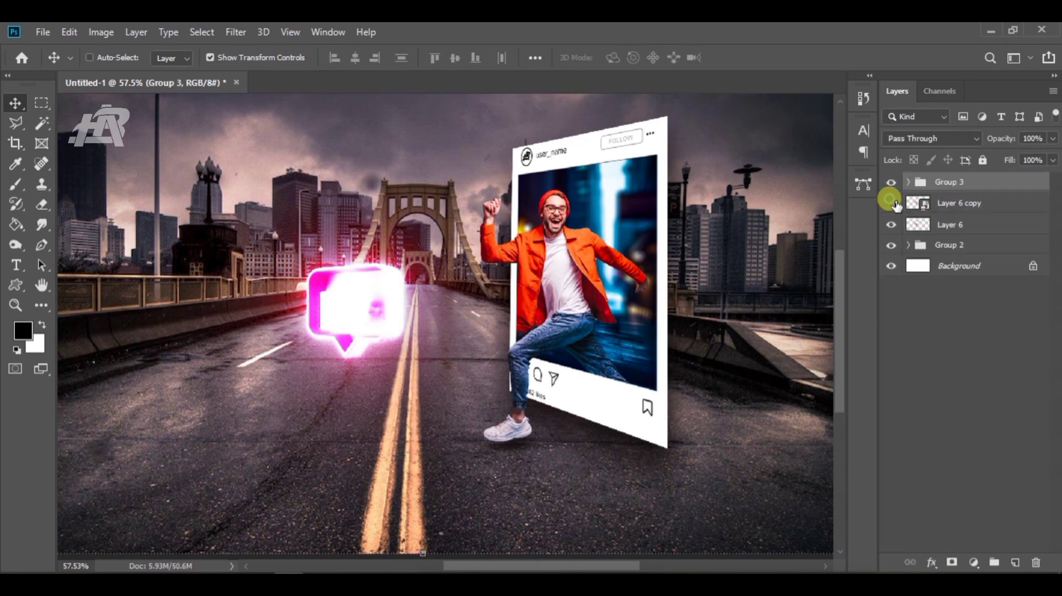
pyautogui.click(891, 226)
pyautogui.click(892, 225)
pyautogui.keyDown('ctrl'); pyautogui.click(969, 208); pyautogui.keyUp('ctrl')
pyautogui.doubleClick(982, 186)
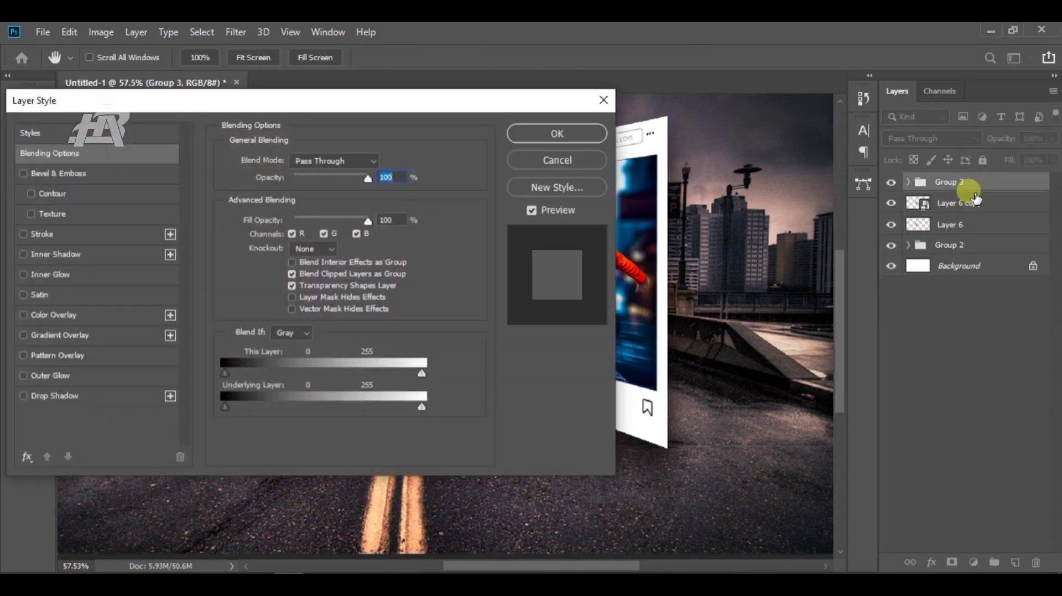
pyautogui.click(572, 160)
# Group the glow again, add a layer mask to the new group, and brush black over the thumbs-up icon's face.
pyautogui.hotkey('ctrl', 'g')
pyautogui.click(951, 562)
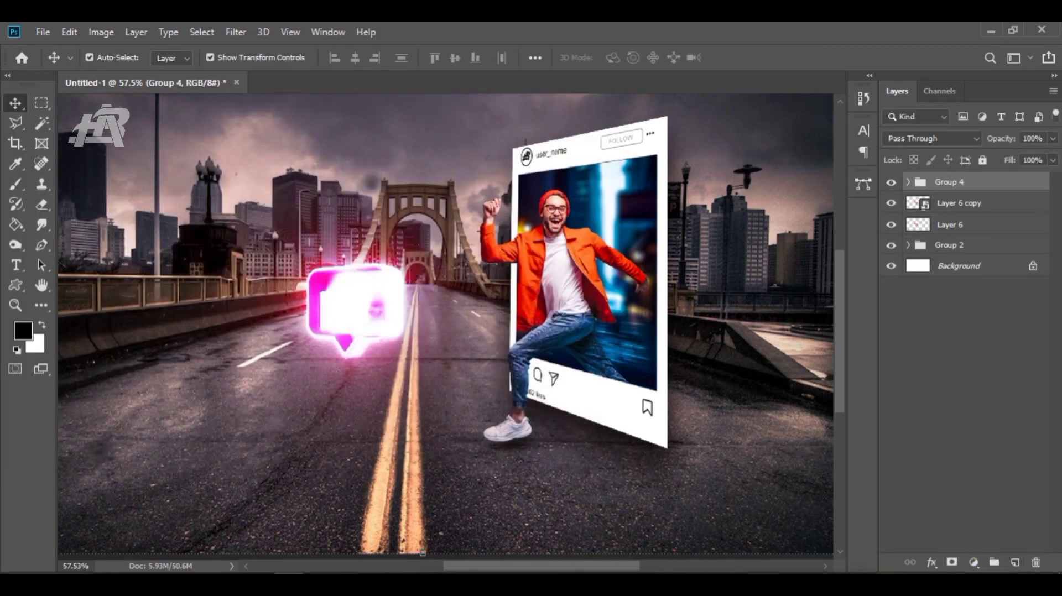
pyautogui.click(15, 184)
pyautogui.scroll(7, 321, 310)
pyautogui.moveTo(537, 290); pyautogui.dragTo(499, 284)
pyautogui.moveTo(478, 280)
pyautogui.mouseDown()
pyautogui.moveTo(437, 275)
pyautogui.moveTo(558, 219)
pyautogui.moveTo(565, 303)
pyautogui.moveTo(419, 291)
pyautogui.moveTo(381, 191)
pyautogui.mouseUp()
pyautogui.scroll(-6, 498, 287)
pyautogui.scroll(8, 481, 306)
pyautogui.moveTo(532, 377); pyautogui.dragTo(487, 373)
pyautogui.scroll(-8, 489, 378)
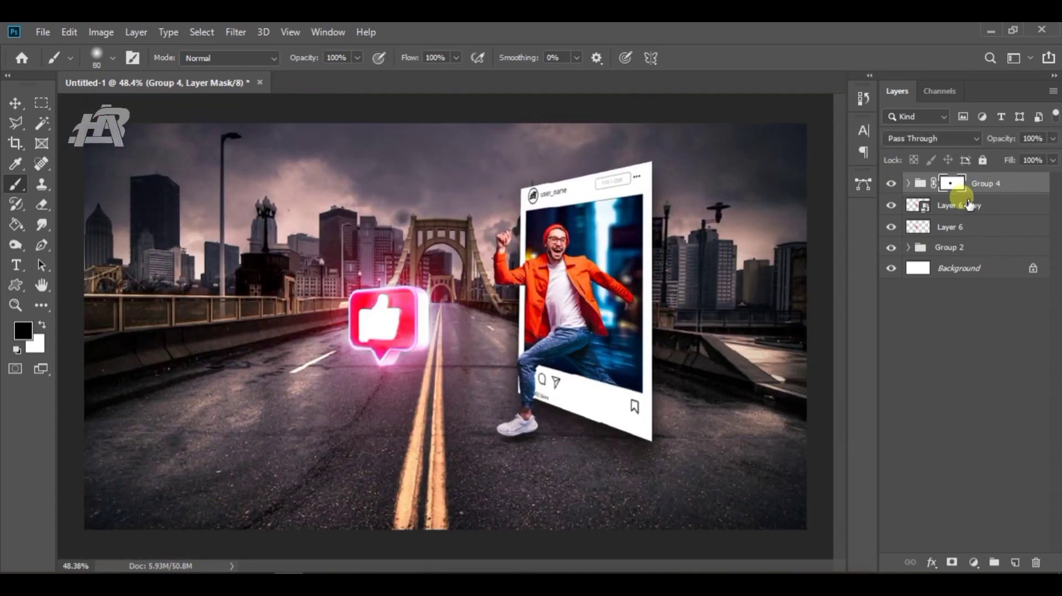
# Clip a Hue/Saturation adjustment to the glow group with Colorize on, Hue 0, Saturation 100 and a lower Lightness.
pyautogui.click(974, 563)
pyautogui.click(971, 408)
pyautogui.hotkey('ctrl', 'alt', 'g')
pyautogui.moveTo(737, 267); pyautogui.dragTo(859, 218)
pyautogui.click(862, 218)
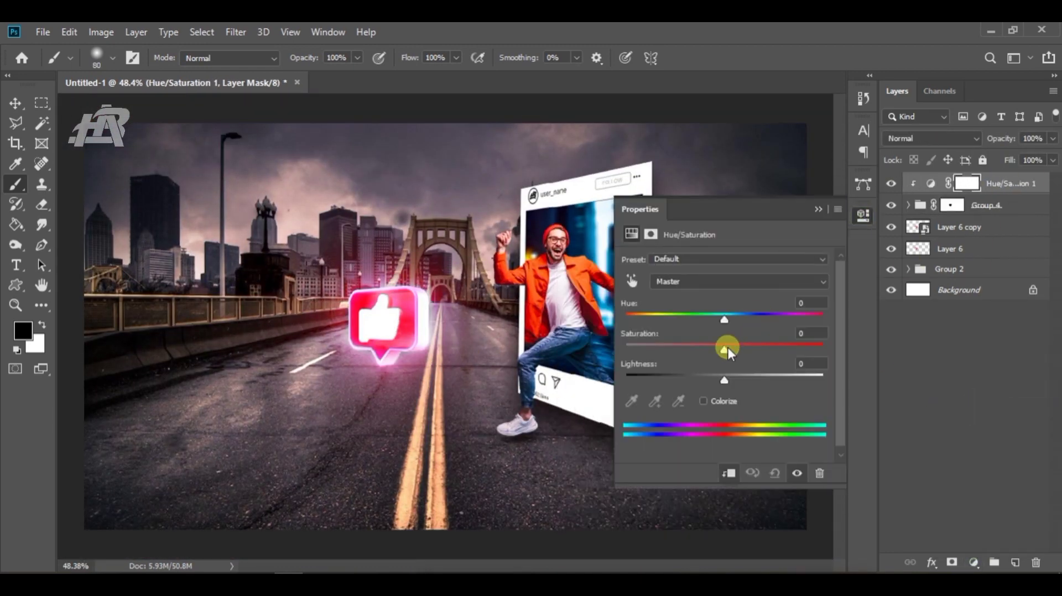
pyautogui.moveTo(724, 319); pyautogui.dragTo(849, 324)
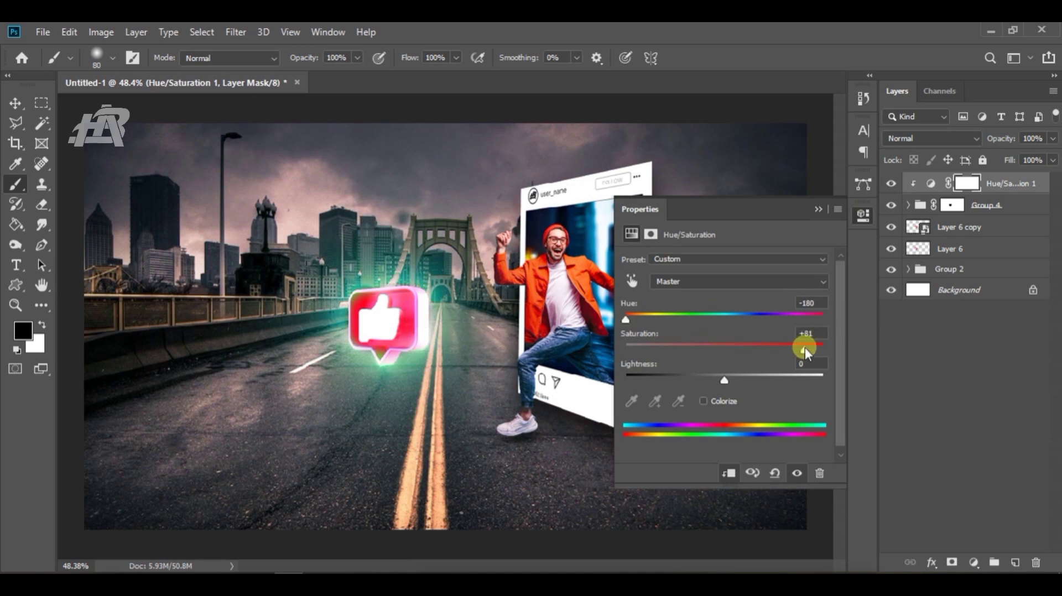
pyautogui.click(699, 396)
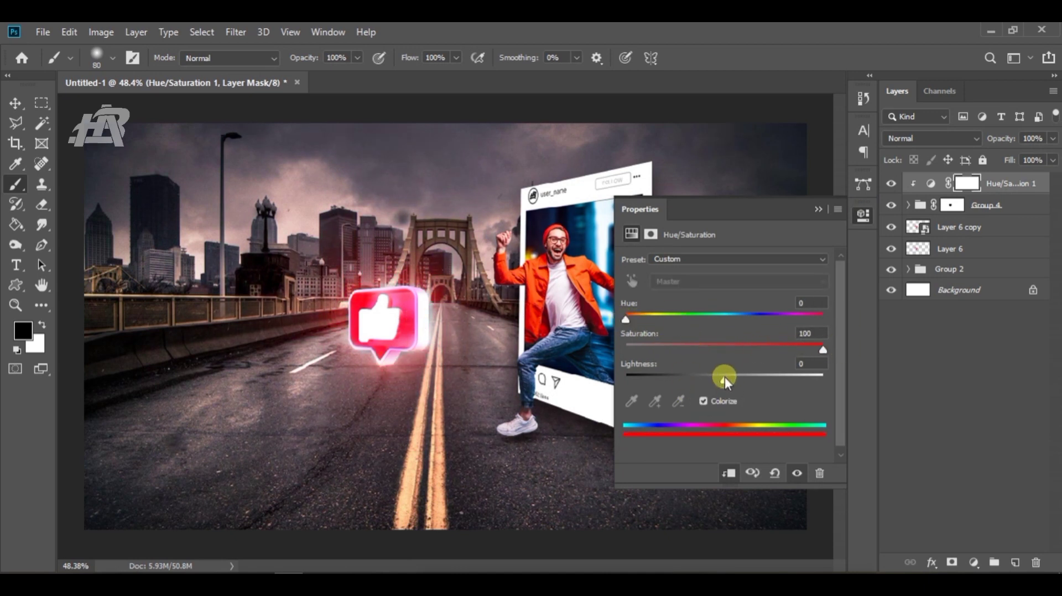
pyautogui.moveTo(724, 377)
pyautogui.mouseDown()
pyautogui.moveTo(686, 368)
pyautogui.moveTo(693, 375)
pyautogui.mouseUp()
pyautogui.click(961, 371)
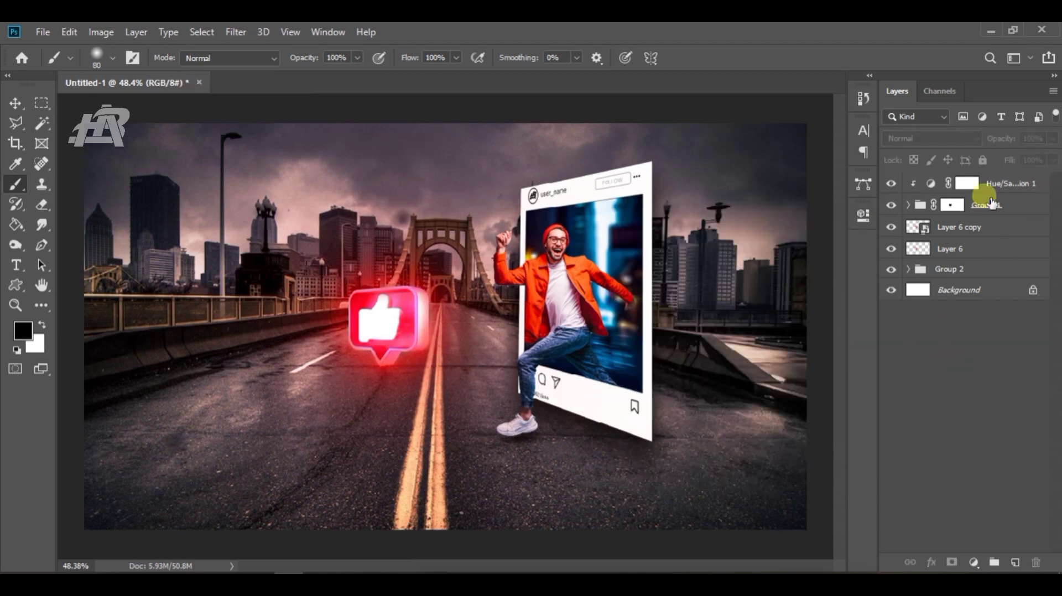
# Add a Hue/Saturation adjustment clipped to Layer 6 copy, shifting its hue and slightly raising its saturation.
pyautogui.click(944, 232)
pyautogui.click(973, 562)
pyautogui.click(974, 407)
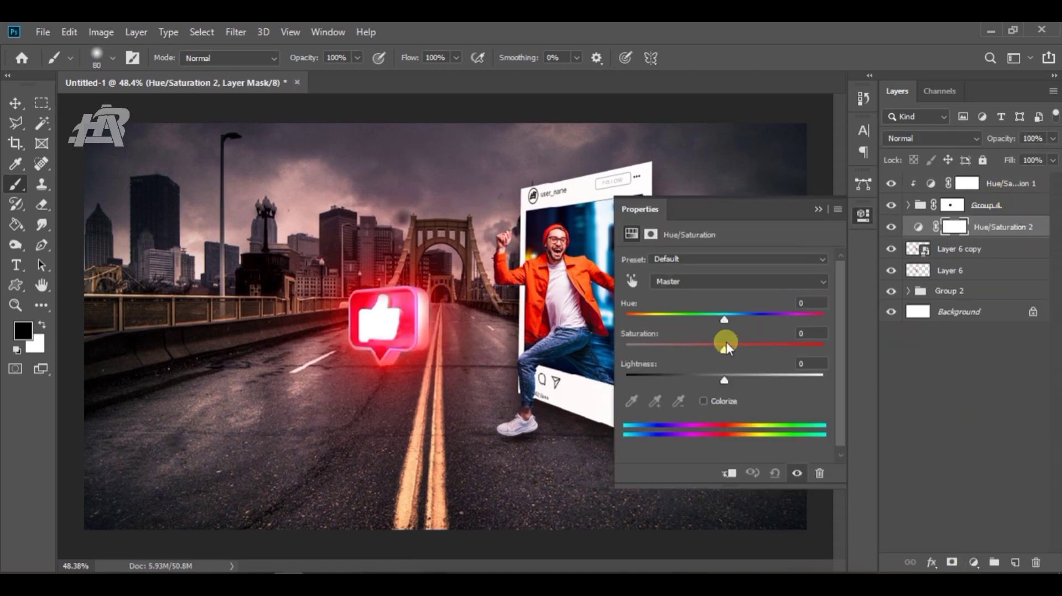
pyautogui.moveTo(626, 319); pyautogui.dragTo(740, 321)
pyautogui.click(729, 474)
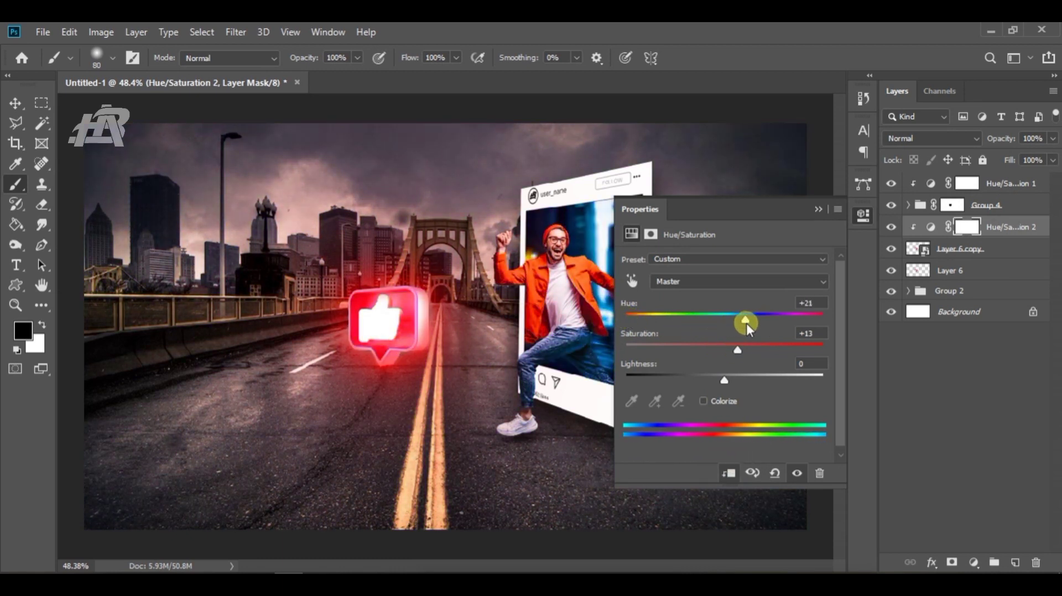
pyautogui.moveTo(772, 330); pyautogui.dragTo(739, 314)
pyautogui.click(818, 209)
# Add a Vibrance adjustment above the clipped Hue/Saturation on Layer 6 copy and set Vibrance to +100.
pyautogui.click(974, 563)
pyautogui.click(985, 392)
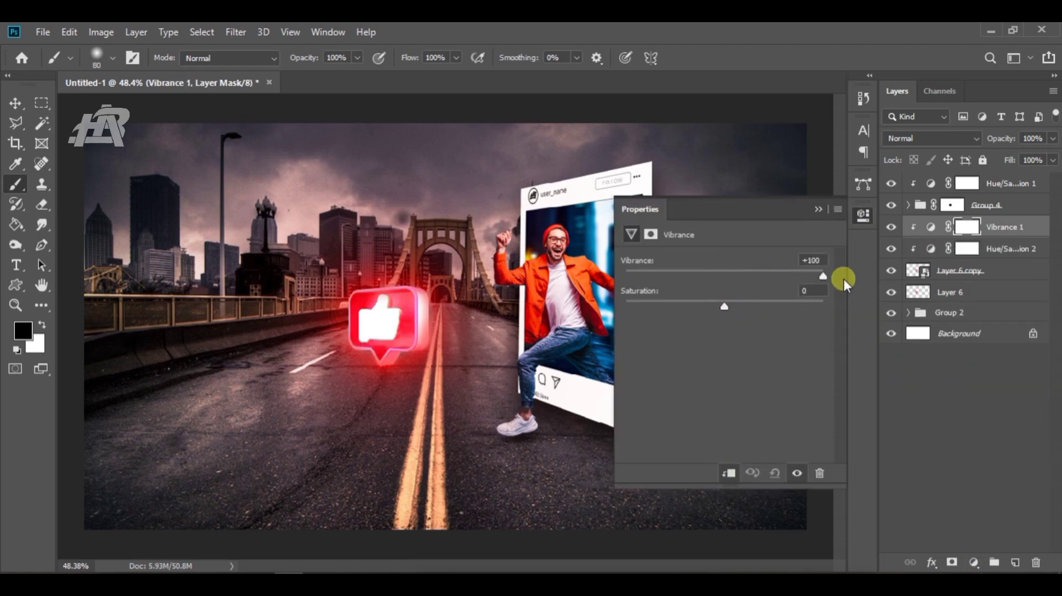
pyautogui.click(935, 399)
pyautogui.click(818, 208)
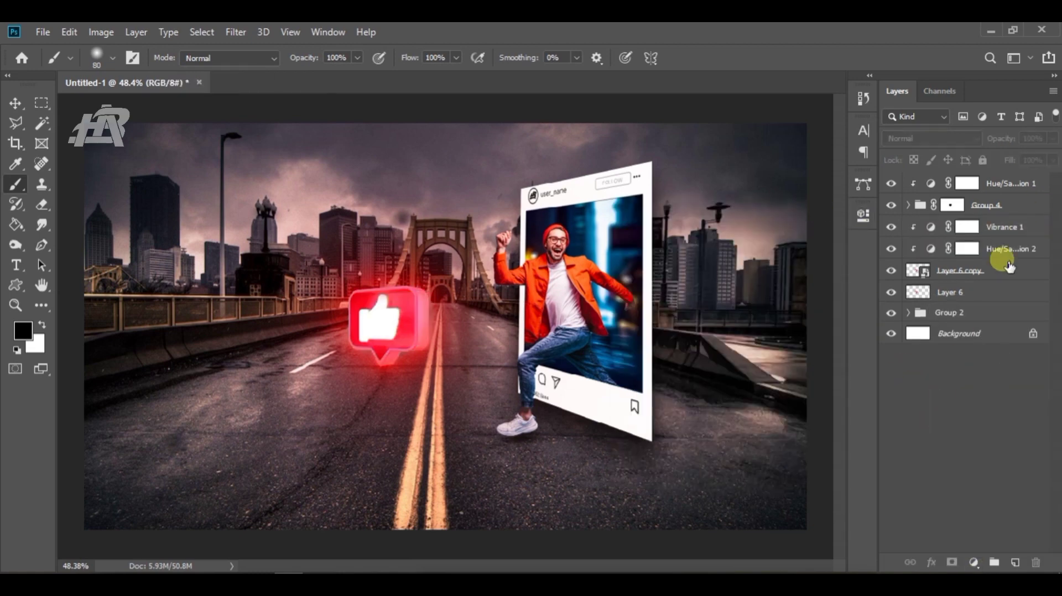
# Group all the thumbs-up layers with their adjustments and compare the image with the group hidden and shown.
pyautogui.click(996, 292)
pyautogui.keyDown('shift'); pyautogui.click(1020, 180); pyautogui.keyUp('shift')
pyautogui.hotkey('ctrl', 'g')
pyautogui.click(890, 182)
pyautogui.click(890, 182)
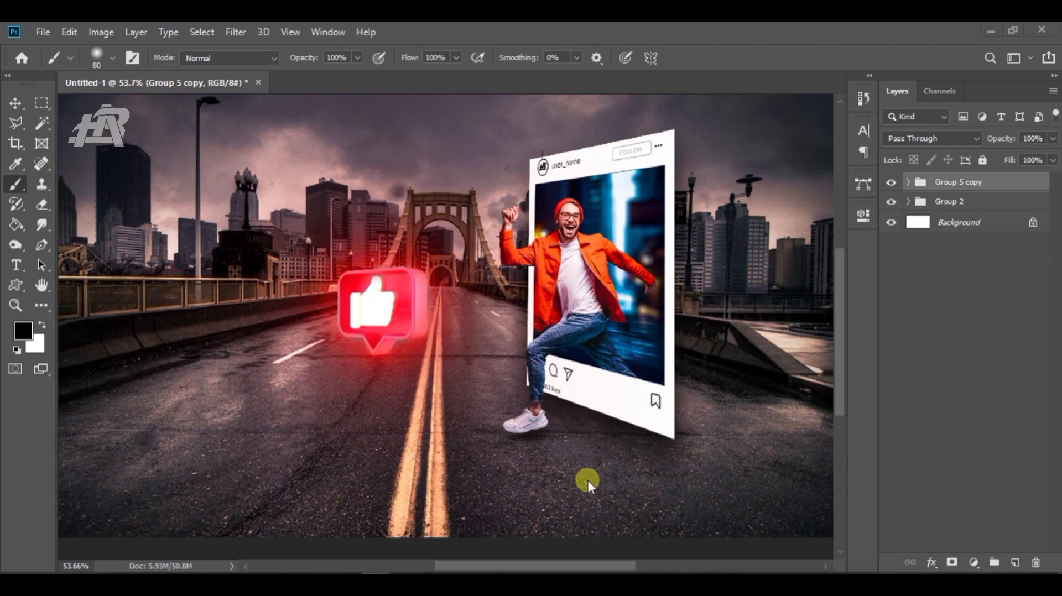
pyautogui.scroll(-2, 588, 487)
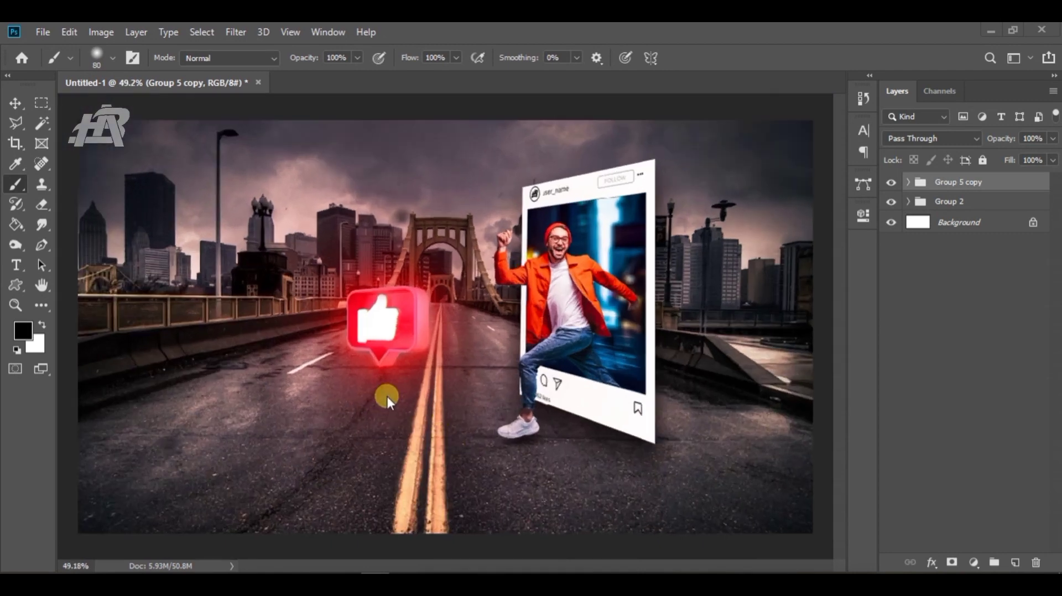
# Duplicate Layer 6 inside the thumbs-up group and move the original Layer 6 out, directly below the group.
pyautogui.click(908, 182)
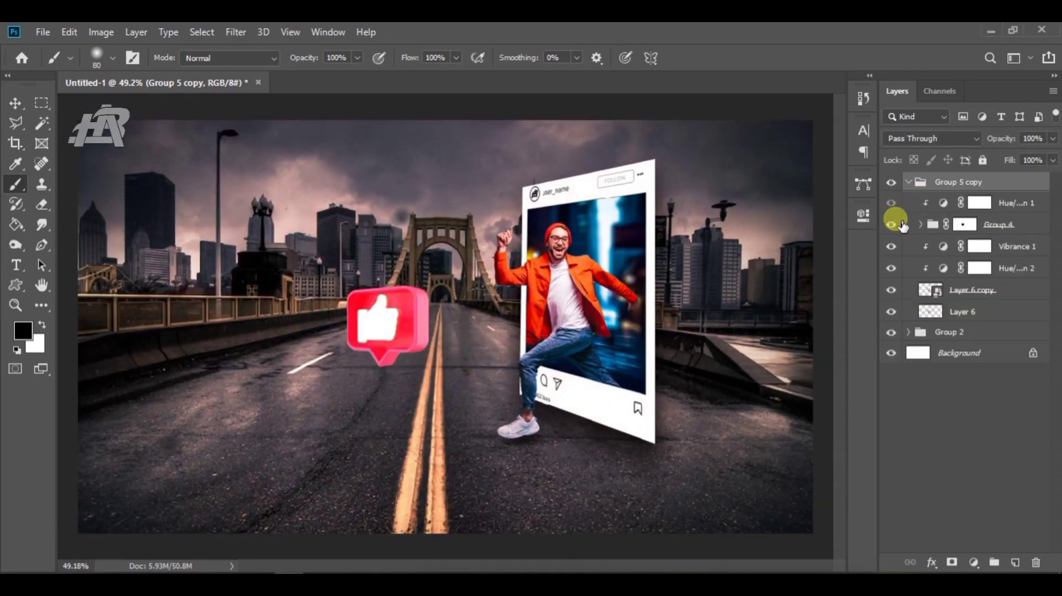
pyautogui.click(940, 318)
pyautogui.hotkey('ctrl', 'j')
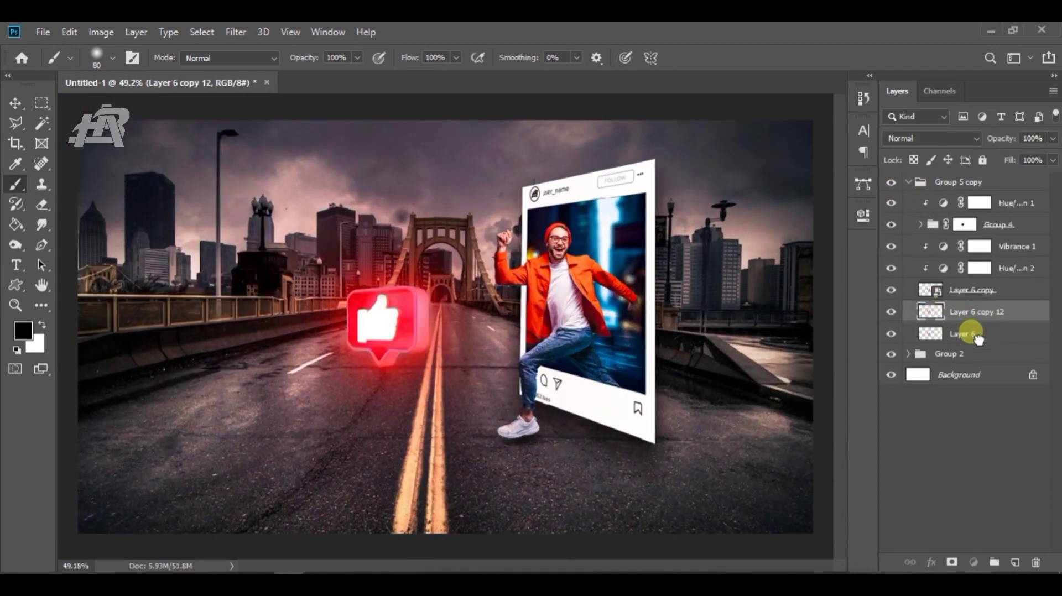
pyautogui.moveTo(971, 335); pyautogui.dragTo(971, 344)
pyautogui.click(908, 183)
# Turn Layer 6 into a black cast shadow on the road, flattened to about 36% height and skewed about -30° horizontally.
pyautogui.press('v')
pyautogui.moveTo(401, 330)
pyautogui.mouseDown()
pyautogui.moveTo(413, 362)
pyautogui.moveTo(404, 325)
pyautogui.mouseUp()
pyautogui.moveTo(396, 290); pyautogui.dragTo(436, 359)
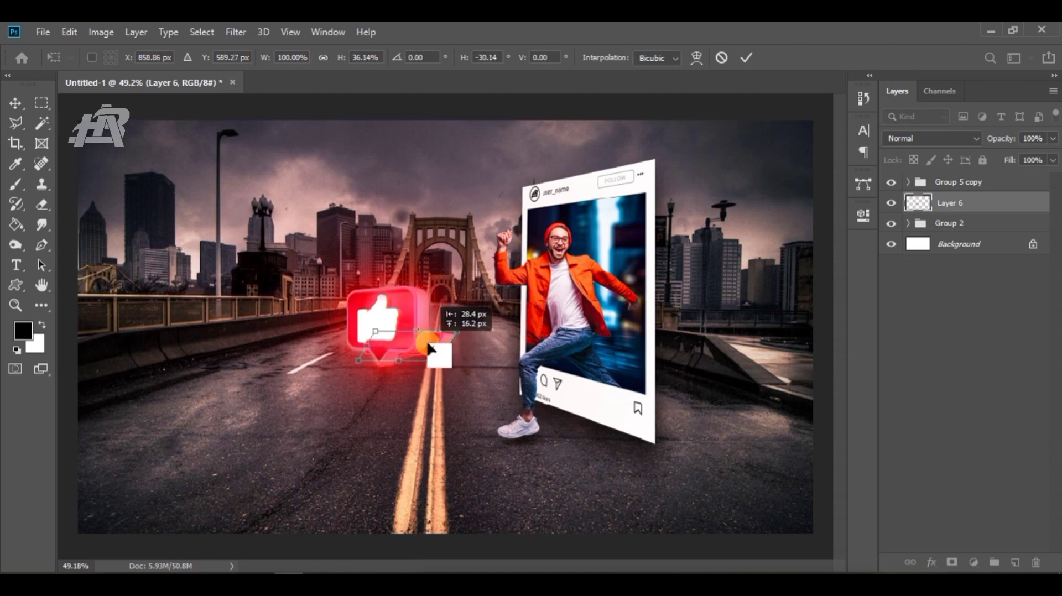
pyautogui.click(748, 55)
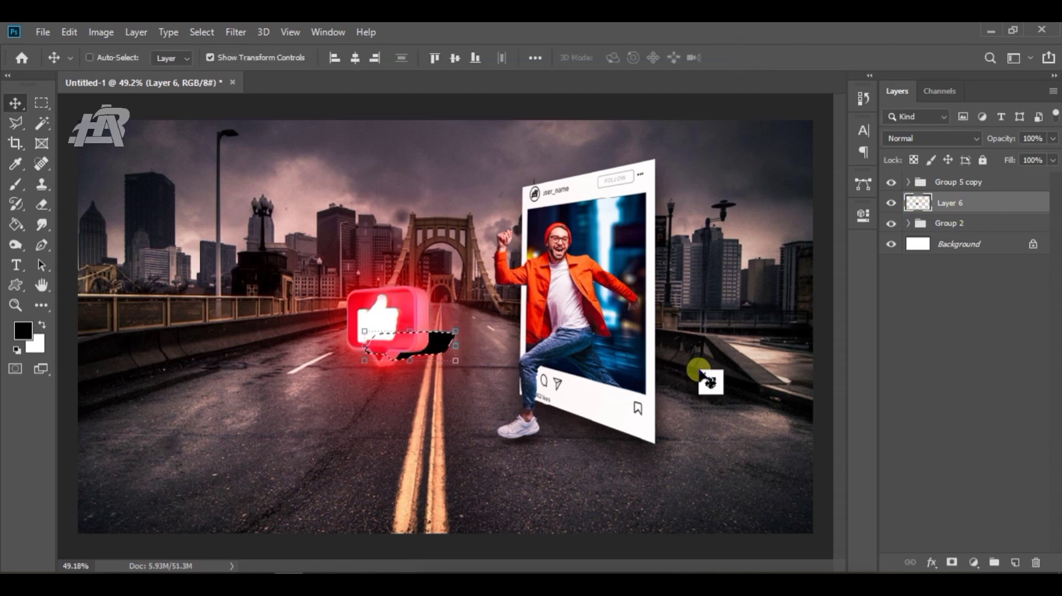
# Soften the thumbs-up shadow with a Gaussian Blur and reposition it slightly beside the icon.
pyautogui.click(228, 32)
pyautogui.click(460, 270)
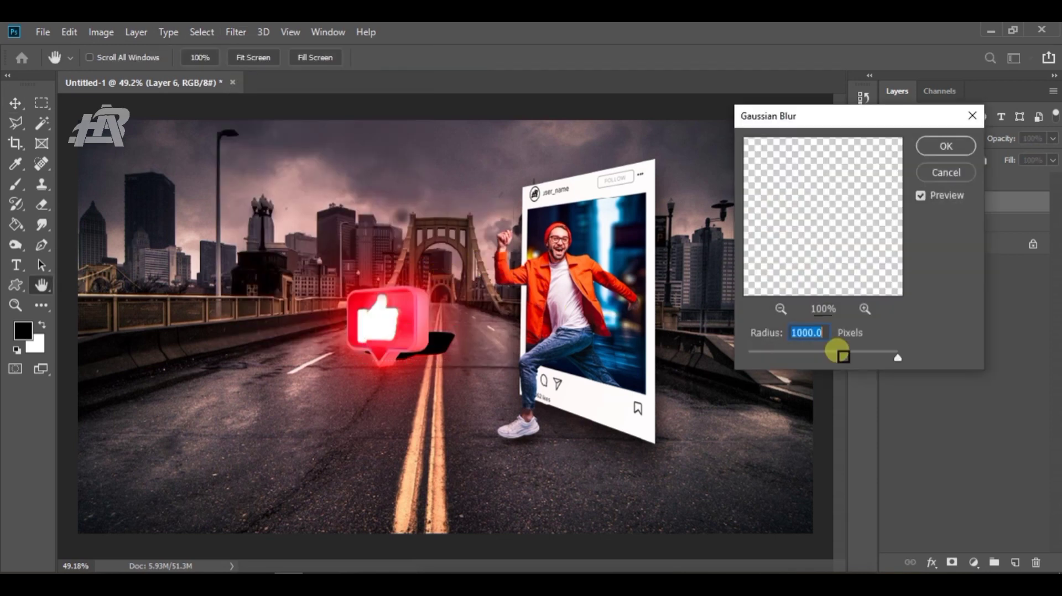
pyautogui.moveTo(842, 350); pyautogui.dragTo(815, 353)
pyautogui.click(946, 146)
pyautogui.moveTo(445, 345); pyautogui.dragTo(449, 346)
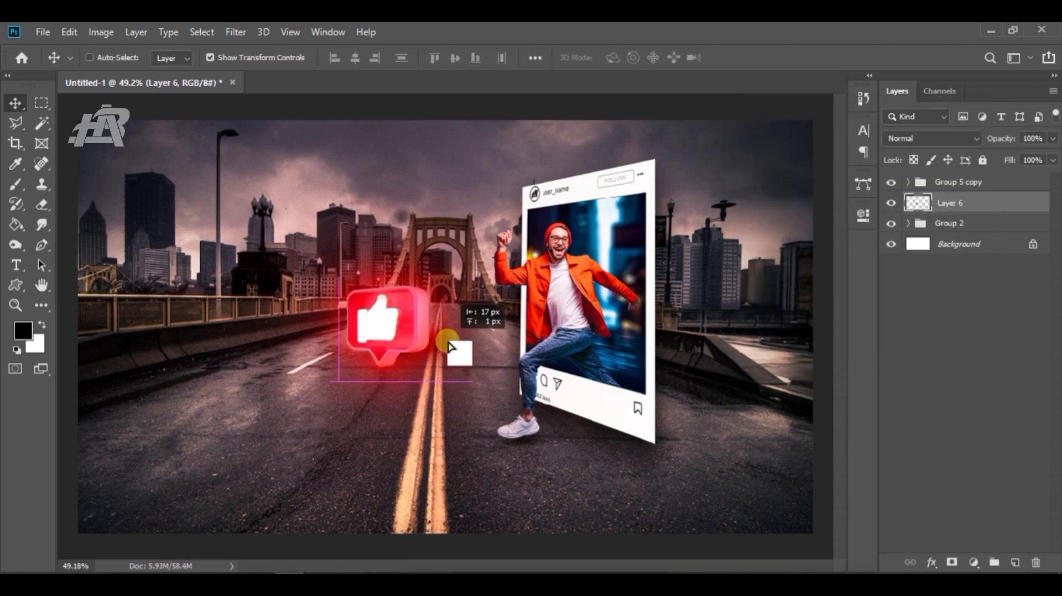
pyautogui.click(932, 309)
# Refine the glow group's mask around the edges of the thumbs-up icon with a 38-pixel white brush.
pyautogui.scroll(10, 347, 365)
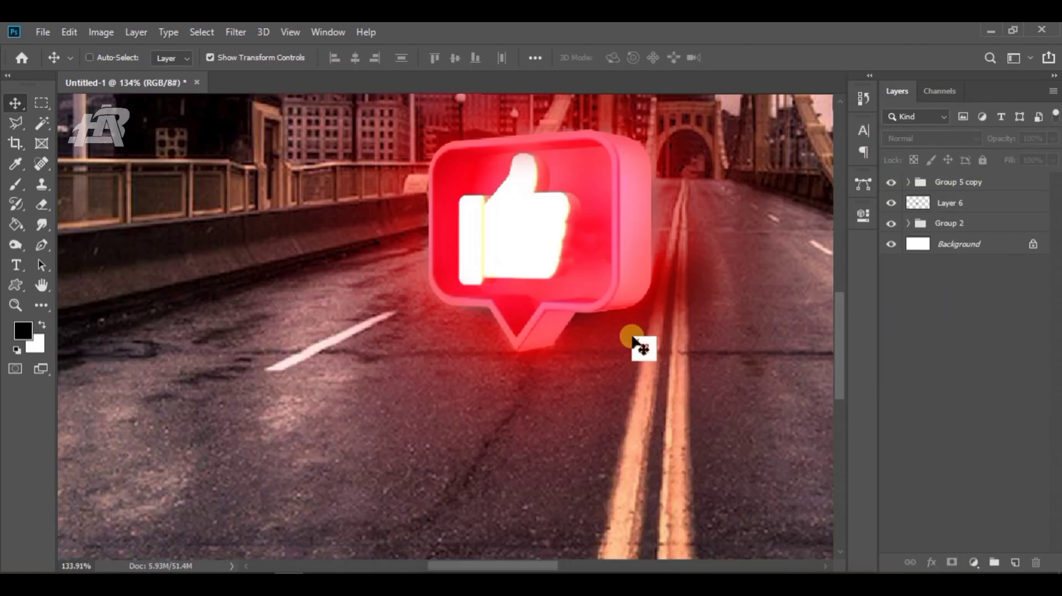
pyautogui.scroll(-9, 316, 360)
pyautogui.scroll(7, 319, 358)
pyautogui.click(909, 183)
pyautogui.click(963, 224)
pyautogui.press('b')
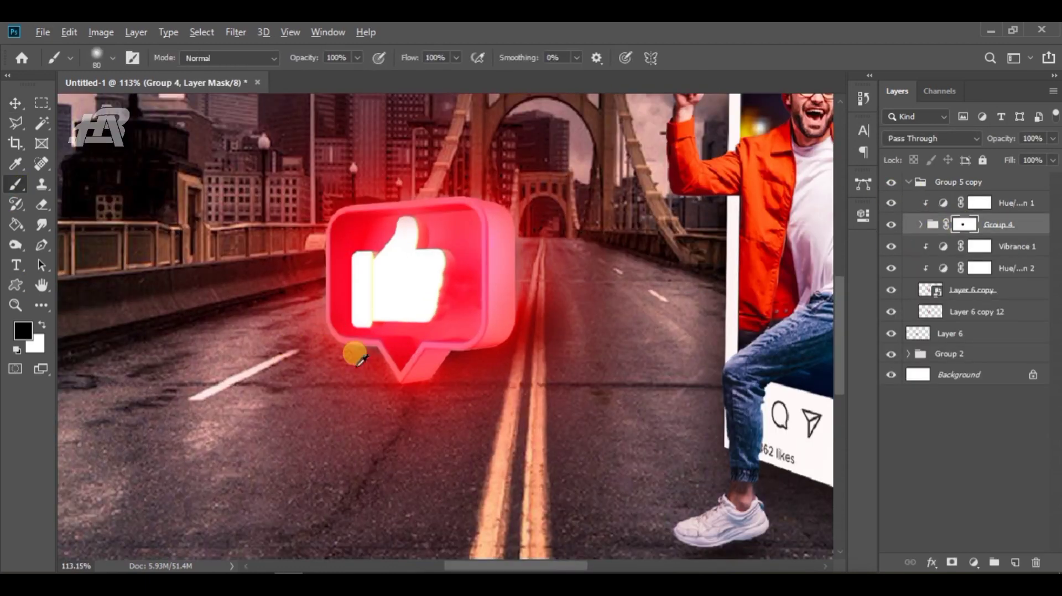
pyautogui.press('x')
pyautogui.press(']')
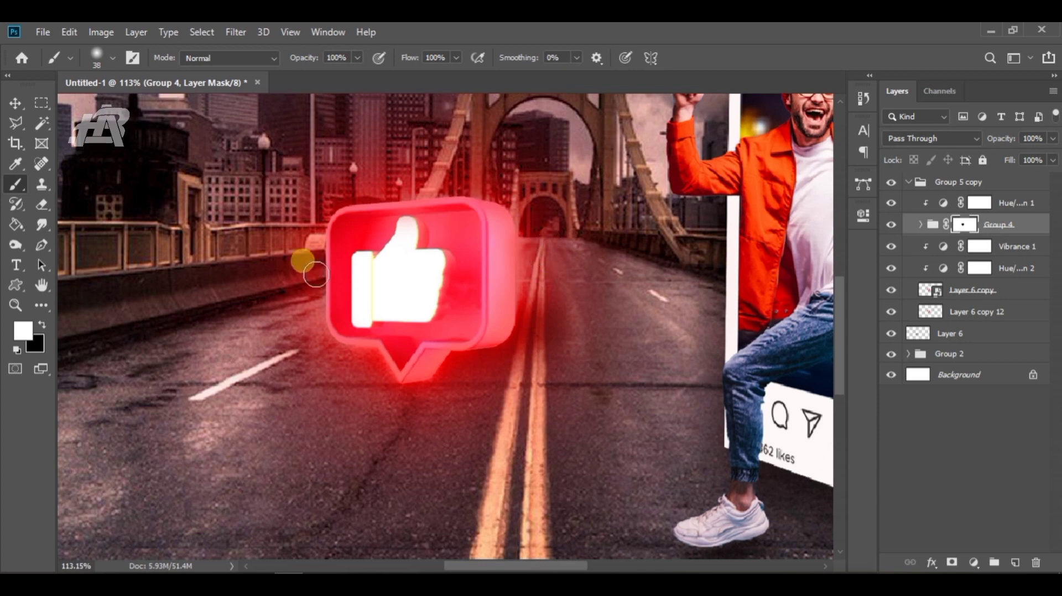
pyautogui.scroll(-12, 399, 396)
pyautogui.scroll(4, 420, 408)
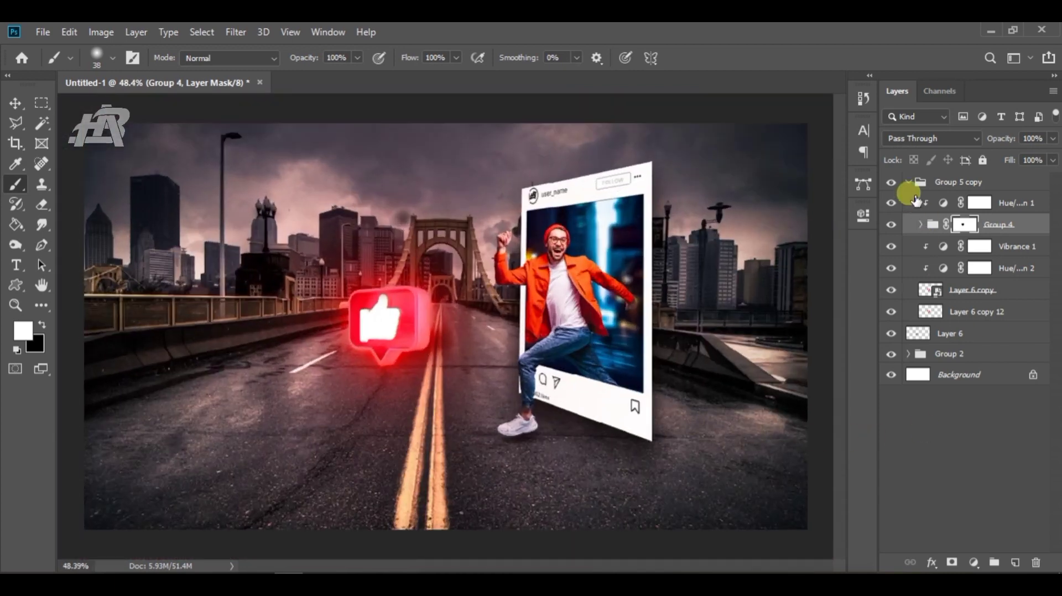
# Compare the road under the thumbs-up icon with the Layer 6 shadow hidden and shown.
pyautogui.click(908, 183)
pyautogui.click(891, 203)
pyautogui.click(891, 203)
pyautogui.click(916, 327)
pyautogui.scroll(2, 443, 401)
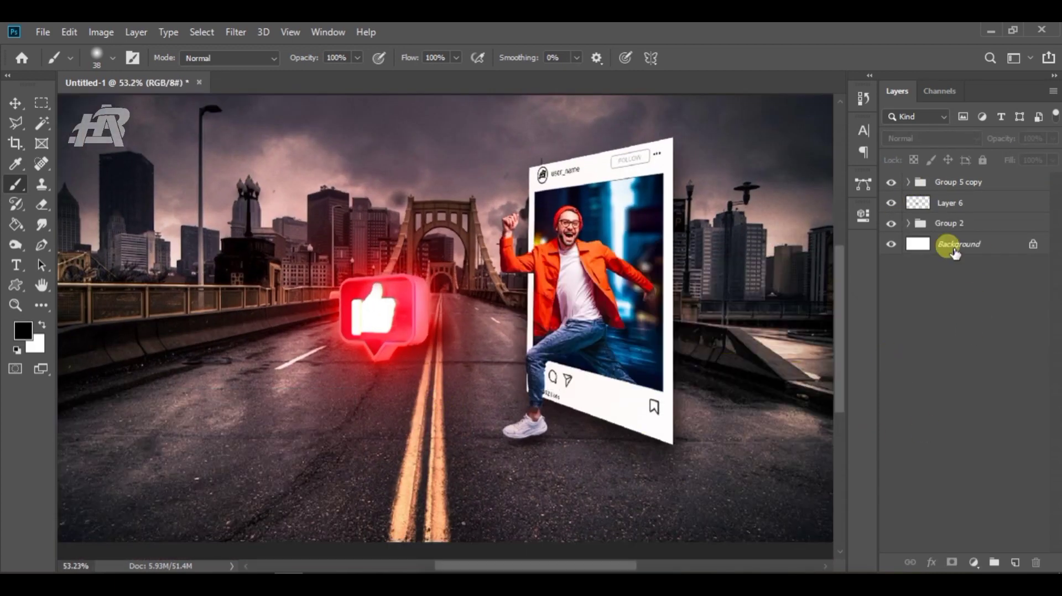
pyautogui.scroll(-2, 356, 354)
pyautogui.scroll(15, 420, 321)
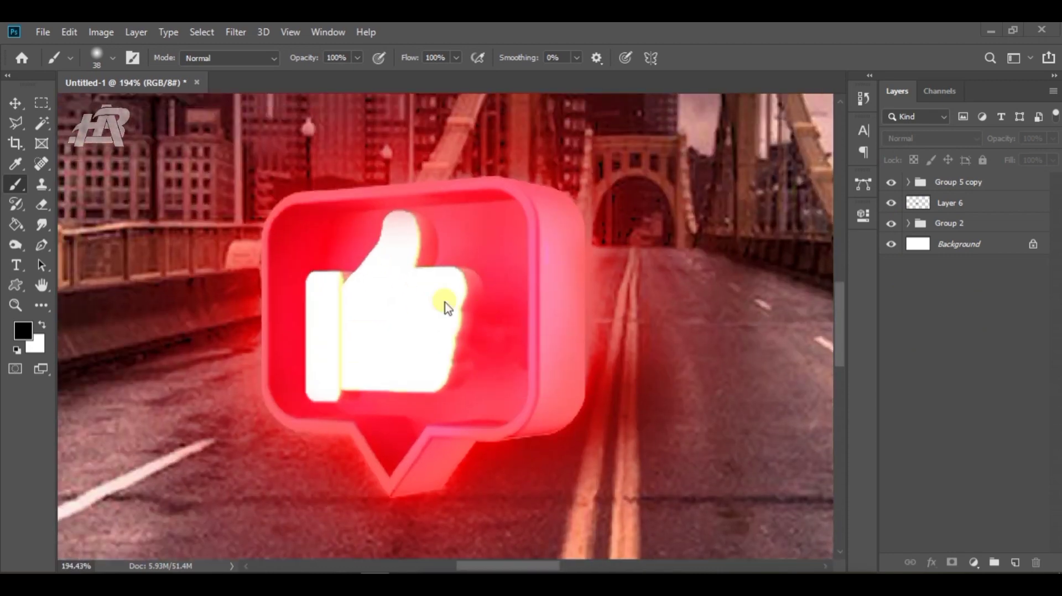
# Examine the effect of the thumbs-up group, its glow and its colour adjustments by hiding and showing each.
pyautogui.click(891, 183)
pyautogui.click(891, 183)
pyautogui.click(909, 183)
pyautogui.click(891, 225)
pyautogui.click(891, 224)
pyautogui.click(890, 270)
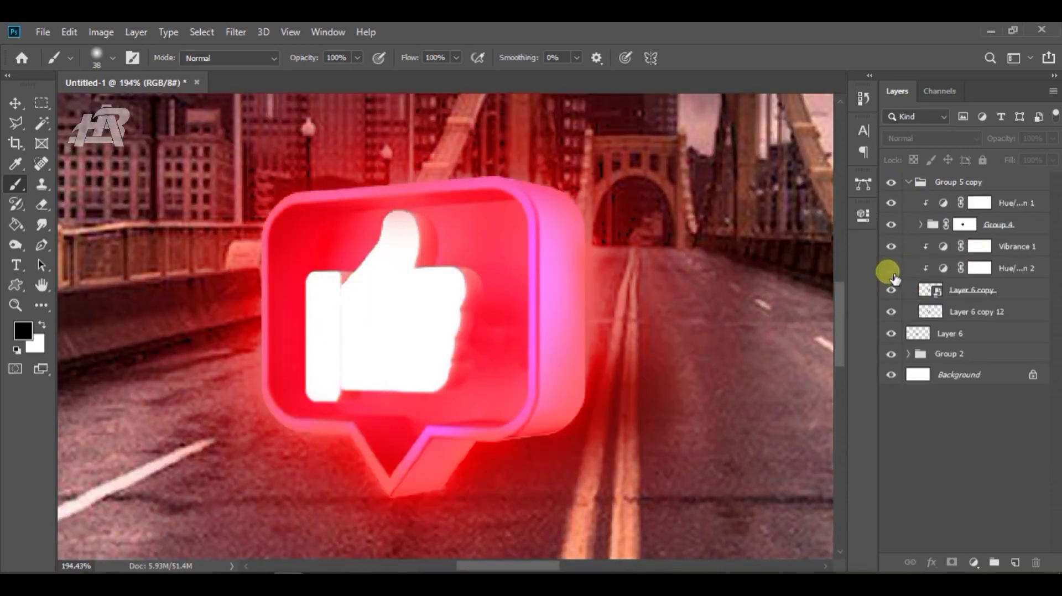
pyautogui.click(892, 247)
pyautogui.moveTo(891, 225)
pyautogui.mouseDown()
pyautogui.moveTo(892, 269)
pyautogui.moveTo(893, 225)
pyautogui.mouseUp()
pyautogui.scroll(-5, 541, 313)
pyautogui.scroll(-8, 541, 313)
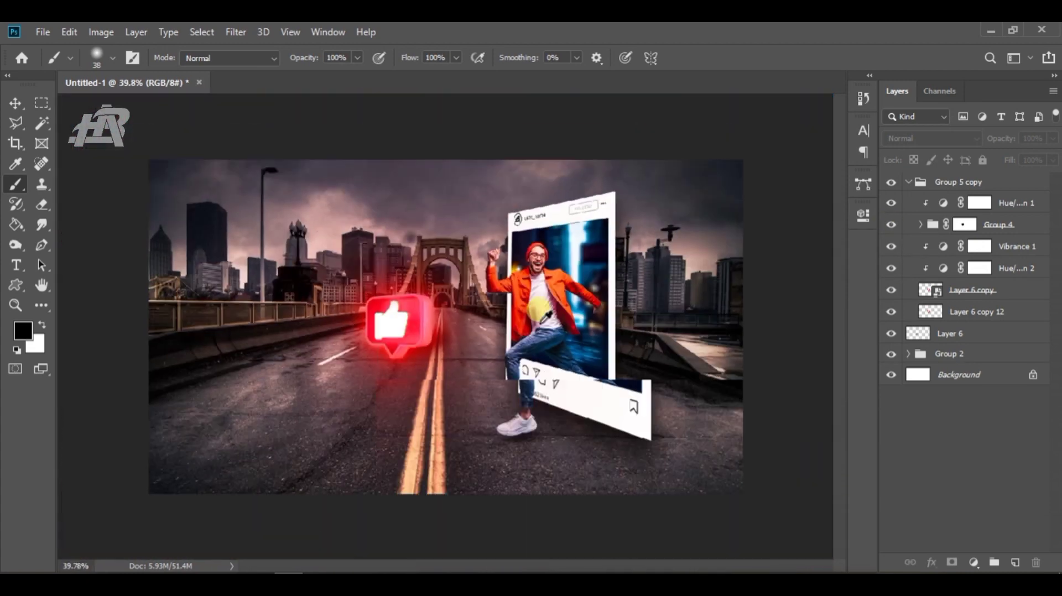
pyautogui.scroll(1, 540, 313)
# Combine the thumbs-up group and its Layer 6 shadow into a single group.
pyautogui.click(908, 182)
pyautogui.click(892, 182)
pyautogui.click(892, 182)
pyautogui.click(987, 203)
pyautogui.keyDown('shift'); pyautogui.click(987, 182); pyautogui.keyUp('shift')
pyautogui.hotkey('ctrl', 'g')
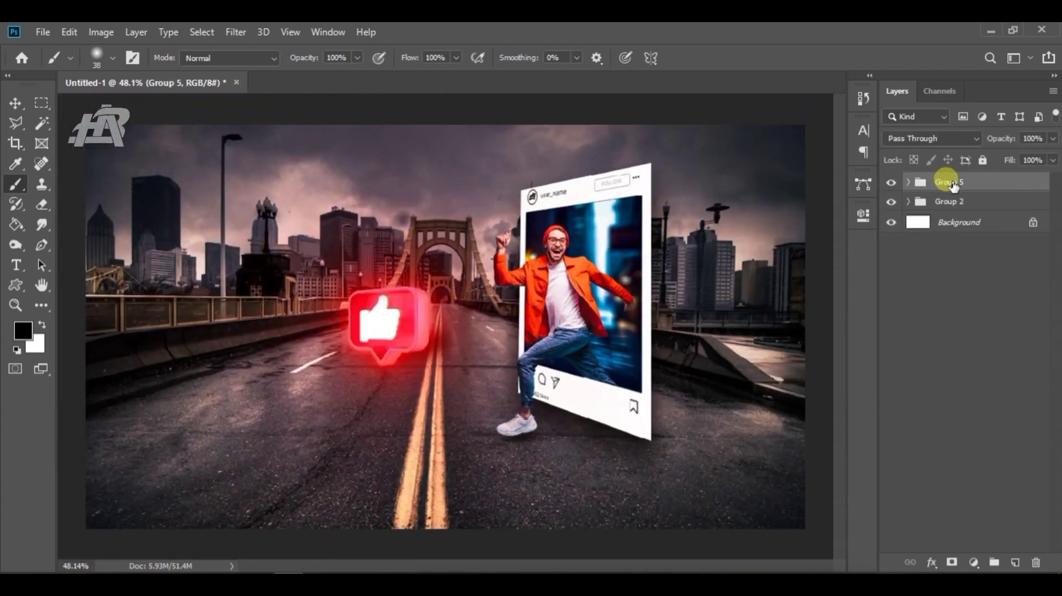
# Rename the thumbs-up group "like" and compare the image with the group hidden and shown.
pyautogui.scroll(1, 496, 336)
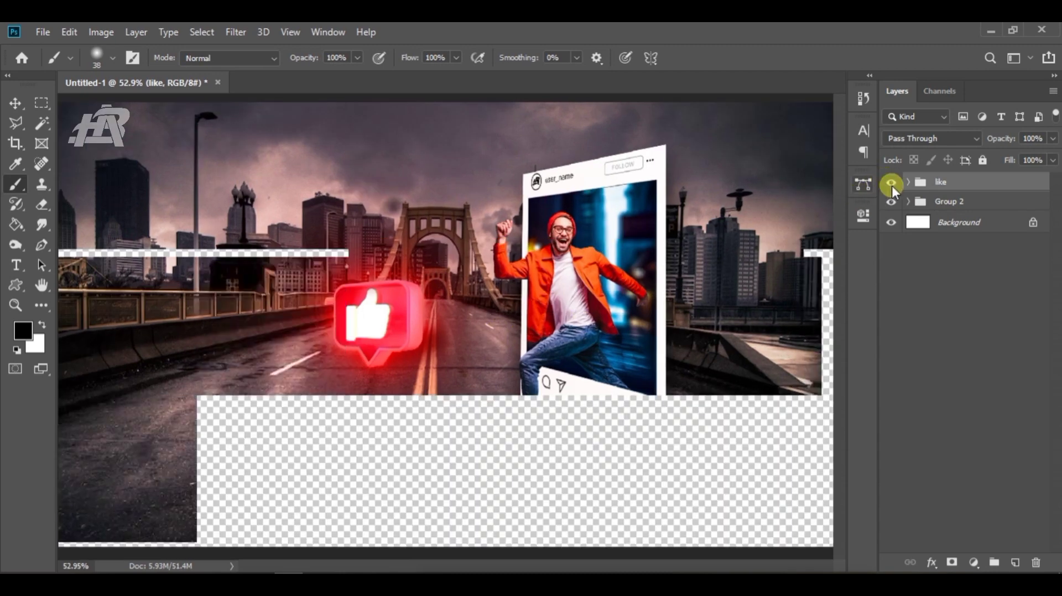
pyautogui.click(892, 183)
pyautogui.click(892, 183)
# Enlarge the running man, his Layer 5 shadow and the Instagram frame together inside Group 2.
pyautogui.click(936, 200)
pyautogui.scroll(-3, 653, 359)
pyautogui.press('v')
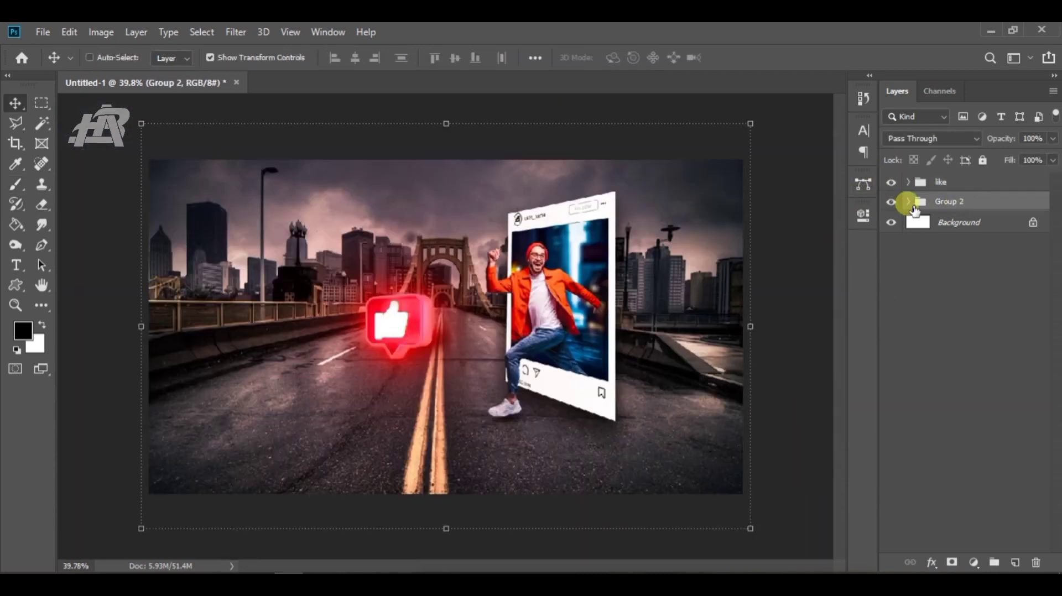
pyautogui.click(906, 202)
pyautogui.click(985, 244)
pyautogui.keyDown('shift'); pyautogui.click(1007, 226); pyautogui.keyUp('shift')
pyautogui.moveTo(616, 434); pyautogui.dragTo(643, 450)
pyautogui.click(746, 57)
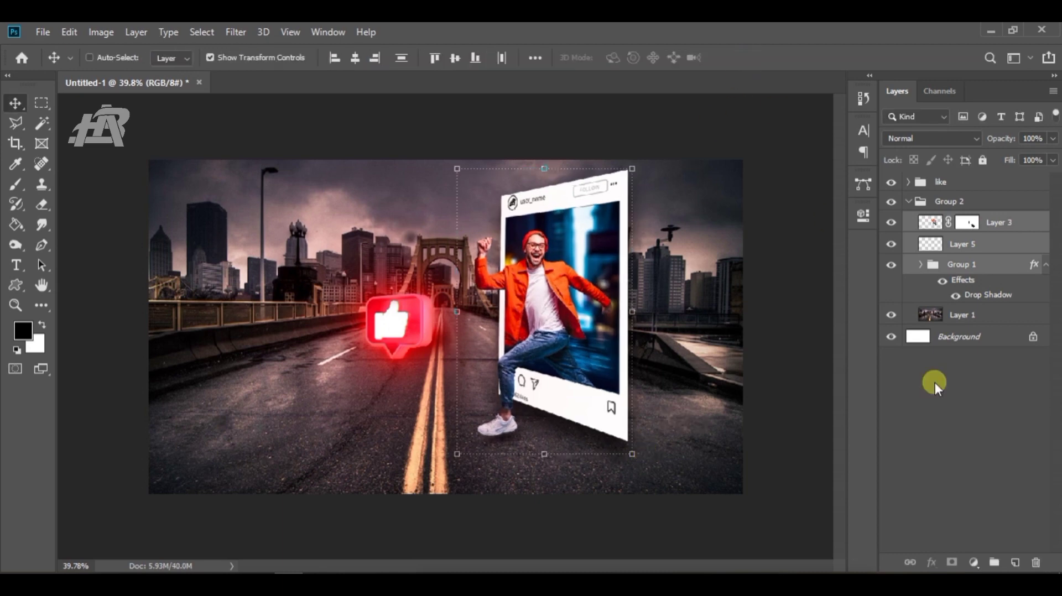
# Collapse Group 2 and compare the composite with the like group hidden and shown.
pyautogui.click(935, 384)
pyautogui.click(909, 202)
pyautogui.click(894, 182)
pyautogui.click(895, 183)
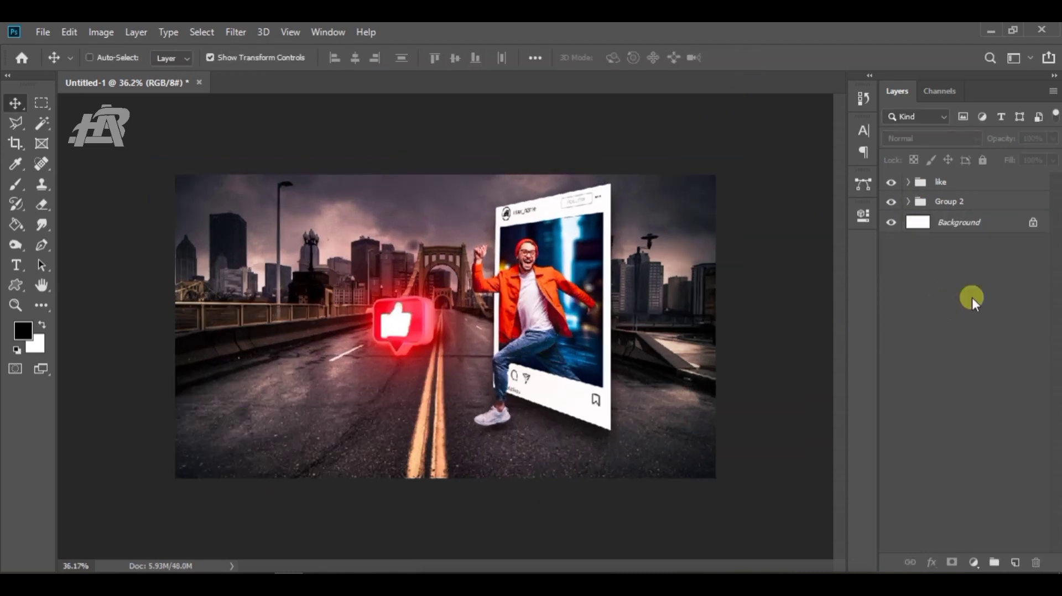
# Adjust Layer 1 in Camera Raw: Temperature -5, Tint -14, Exposure +0.40, Contrast +21, Highlights -5, Shadows +22, Whites -28, Blacks +37, with raised Clarity.
pyautogui.click(908, 202)
pyautogui.click(962, 316)
pyautogui.hotkey('shift', 'ctrl', 'a')
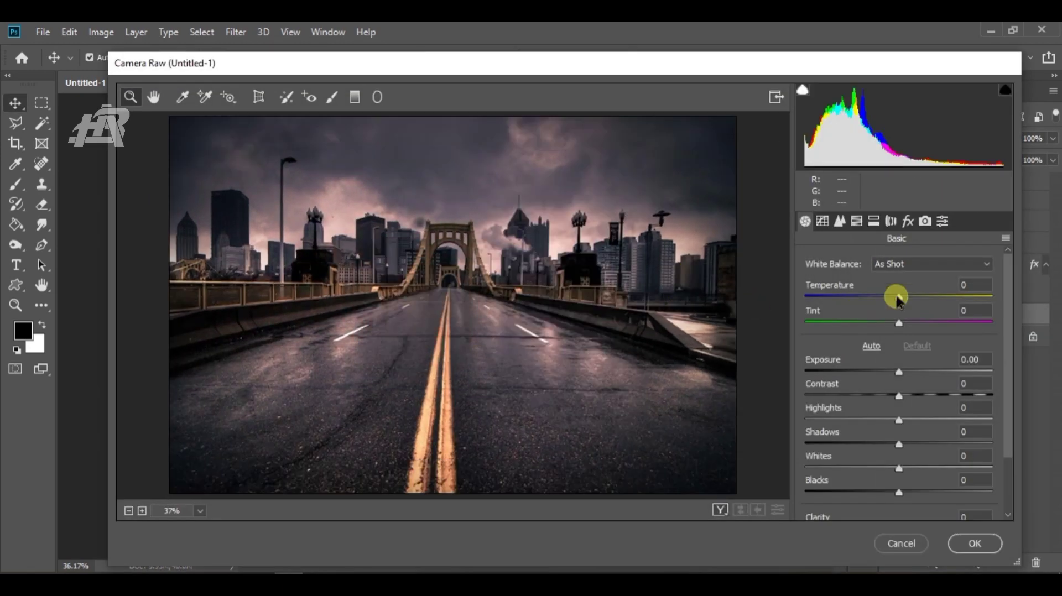
pyautogui.moveTo(898, 374); pyautogui.dragTo(894, 420)
pyautogui.moveTo(899, 444); pyautogui.dragTo(942, 440)
pyautogui.moveTo(919, 468); pyautogui.dragTo(888, 468)
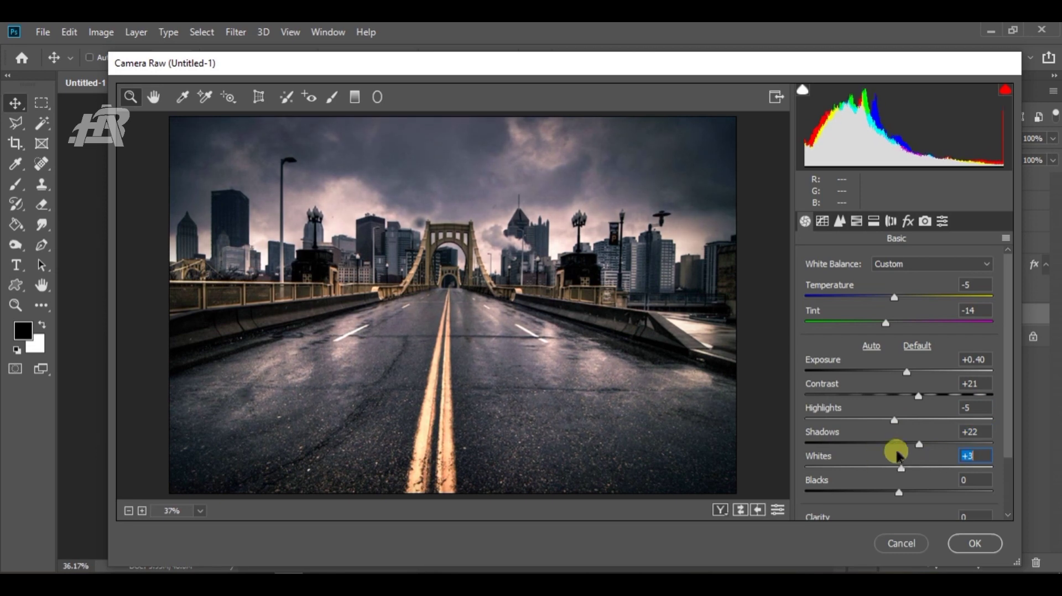
pyautogui.scroll(-2, 896, 446)
pyautogui.moveTo(899, 419); pyautogui.dragTo(942, 419)
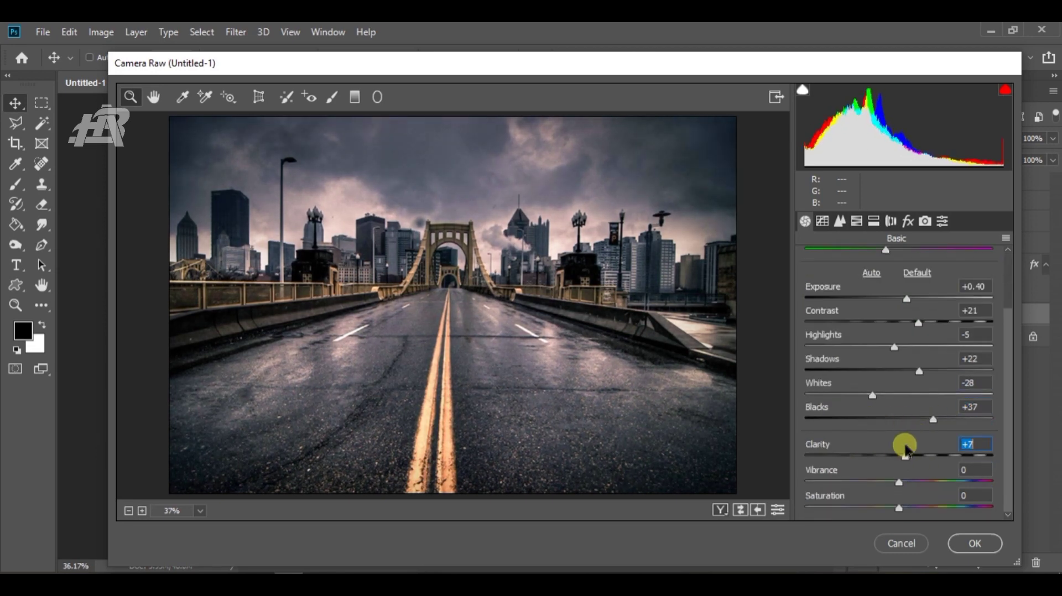
pyautogui.moveTo(906, 451); pyautogui.dragTo(923, 453)
# Increase Dehaze on the bridge road layer and apply the Camera Raw adjustments.
pyautogui.click(908, 223)
pyautogui.moveTo(899, 289); pyautogui.dragTo(948, 292)
pyautogui.scroll(-2, 927, 387)
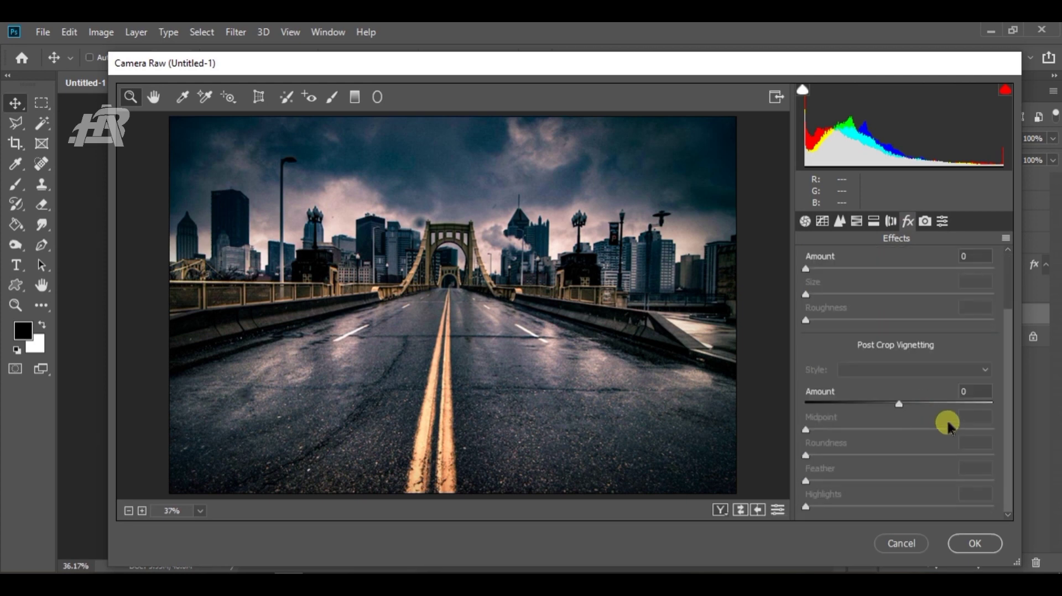
pyautogui.click(977, 546)
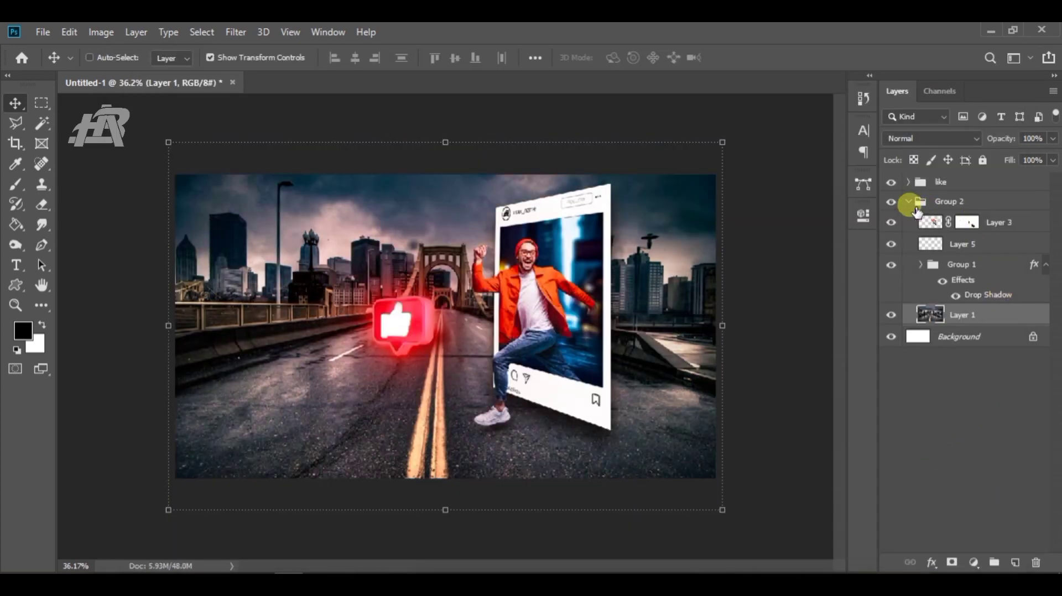
# Stamp the visible composite into a new merged layer and place it above the like group.
pyautogui.click(910, 202)
pyautogui.click(975, 200)
pyautogui.hotkey('ctrl', 'alt', 'shift', 'e')
pyautogui.moveTo(974, 201); pyautogui.dragTo(979, 176)
# Combine the like group and Group 2 into one group and hide it.
pyautogui.click(984, 205)
pyautogui.keyDown('shift'); pyautogui.click(994, 224); pyautogui.keyUp('shift')
pyautogui.hotkey('ctrl', 'g')
pyautogui.click(891, 205)
# Duplicate merged Layer 7 and adjust it in Camera Raw: Exposure +0.35, Contrast +33, Highlights -15, Shadows +8, Whites -14, Blacks -31, Clarity -14.
pyautogui.click(961, 188)
pyautogui.hotkey('ctrl', 'j')
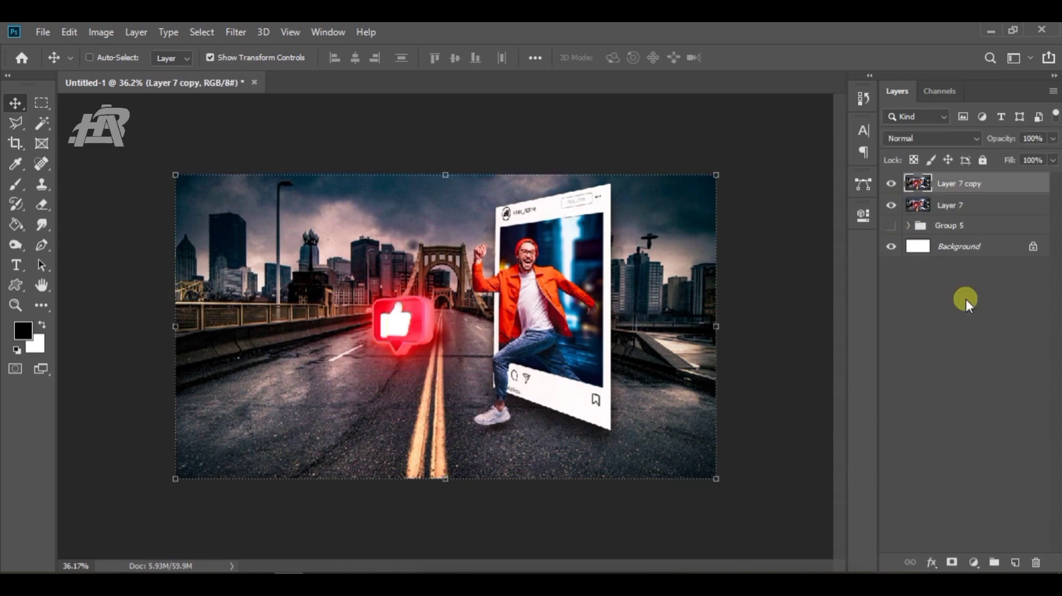
pyautogui.hotkey('ctrl', 'shift', 'a')
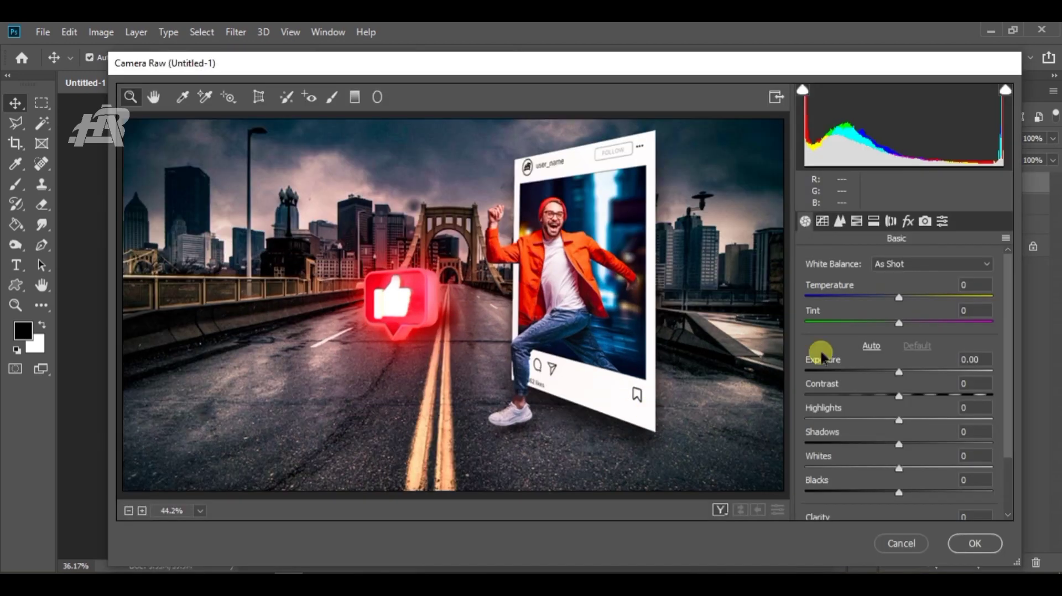
pyautogui.moveTo(892, 294)
pyautogui.mouseDown()
pyautogui.moveTo(904, 294)
pyautogui.moveTo(894, 297)
pyautogui.mouseUp()
pyautogui.moveTo(899, 372); pyautogui.dragTo(932, 396)
pyautogui.scroll(-2, 931, 396)
pyautogui.moveTo(900, 457); pyautogui.dragTo(889, 395)
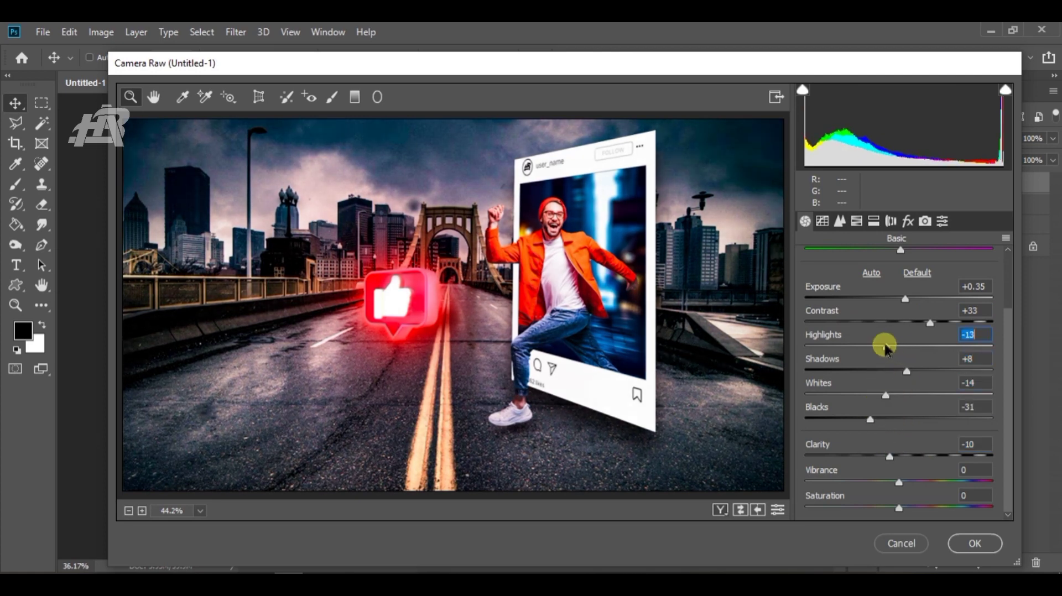
pyautogui.moveTo(920, 447); pyautogui.dragTo(895, 468)
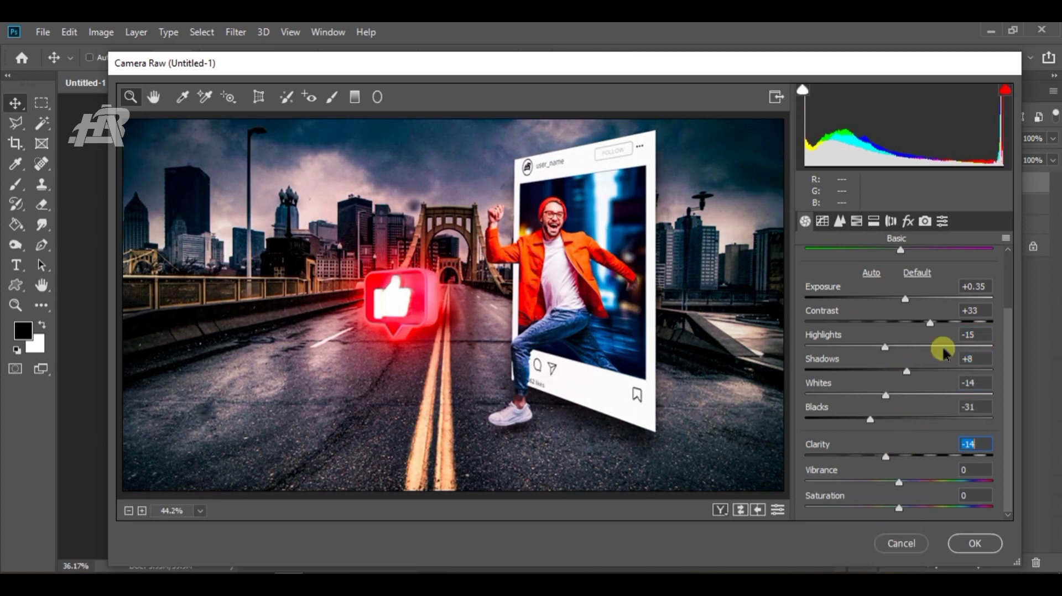
# Set Dehaze to +20 on the duplicated composite and apply the Camera Raw filter.
pyautogui.click(908, 221)
pyautogui.moveTo(913, 287)
pyautogui.mouseDown()
pyautogui.moveTo(948, 286)
pyautogui.moveTo(918, 289)
pyautogui.mouseUp()
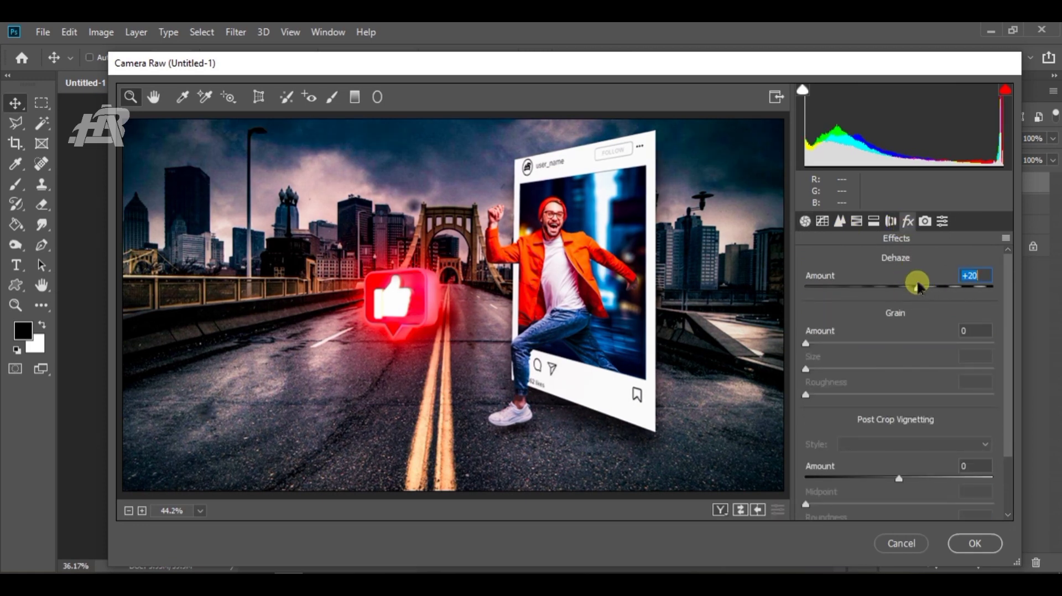
pyautogui.press('Return')
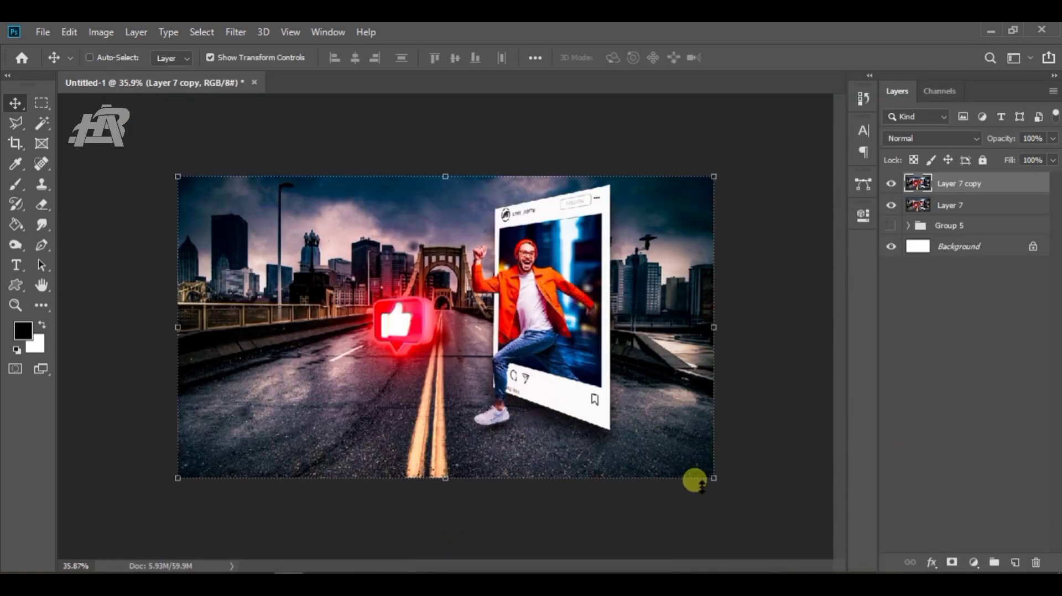
# Duplicate the colour-graded composite layer and apply a Lens Blur to the new copy.
pyautogui.hotkey('ctrl', 'j')
pyautogui.click(236, 31)
pyautogui.moveTo(238, 206)
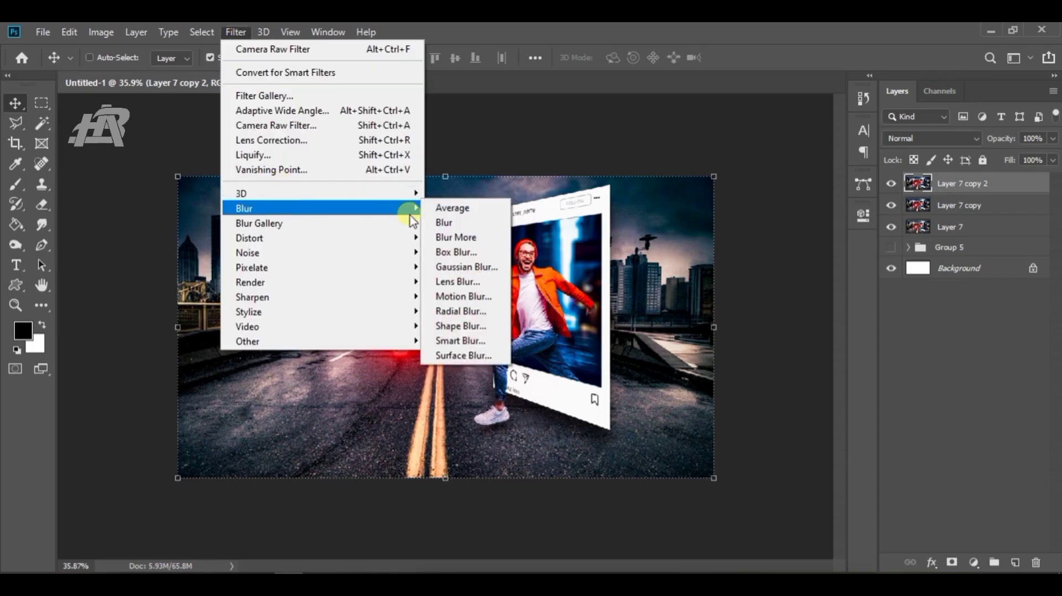
pyautogui.click(459, 287)
pyautogui.click(949, 67)
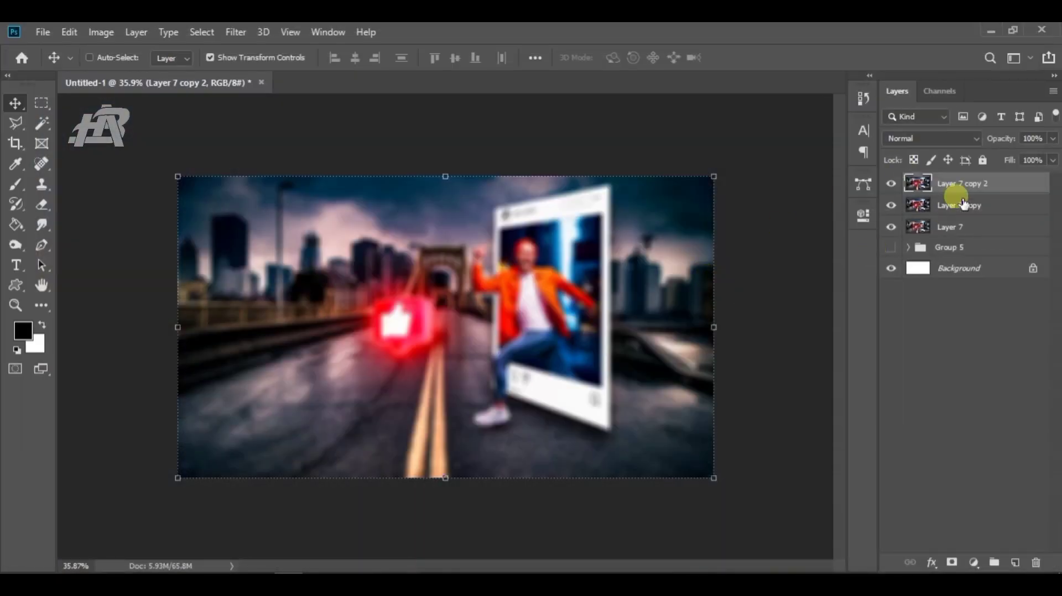
# Mask the blurred layer and paint black over the thumbs-up icon, man, Instagram frame and central road to reveal them sharply.
pyautogui.click(953, 562)
pyautogui.press('b')
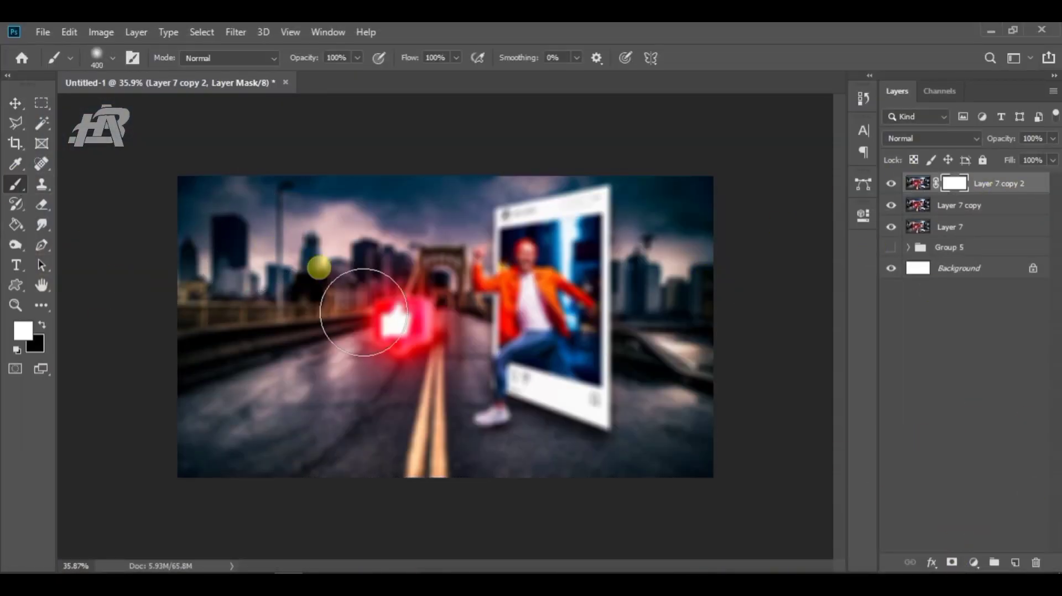
pyautogui.press('x')
pyautogui.moveTo(387, 321)
pyautogui.mouseDown()
pyautogui.moveTo(398, 408)
pyautogui.moveTo(570, 392)
pyautogui.moveTo(636, 446)
pyautogui.moveTo(625, 302)
pyautogui.moveTo(650, 340)
pyautogui.moveTo(585, 399)
pyautogui.mouseUp()
pyautogui.moveTo(470, 310)
pyautogui.mouseDown()
pyautogui.moveTo(442, 299)
pyautogui.moveTo(490, 332)
pyautogui.moveTo(289, 379)
pyautogui.moveTo(277, 457)
pyautogui.moveTo(327, 474)
pyautogui.mouseUp()
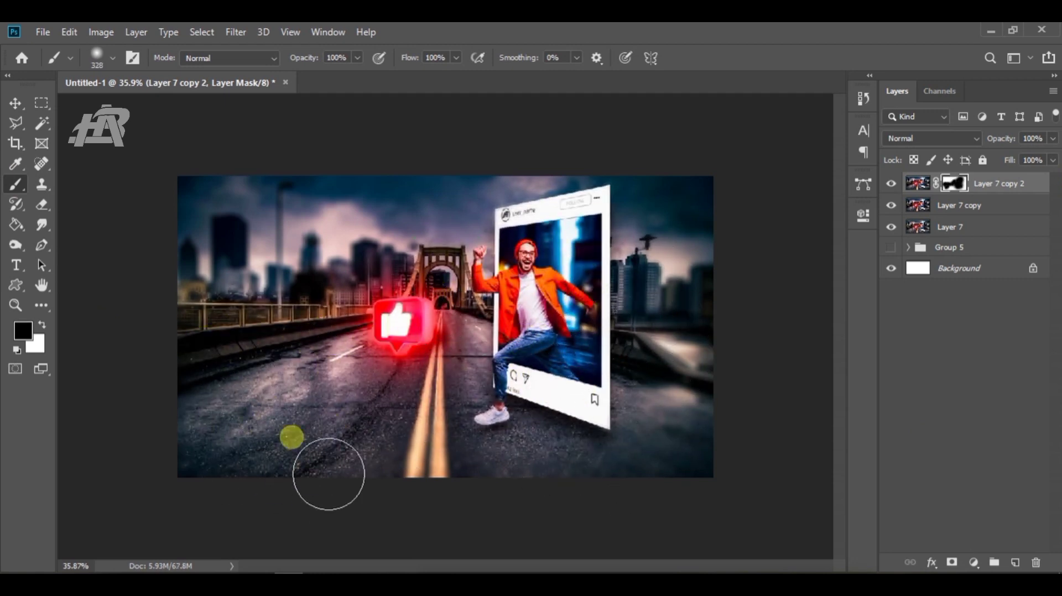
# Paint white with a 590-pixel brush on the blur mask to restore blur along the outer road and left railing.
pyautogui.press('x')
pyautogui.moveTo(249, 365); pyautogui.dragTo(304, 573)
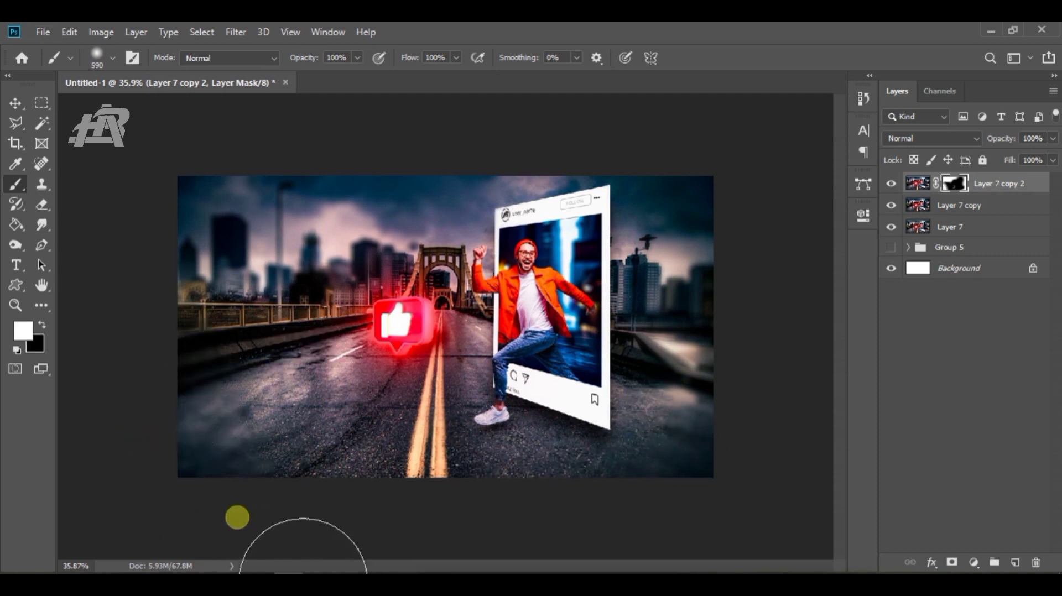
pyautogui.moveTo(222, 338); pyautogui.dragTo(271, 293)
# Refine the blur mask around the frame and road in black, reducing the brush to 55% opacity and 56% flow.
pyautogui.scroll(2, 283, 359)
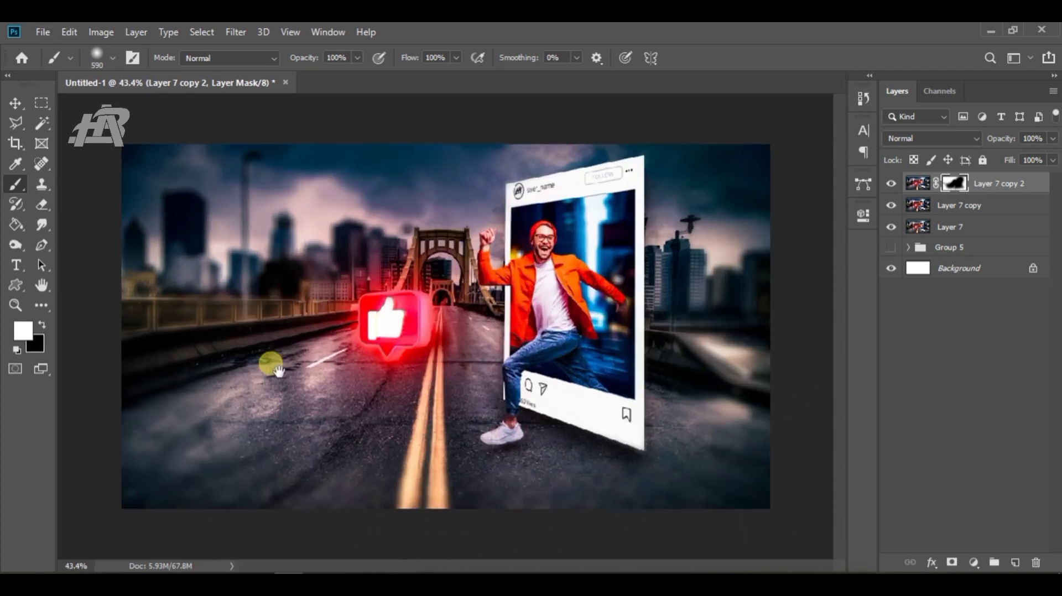
pyautogui.press('x')
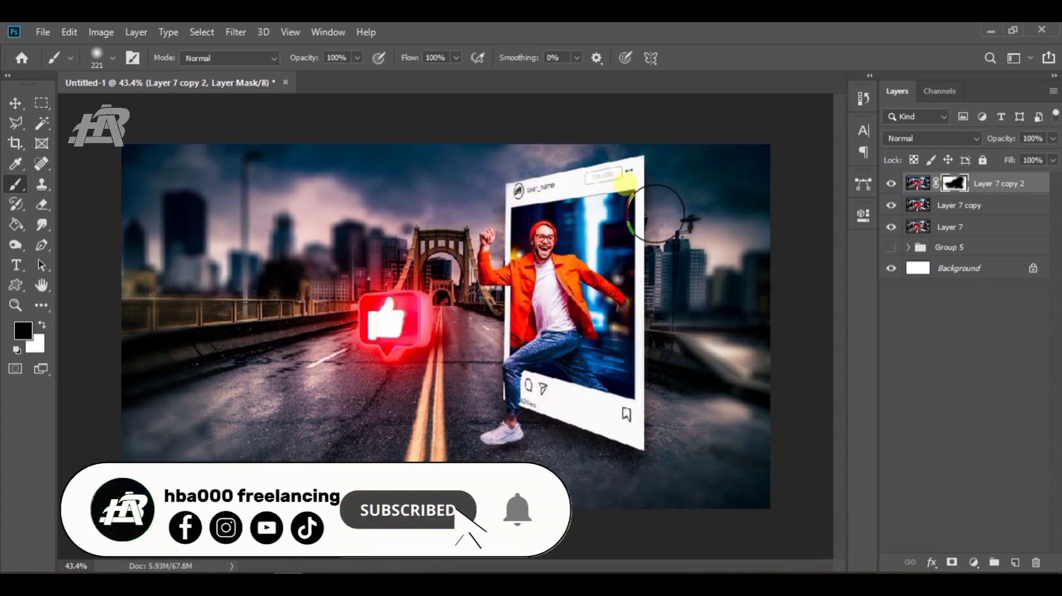
pyautogui.scroll(-2, 653, 471)
pyautogui.scroll(2, 608, 465)
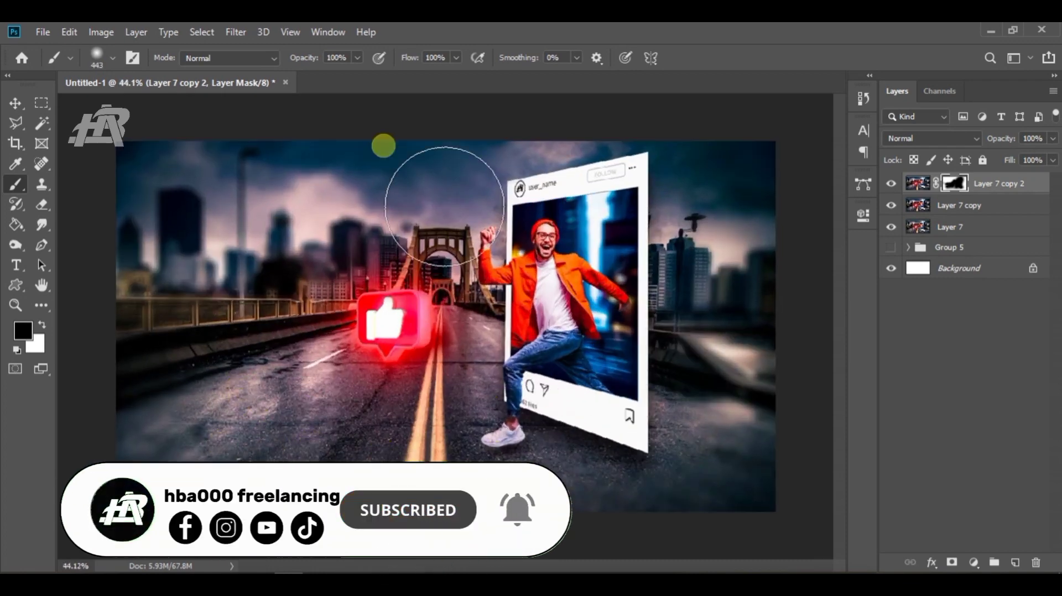
pyautogui.click(456, 57)
pyautogui.moveTo(461, 76); pyautogui.dragTo(326, 76)
pyautogui.click(357, 58)
pyautogui.click(495, 123)
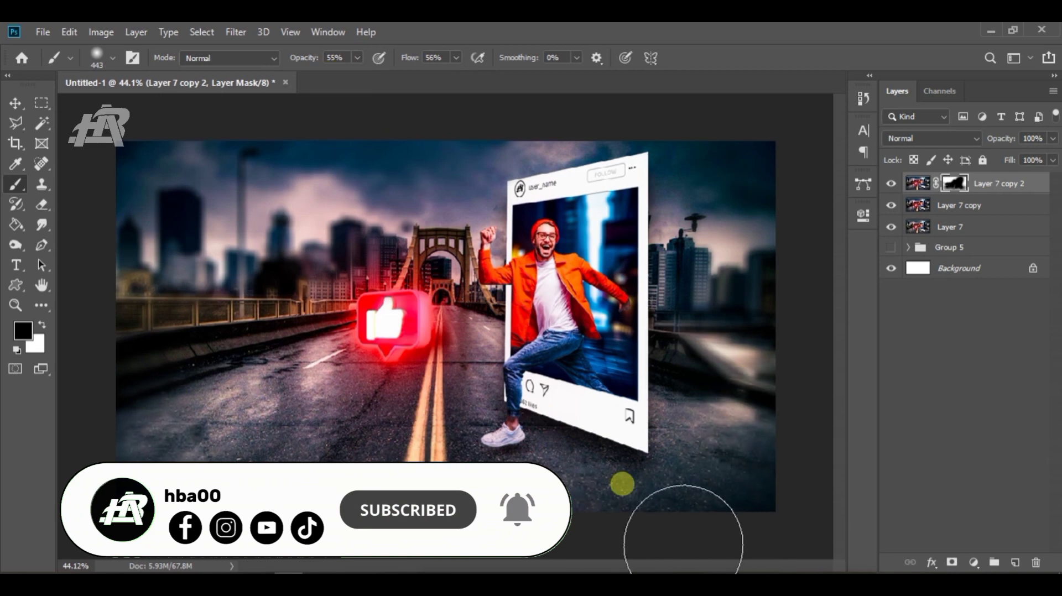
# Stamp the selectively blurred composite into a new merged layer at the top of the stack.
pyautogui.scroll(-2, 553, 454)
pyautogui.click(923, 372)
pyautogui.hotkey('ctrl', 'shift', 'alt', 'e')
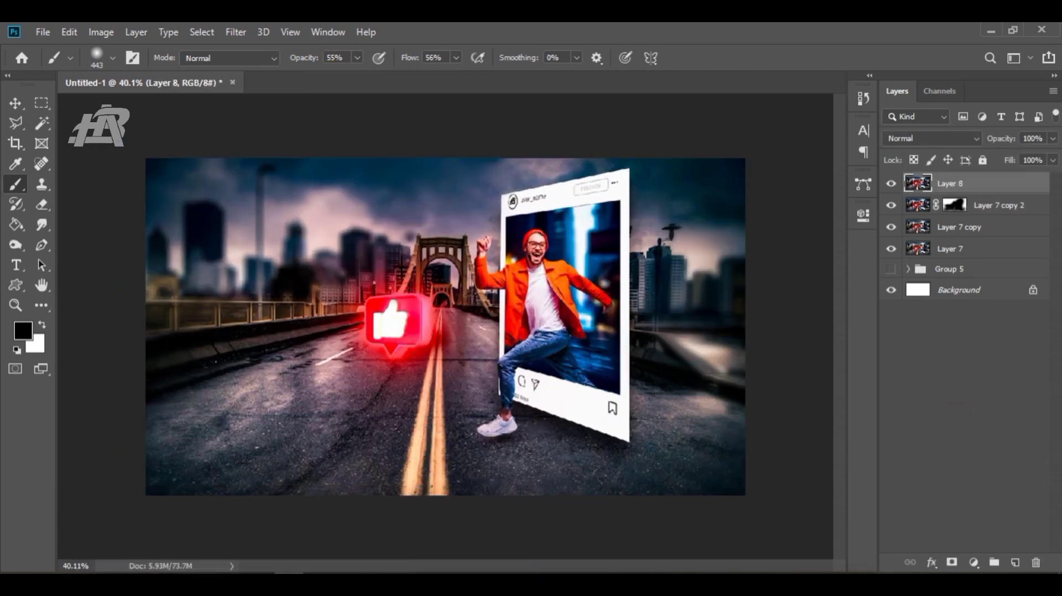
# Group Layer 7, its two copies and Group 5 beneath the merged layer, and hide the resulting group.
pyautogui.doubleClick(1030, 205)
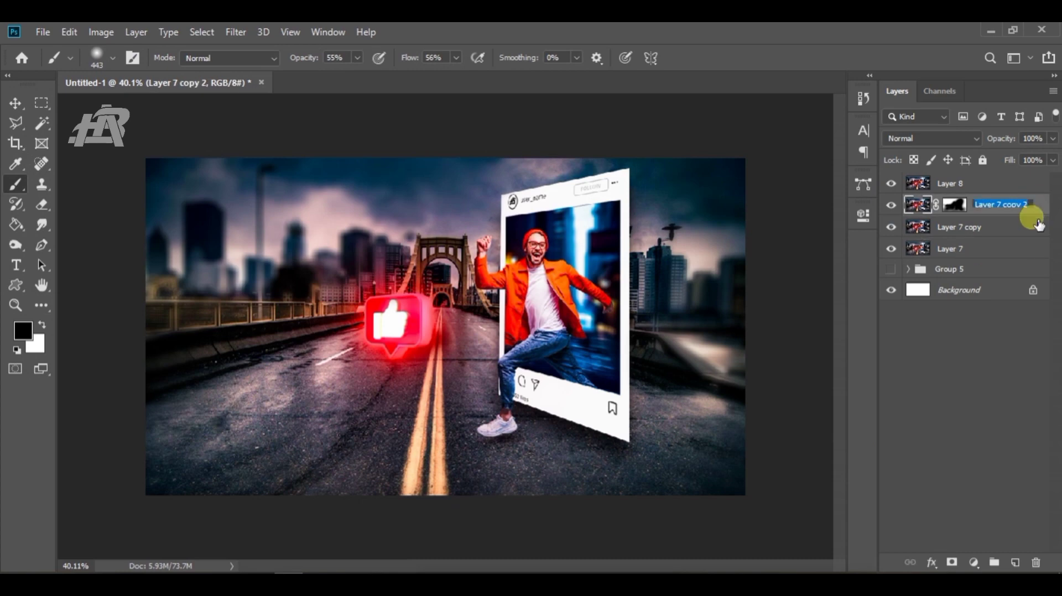
pyautogui.keyDown('shift'); pyautogui.click(1027, 254); pyautogui.keyUp('shift')
pyautogui.hotkey('ctrl', 'g')
pyautogui.keyDown('shift'); pyautogui.click(1010, 227); pyautogui.keyUp('shift')
pyautogui.hotkey('ctrl', 'g')
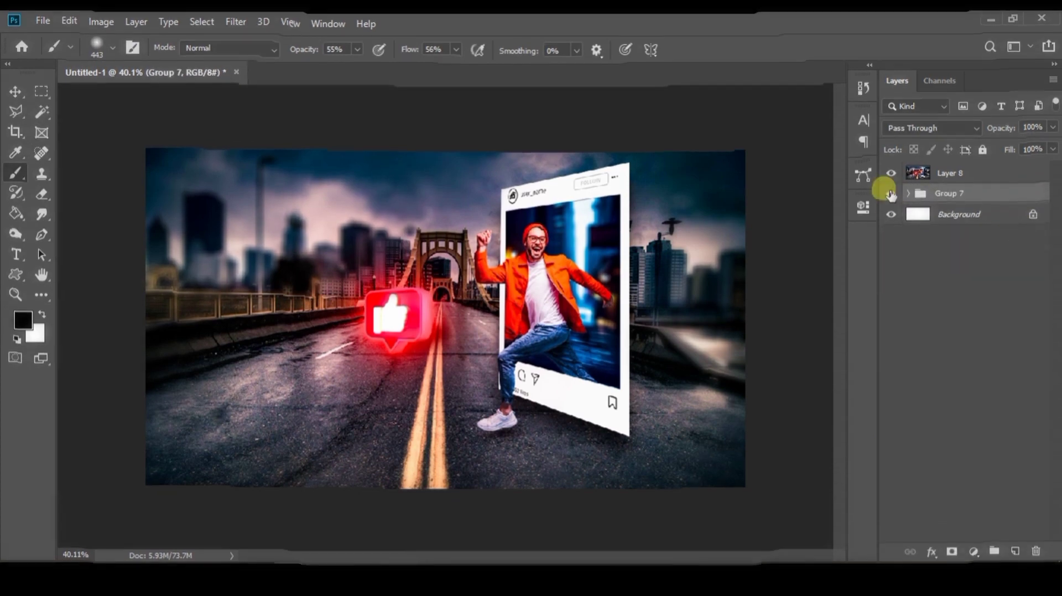
pyautogui.click(891, 204)
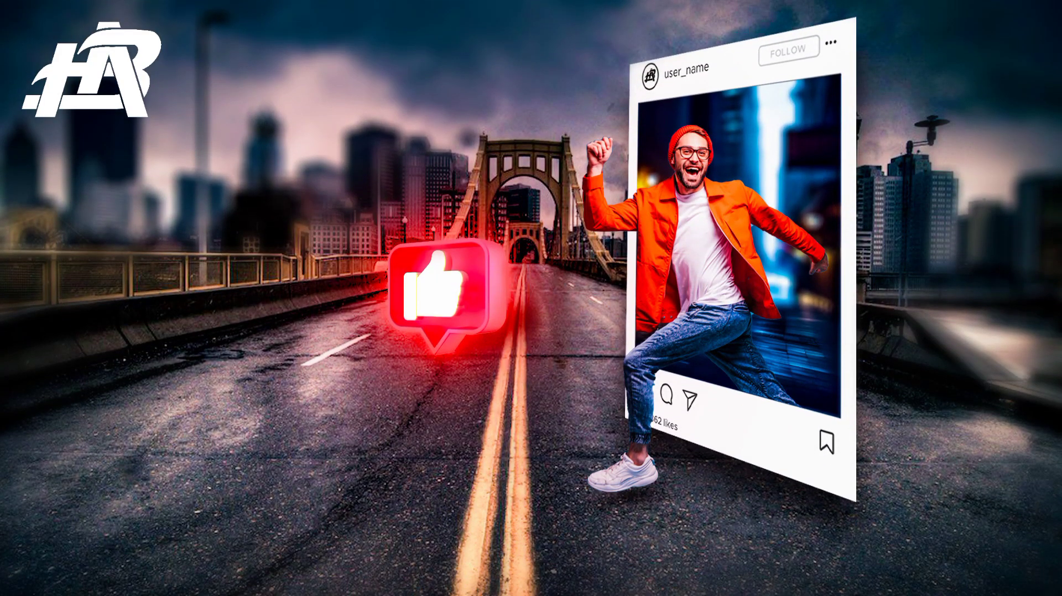